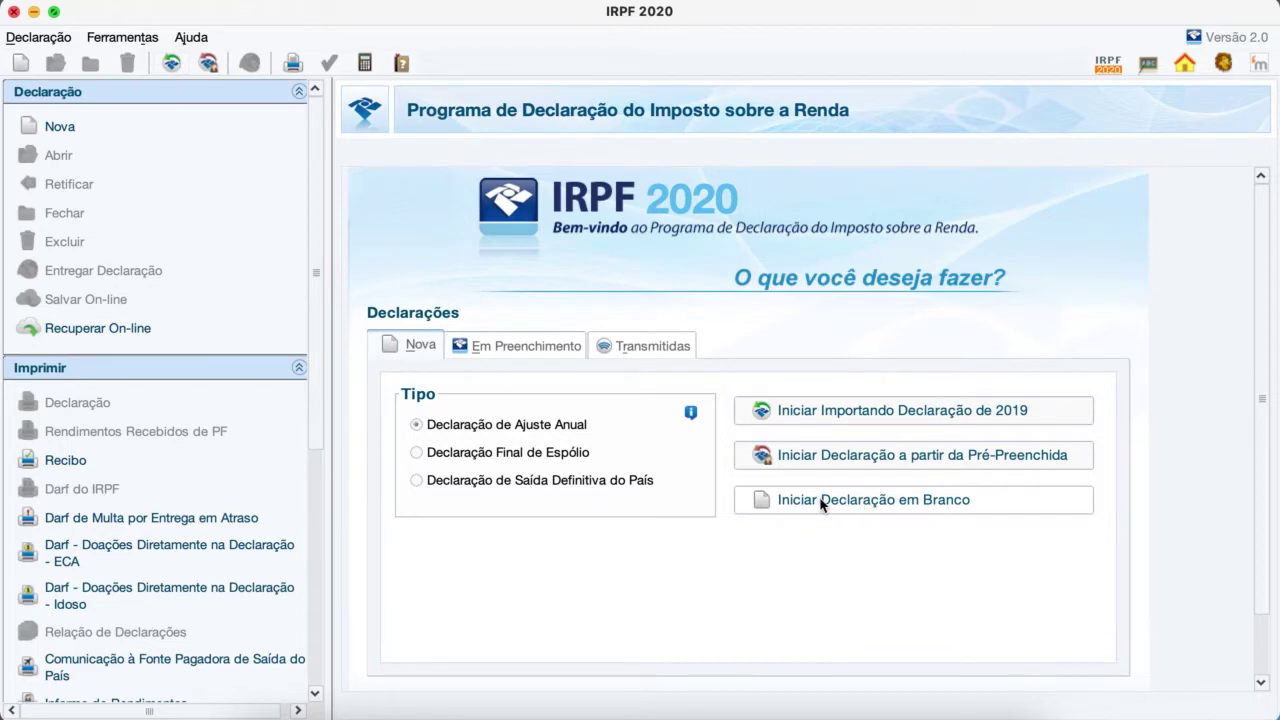
Step: Start a blank declaration and enter the taxpayer's CPF, moving on to the name field
click(822, 505)
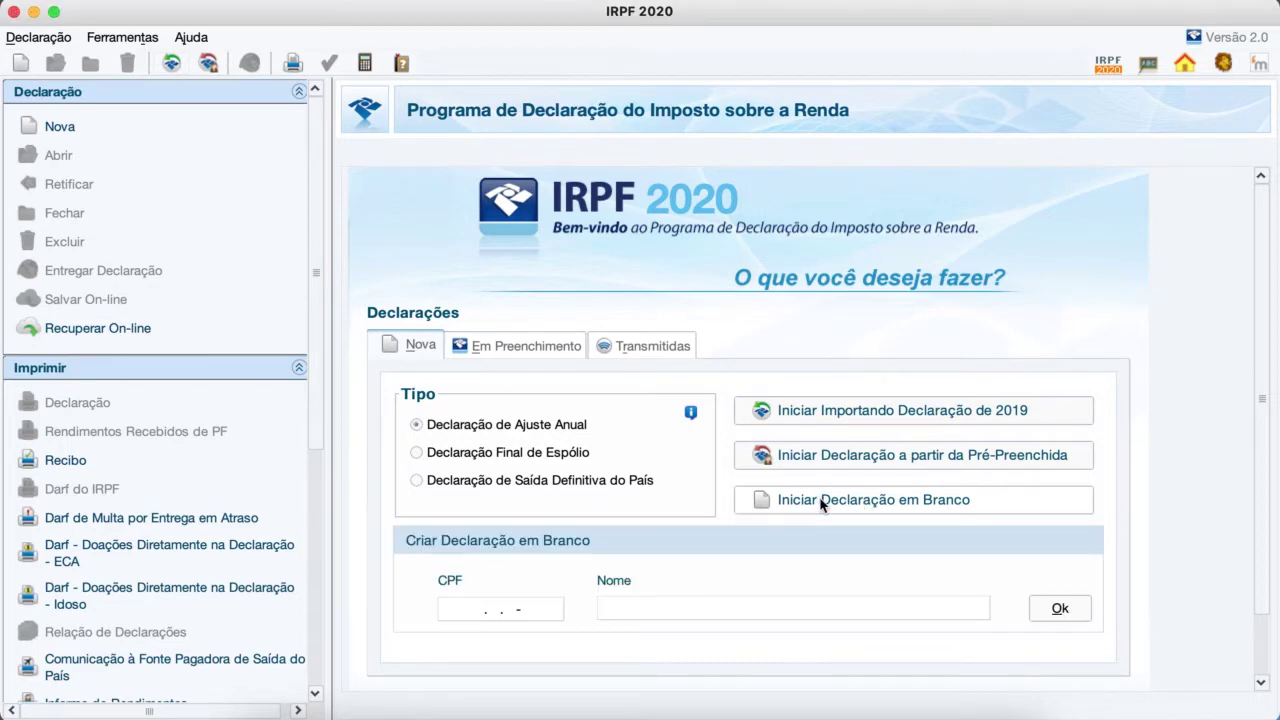
click(454, 613)
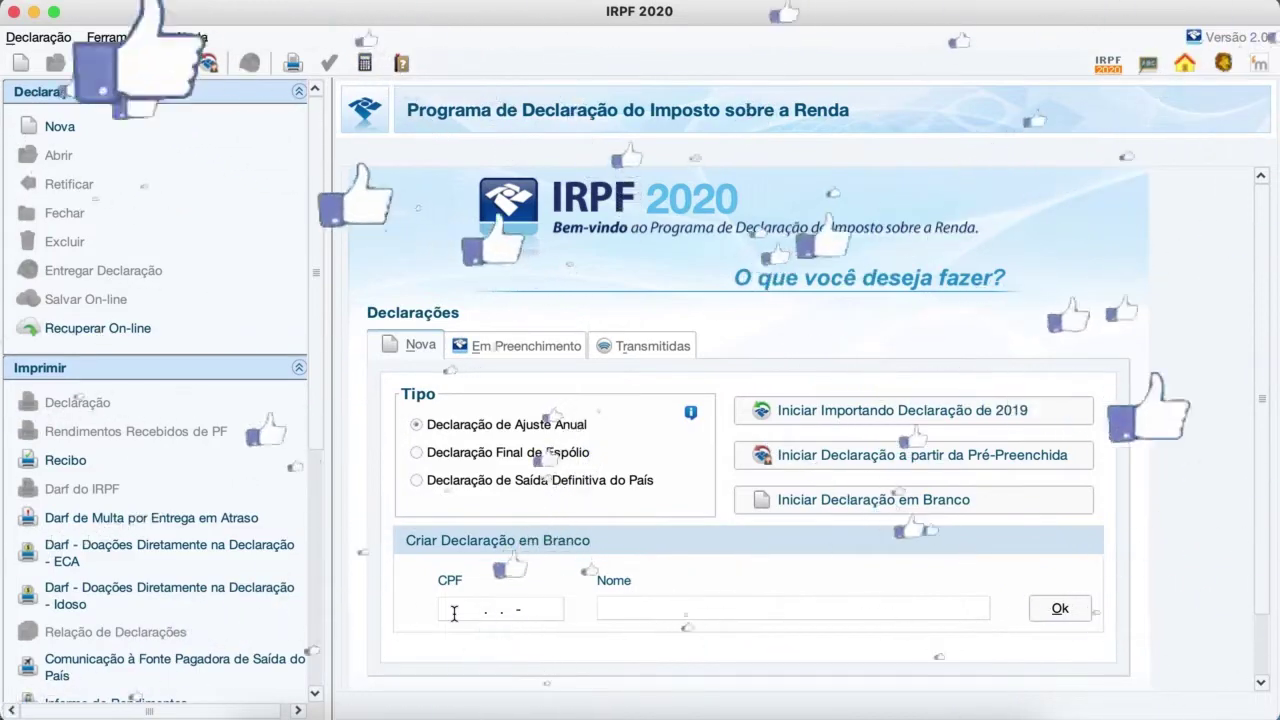
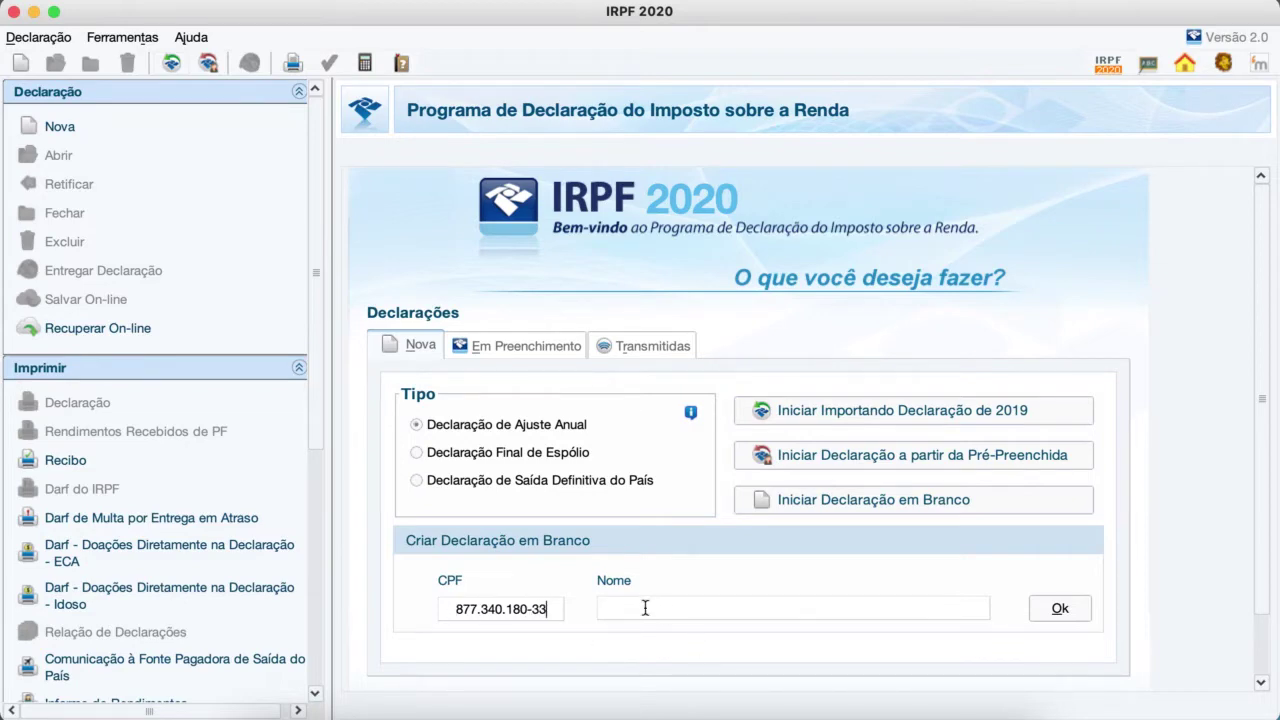
click(645, 610)
Step: Confirm creating the new declaration and dismiss the 'Opção pela Tributação' notice
click(1060, 614)
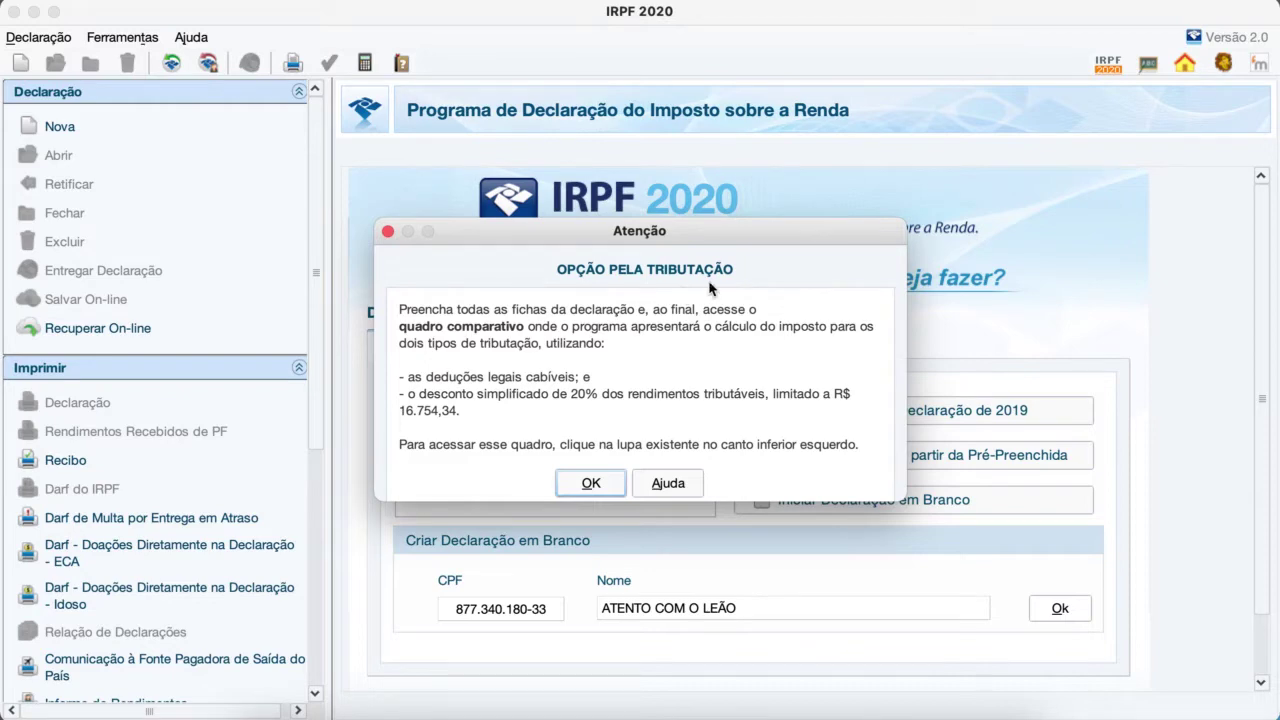
click(591, 484)
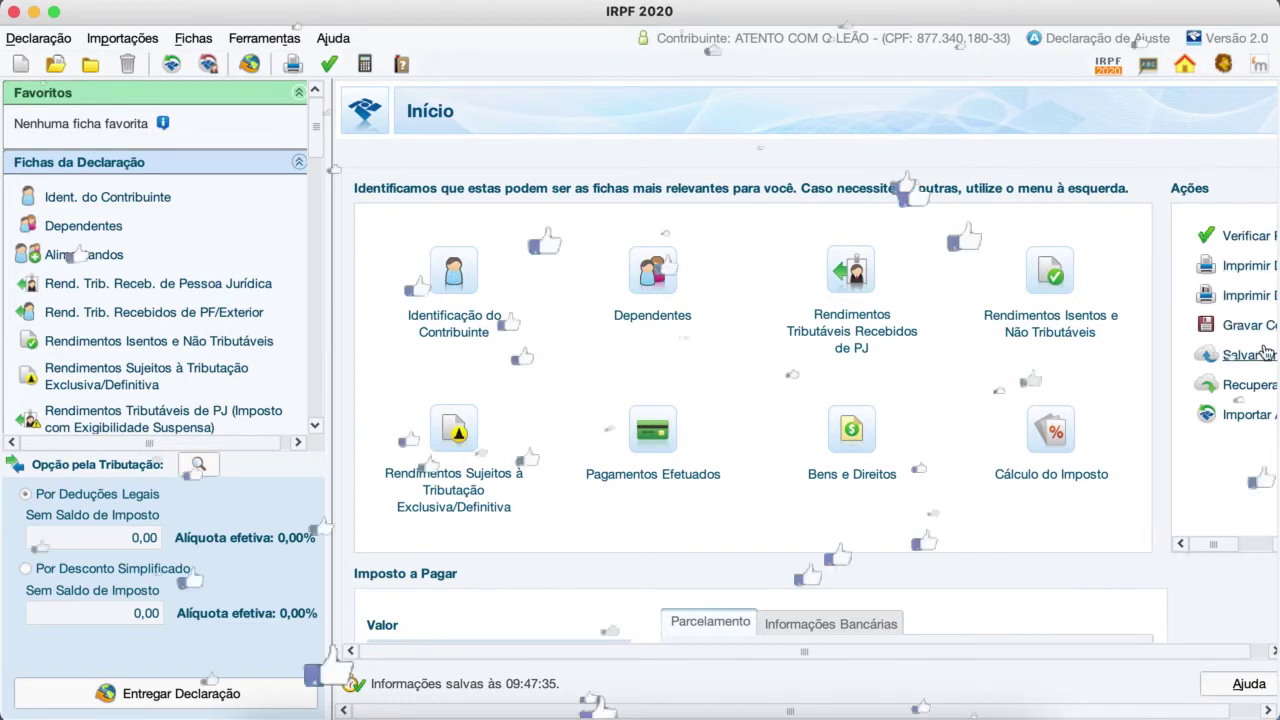
Step: Choose 'Declaração de Ajuste Anual Original' in Ident. do Contribuinte and review the serious-illness note
click(125, 199)
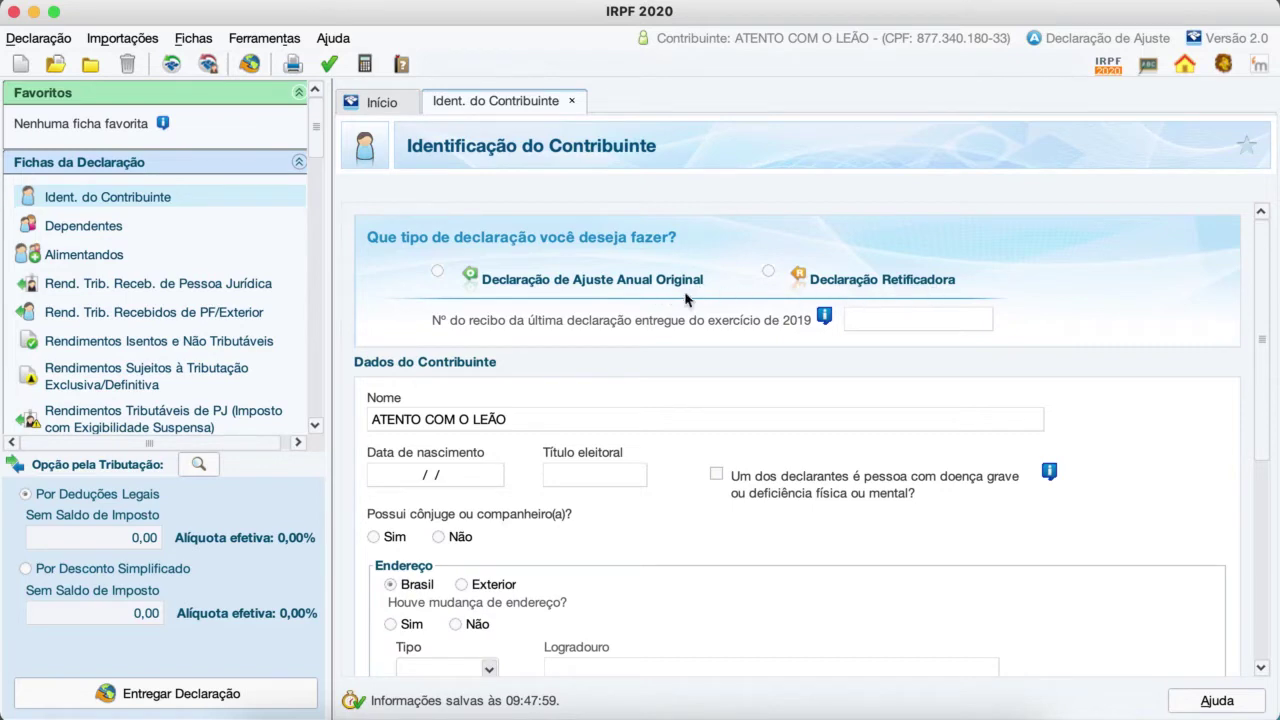
click(436, 272)
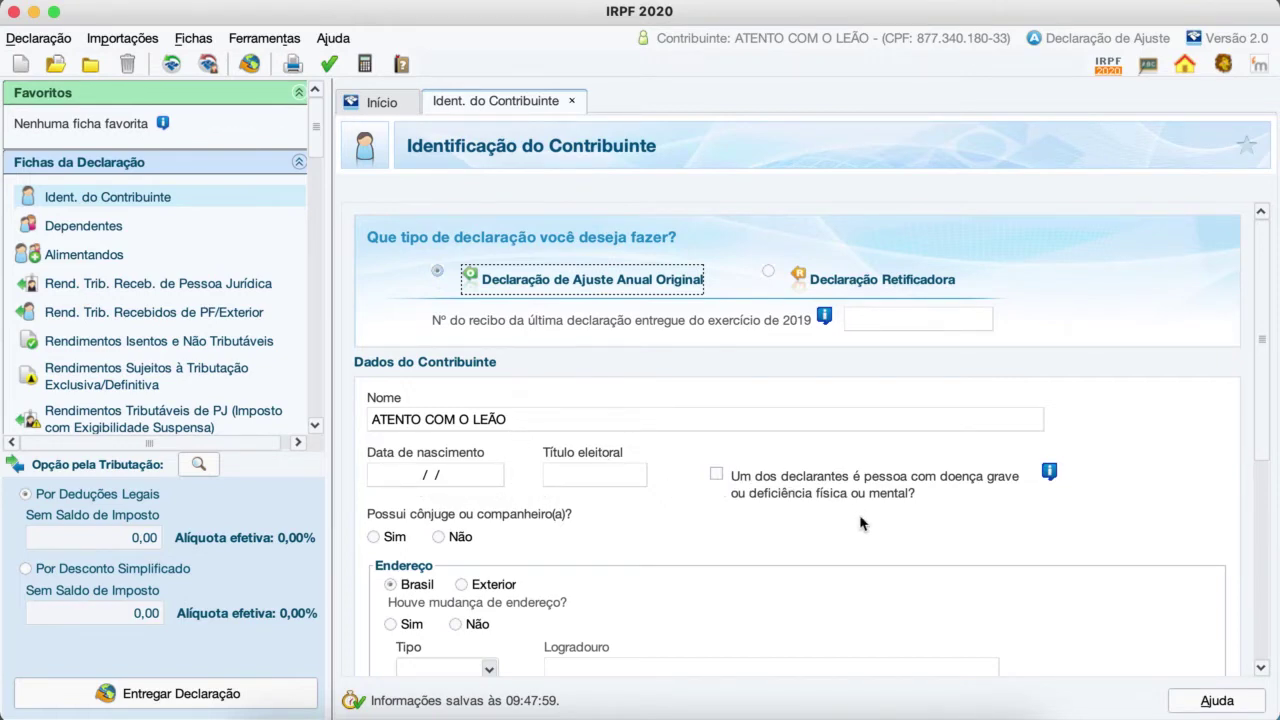
scroll(862, 522, down, 1)
scroll(862, 522, down, 1)
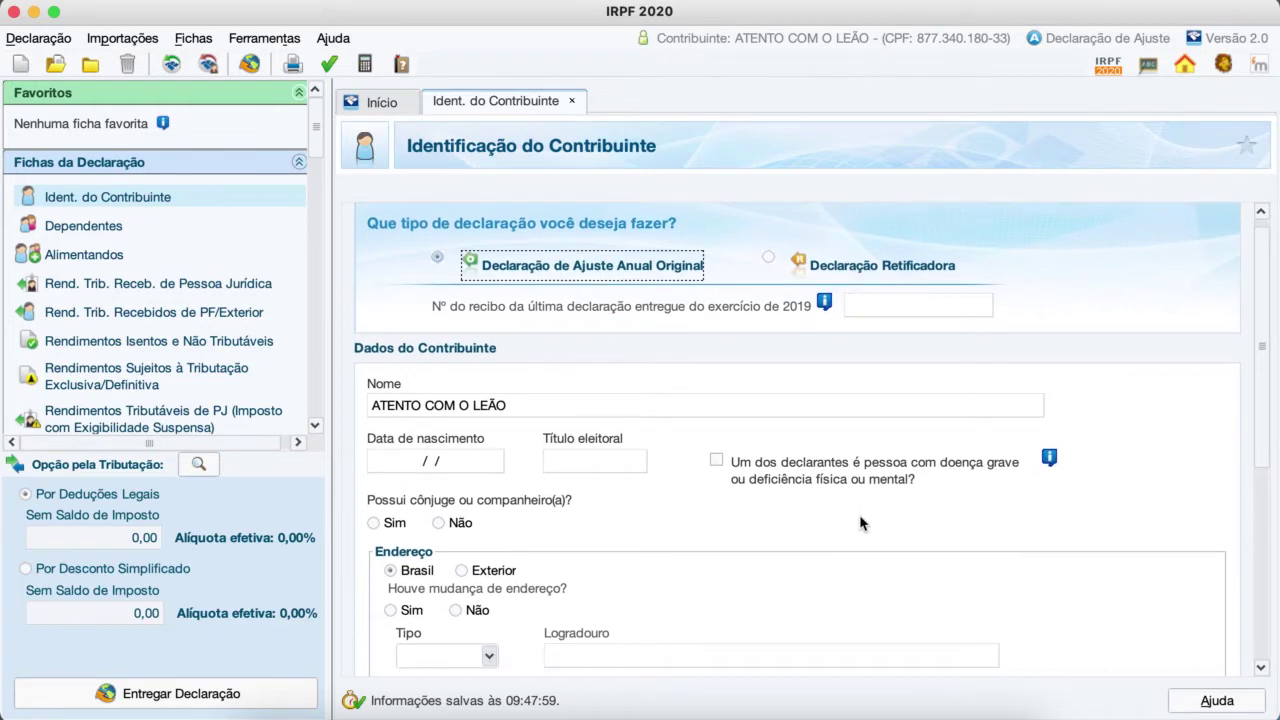
scroll(862, 522, down, 1)
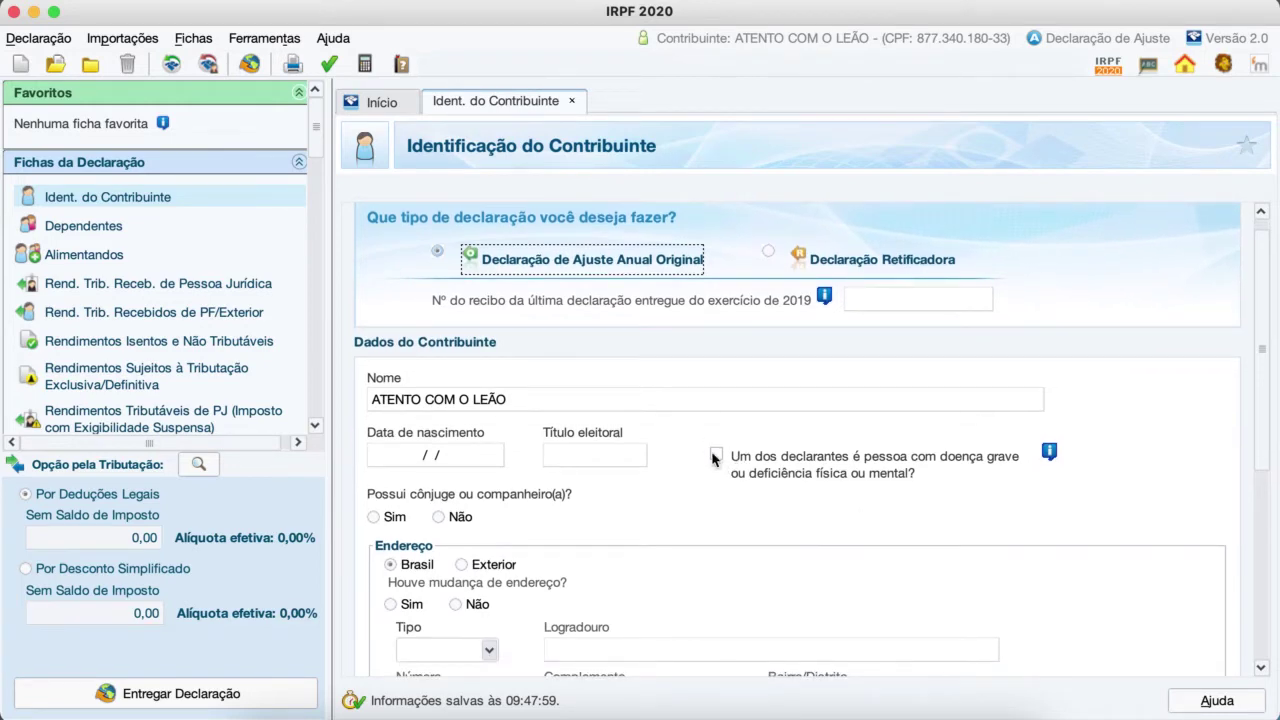
click(1049, 452)
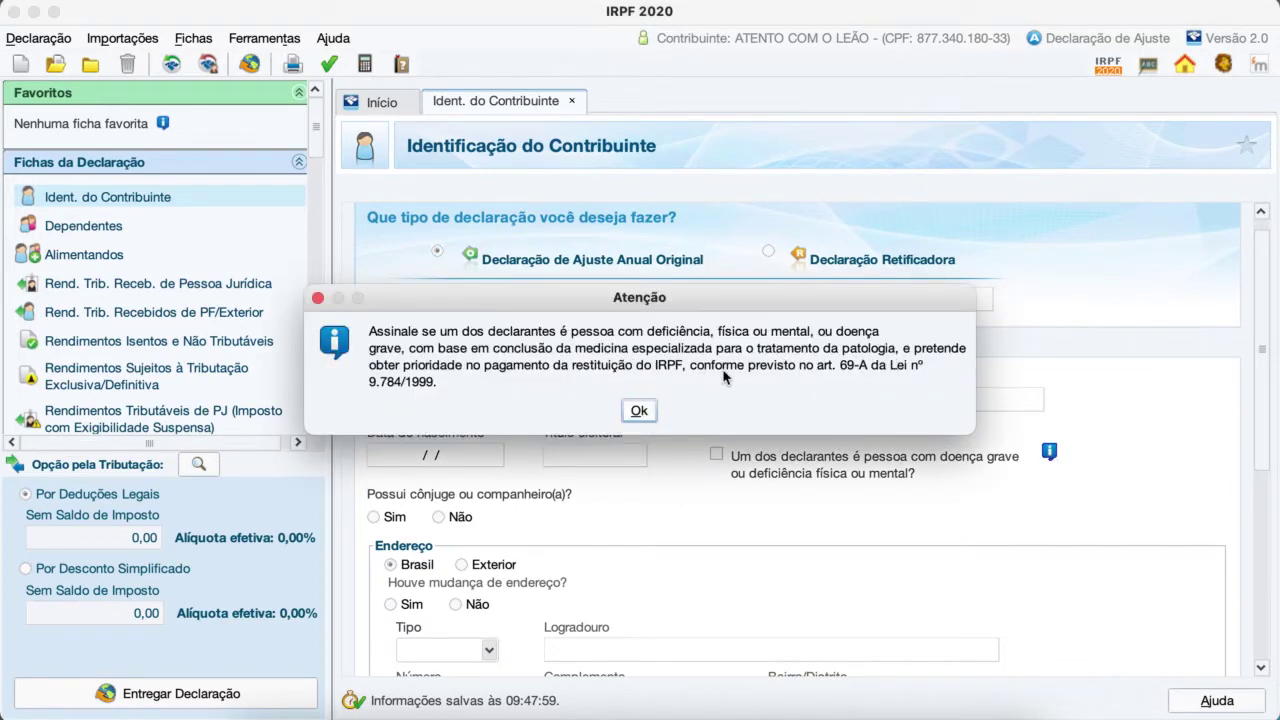
click(318, 300)
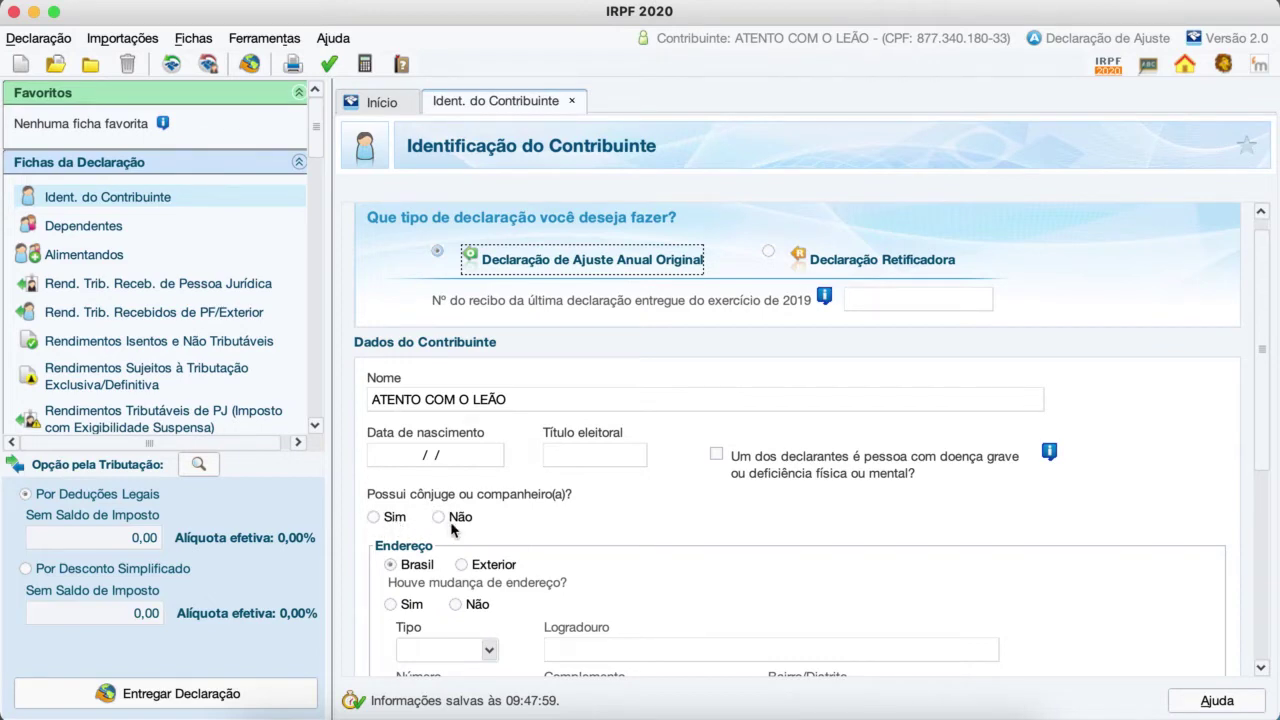
Step: Answer 'Não' to 'Possui cônjuge ou companheiro(a)?' in the identification sheet
click(377, 520)
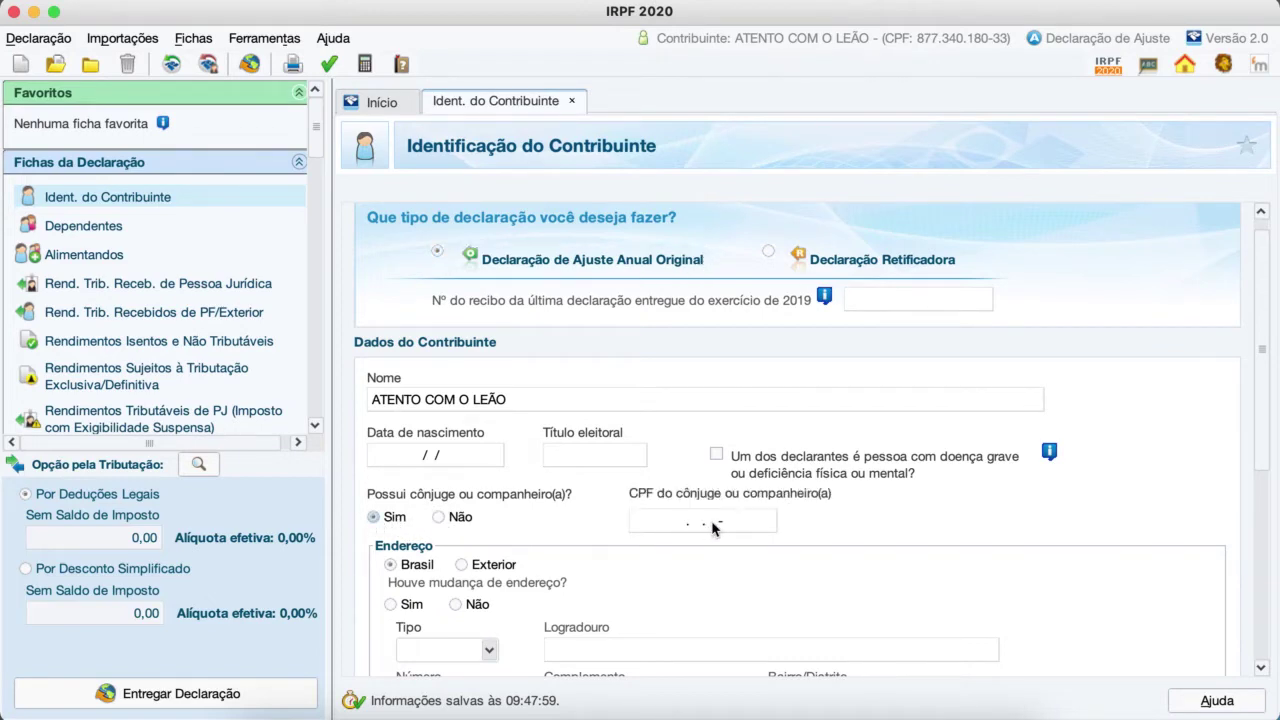
click(438, 517)
scroll(629, 532, down, 1)
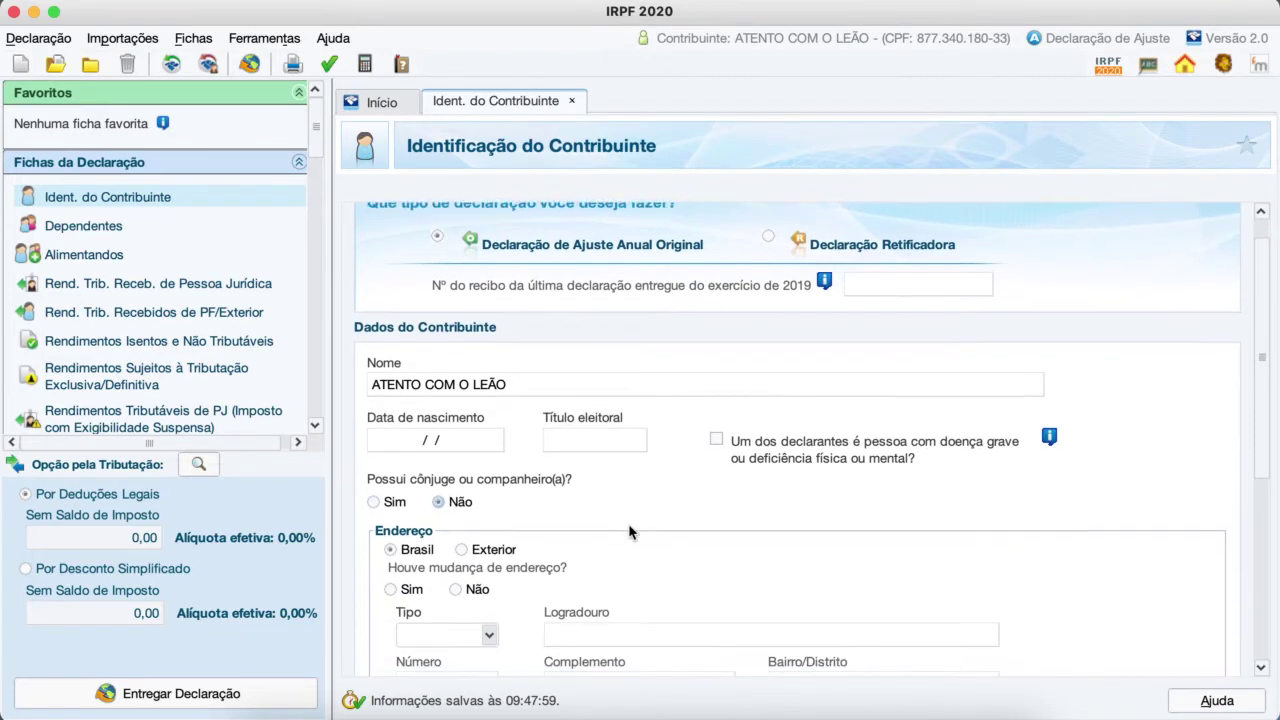
scroll(629, 532, down, 3)
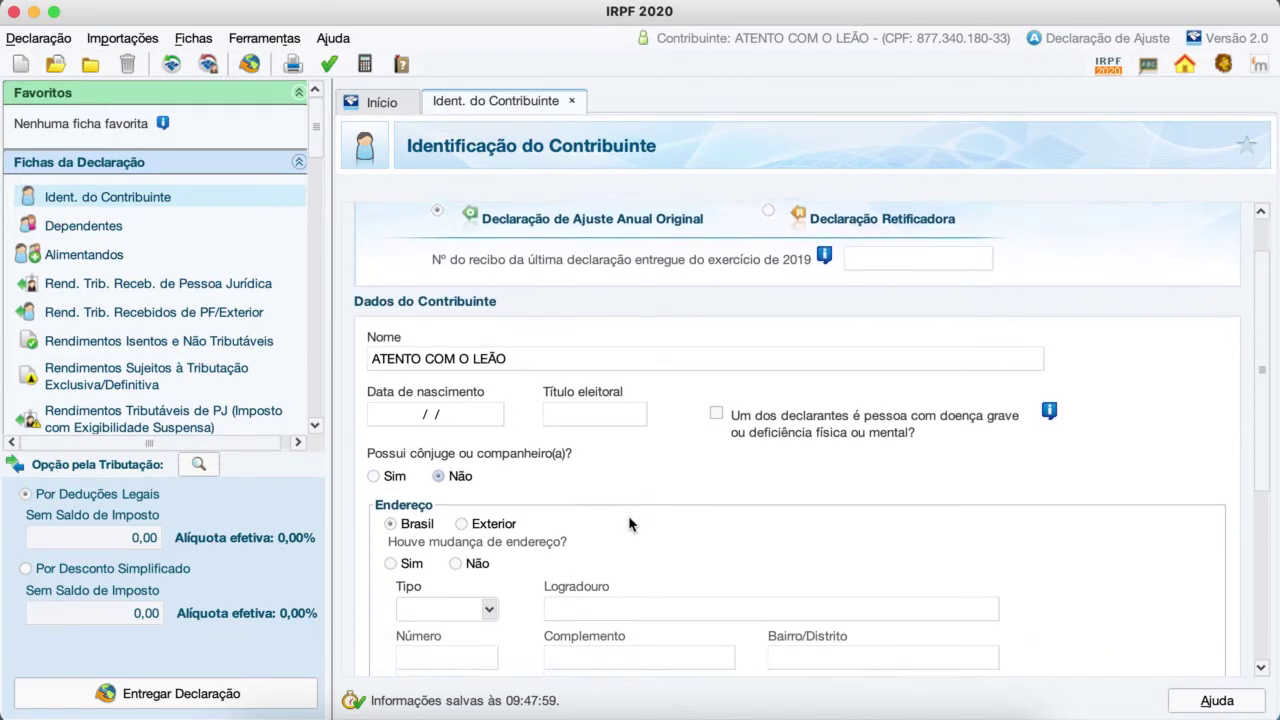
scroll(629, 524, down, 3)
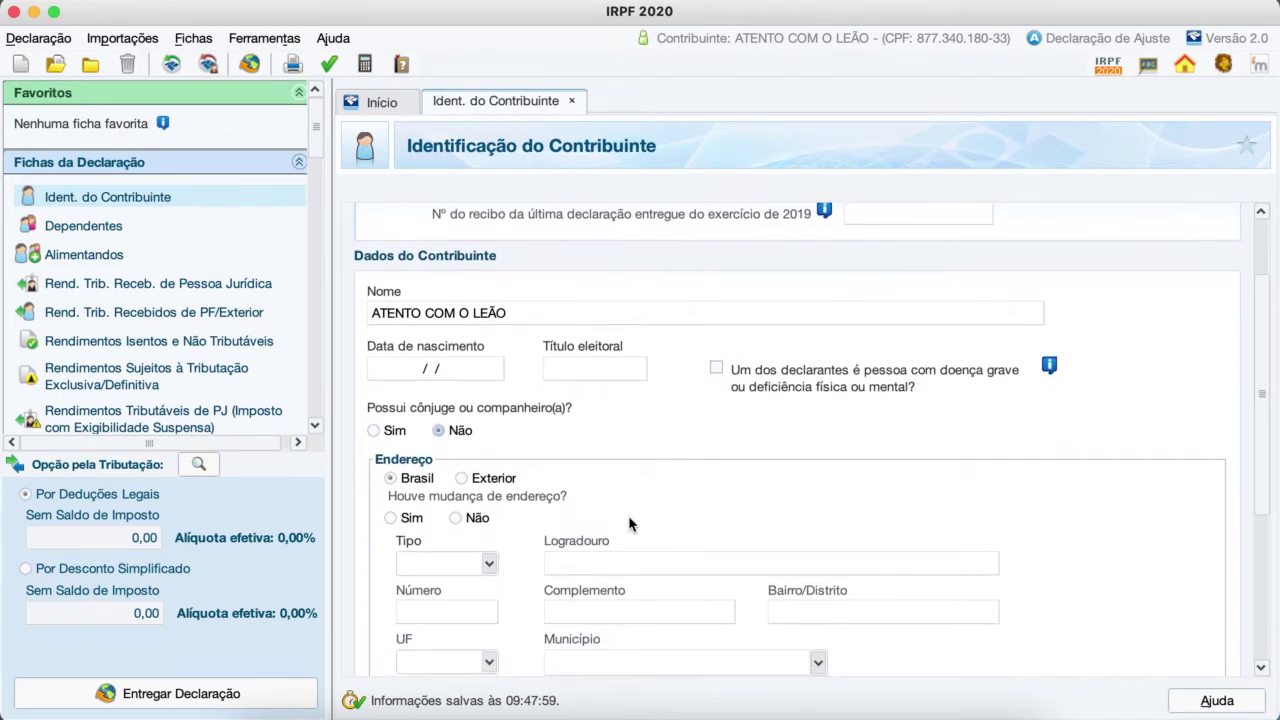
scroll(629, 524, down, 2)
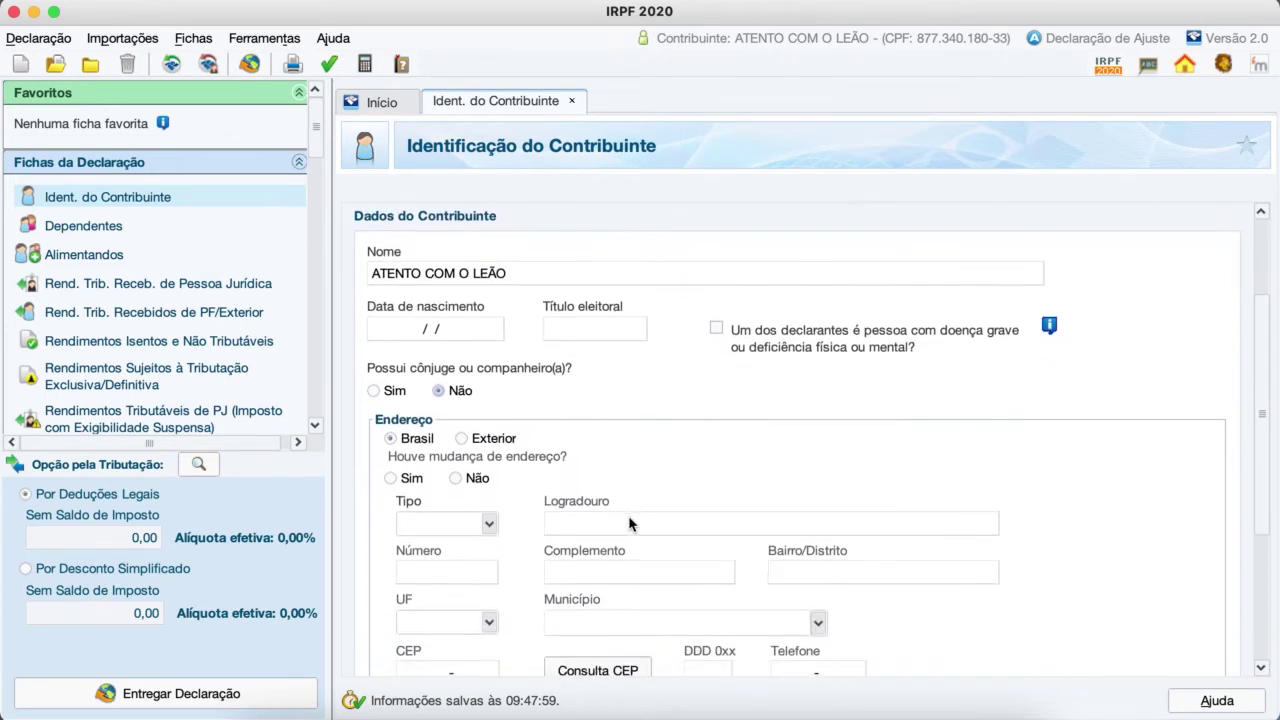
scroll(629, 524, down, 3)
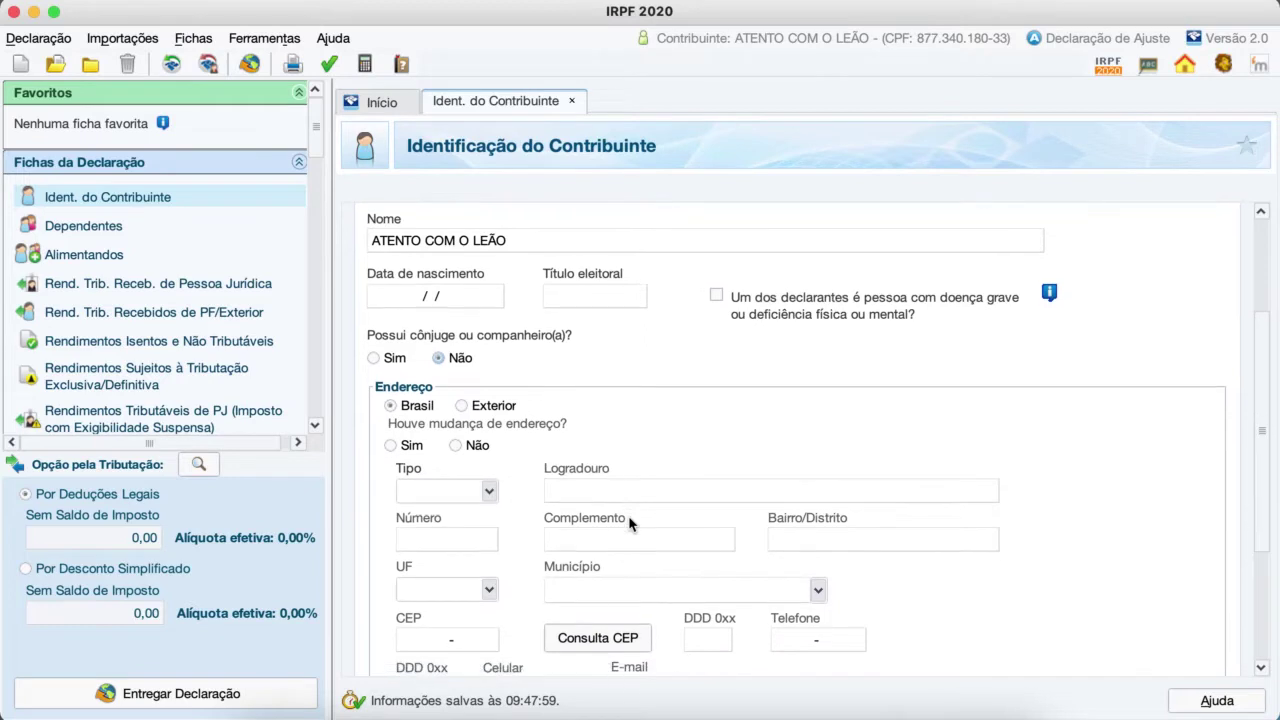
scroll(629, 524, down, 3)
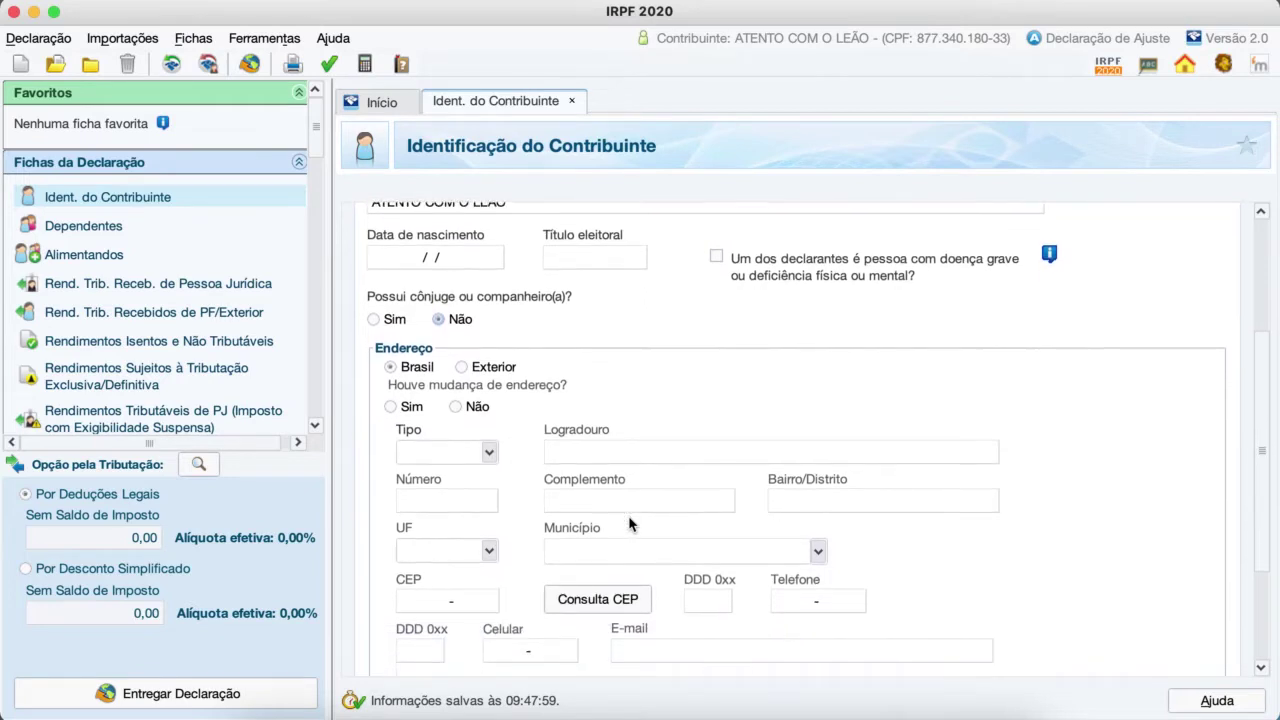
scroll(629, 524, down, 2)
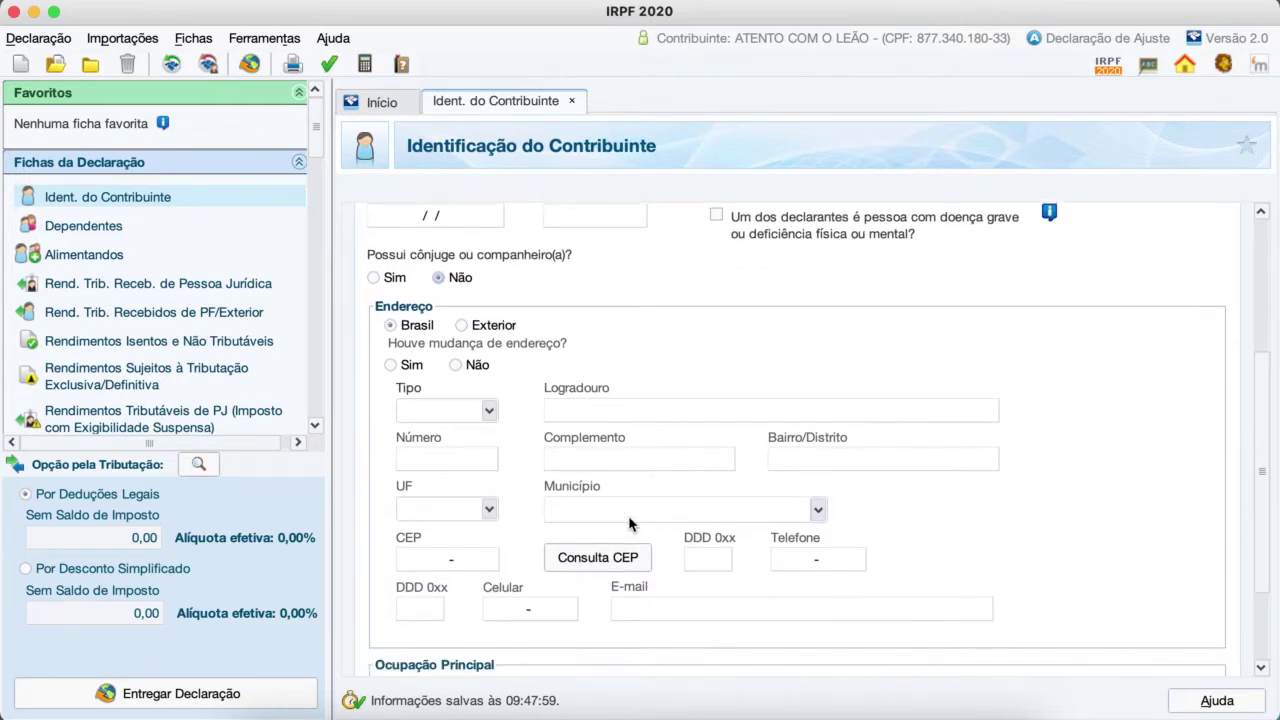
scroll(629, 524, down, 1)
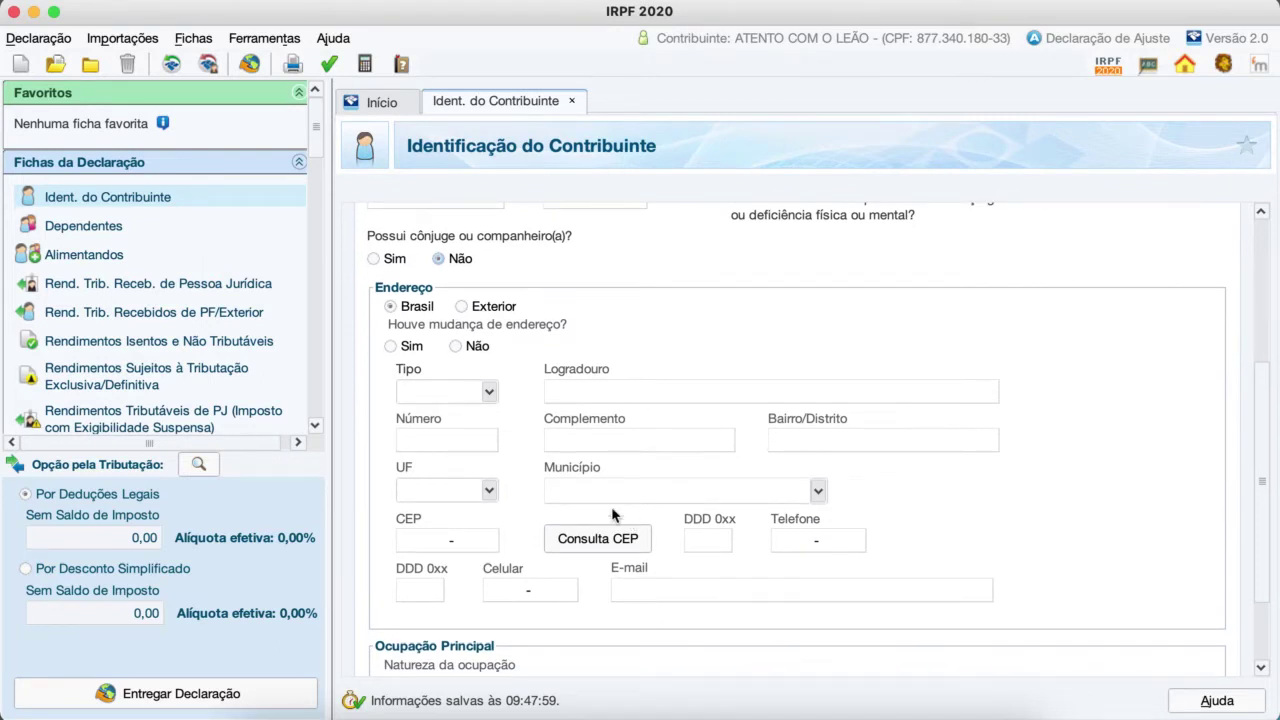
Step: Look through the address street-type (Tipo) list without choosing one
click(487, 396)
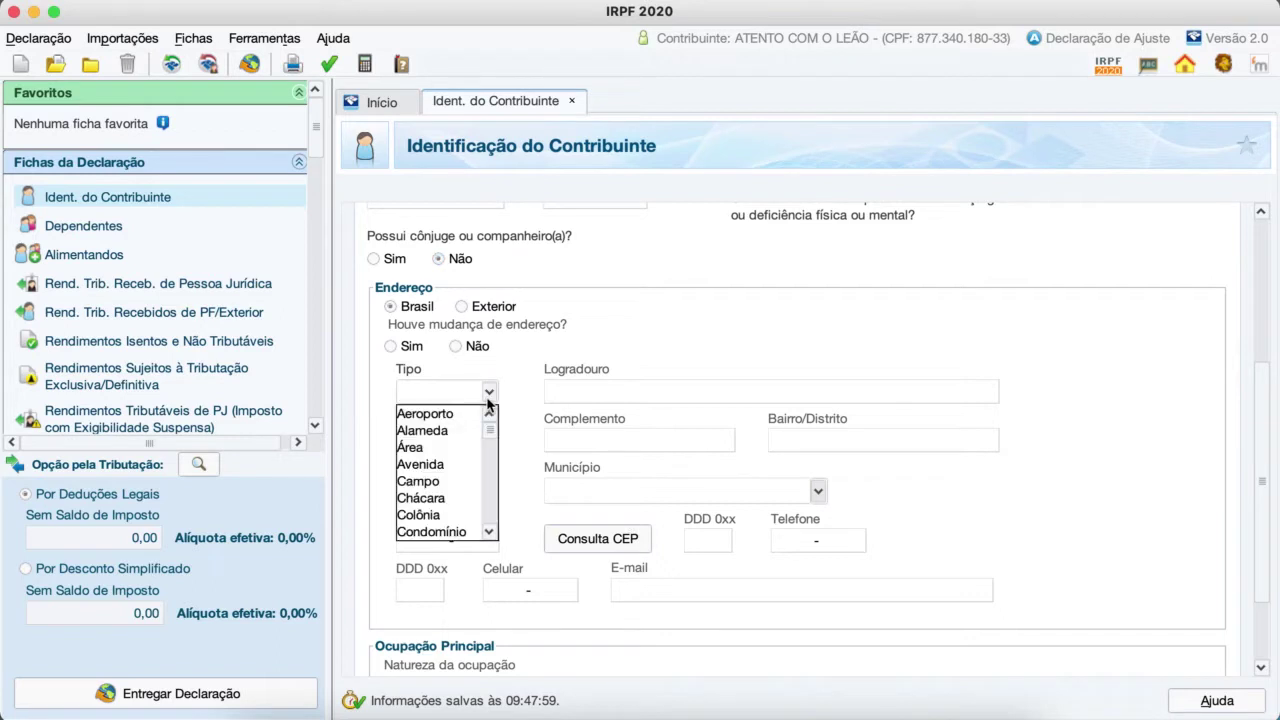
click(708, 343)
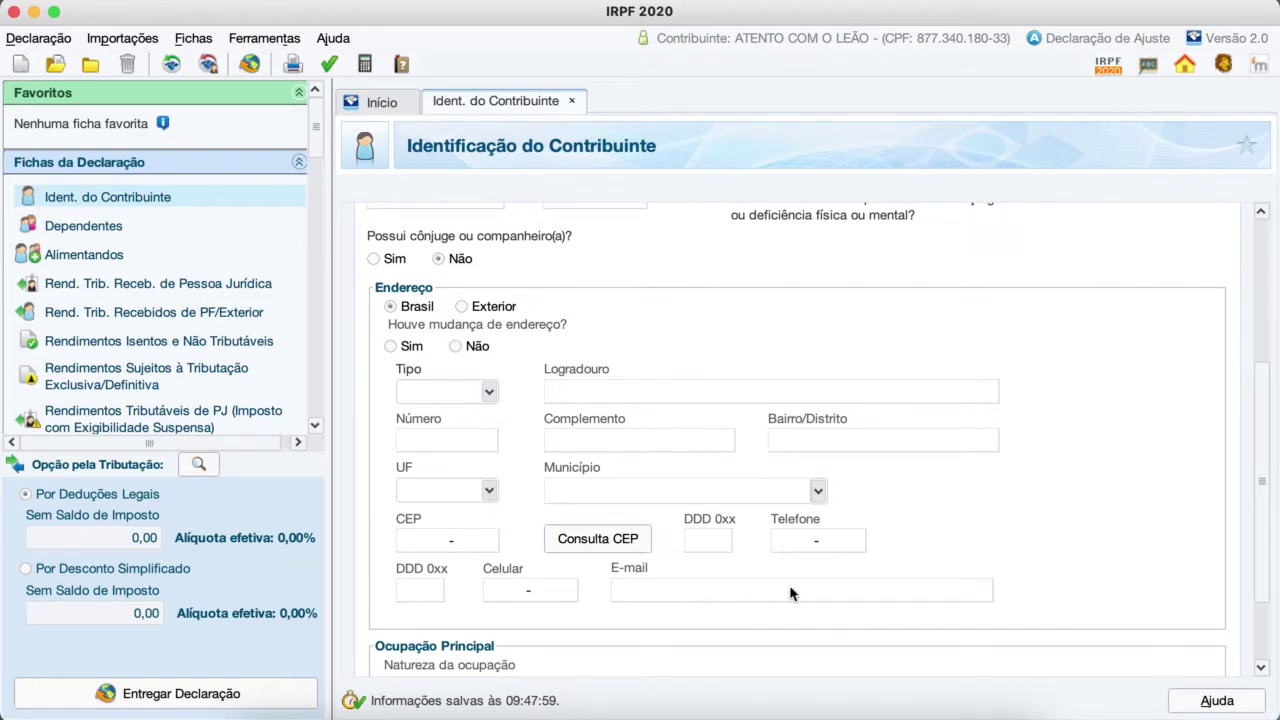
scroll(802, 593, down, 2)
scroll(802, 594, down, 5)
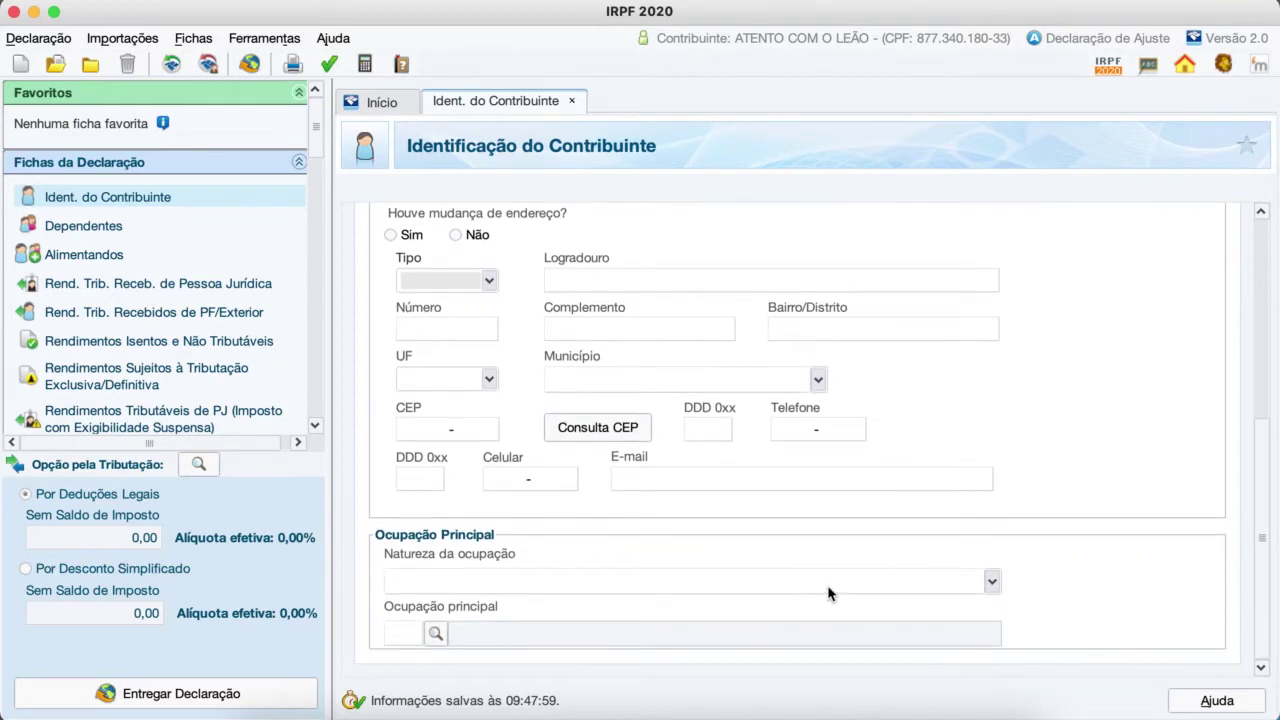
Step: Set Natureza da ocupação to 01, private-sector employee
click(991, 583)
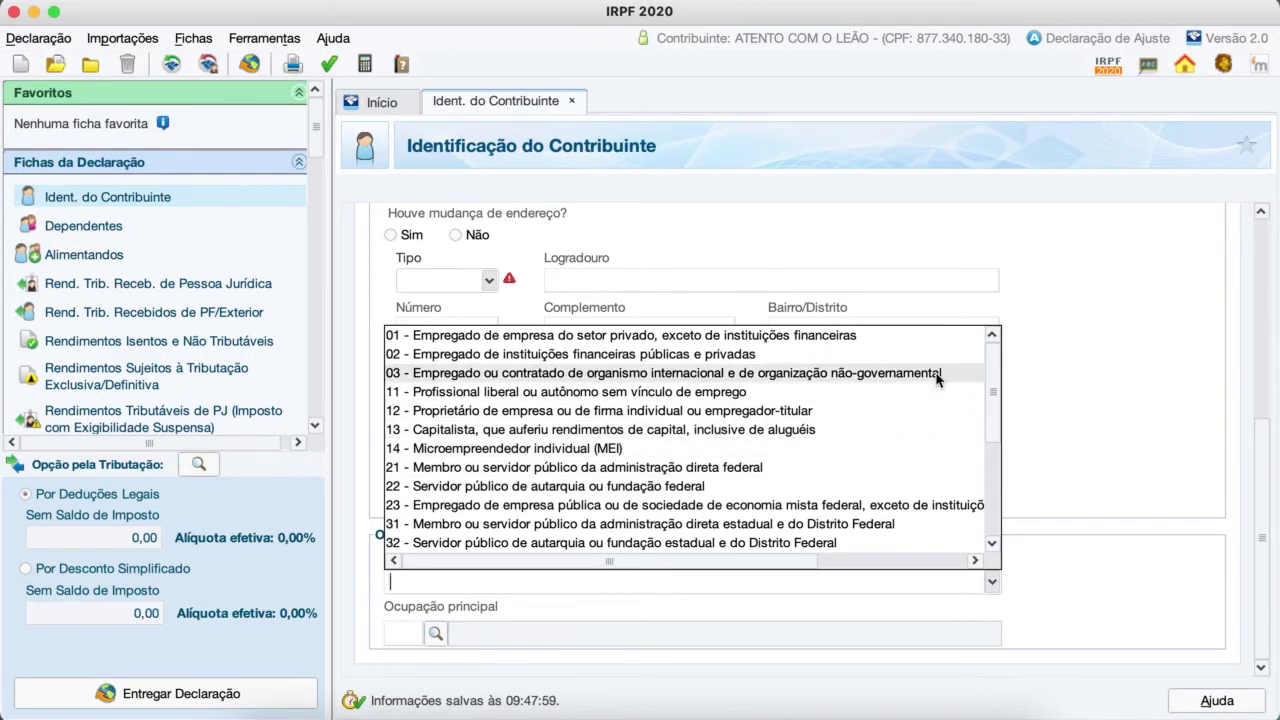
click(1076, 362)
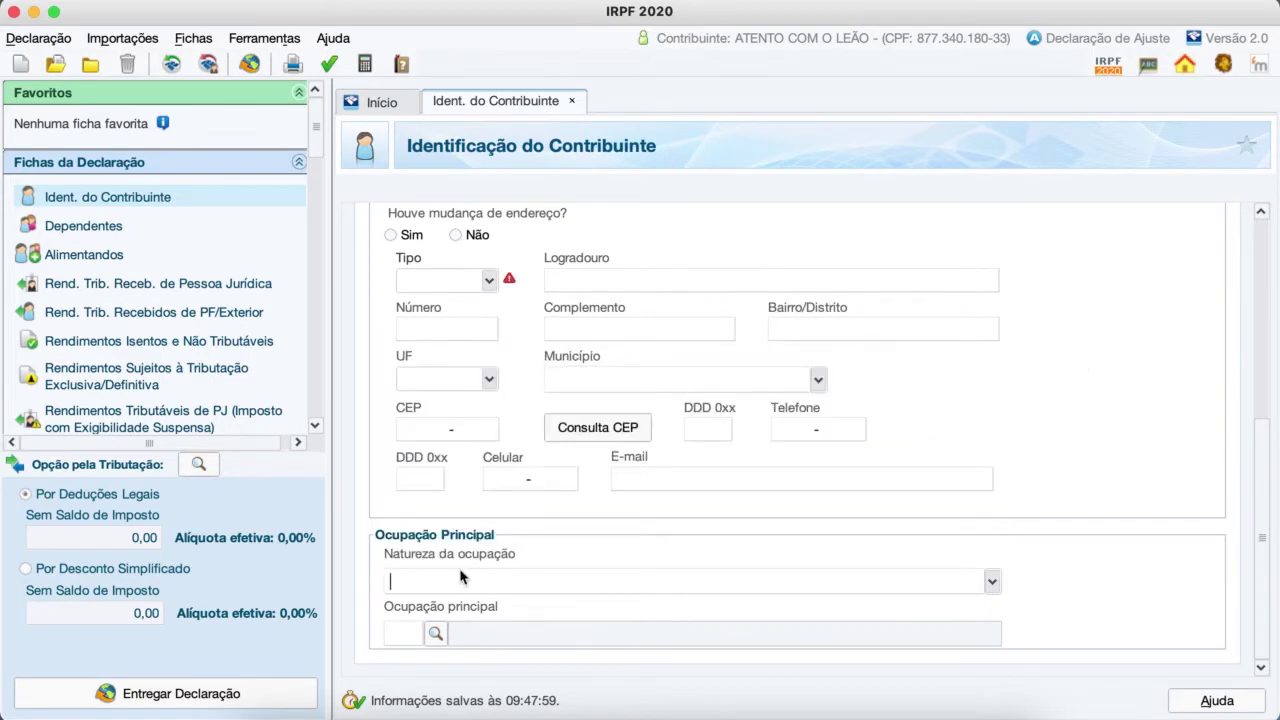
click(996, 582)
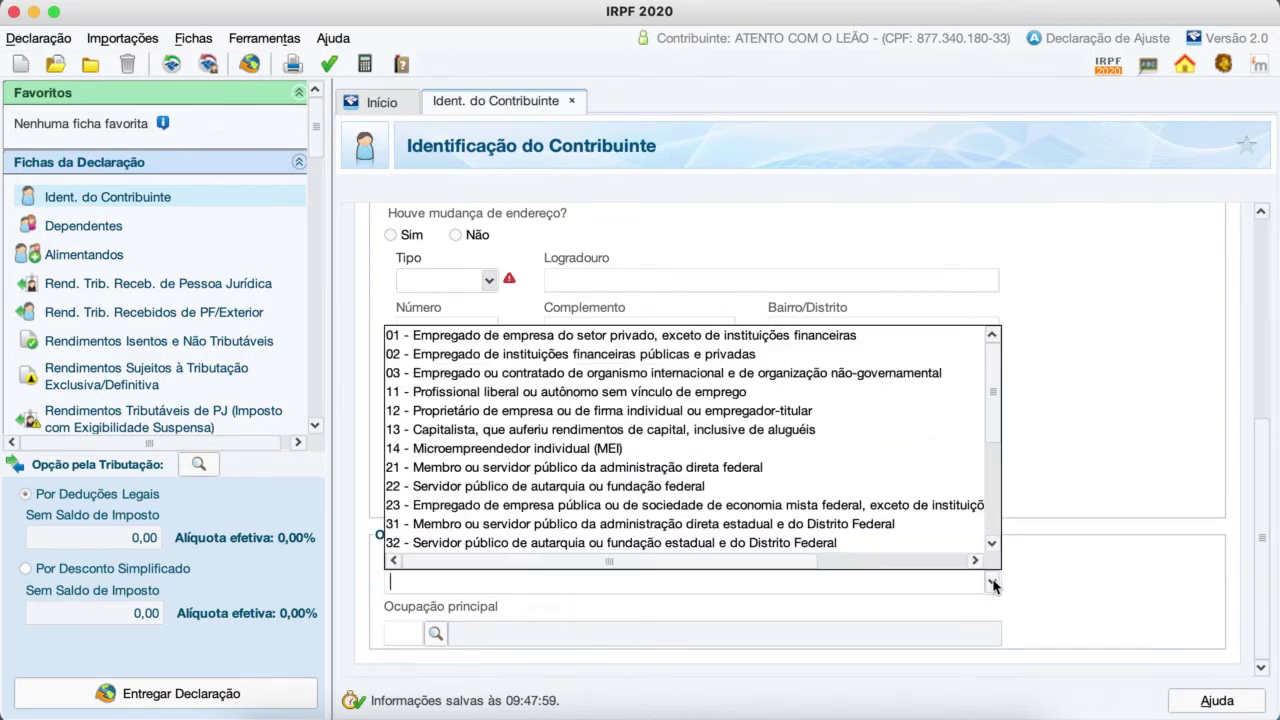
click(793, 345)
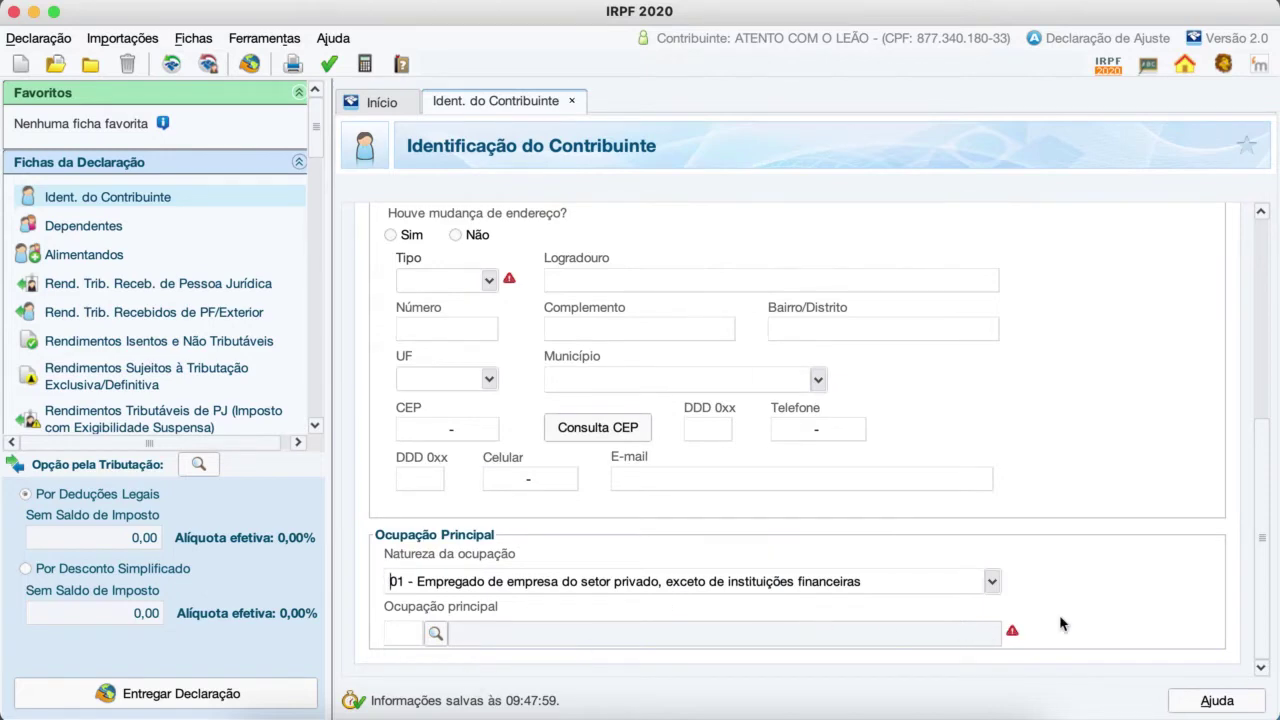
Step: Pick main occupation 120 from the 02-Dirigentes e Gerentes group
click(435, 634)
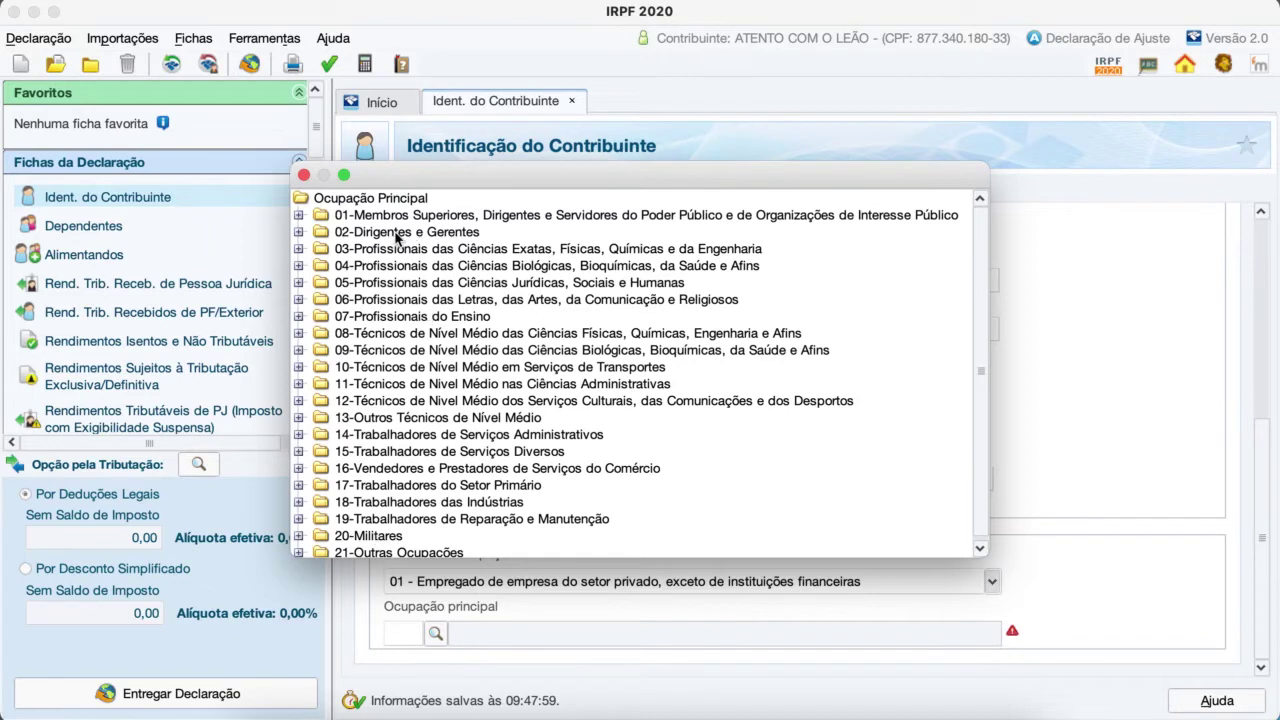
click(397, 236)
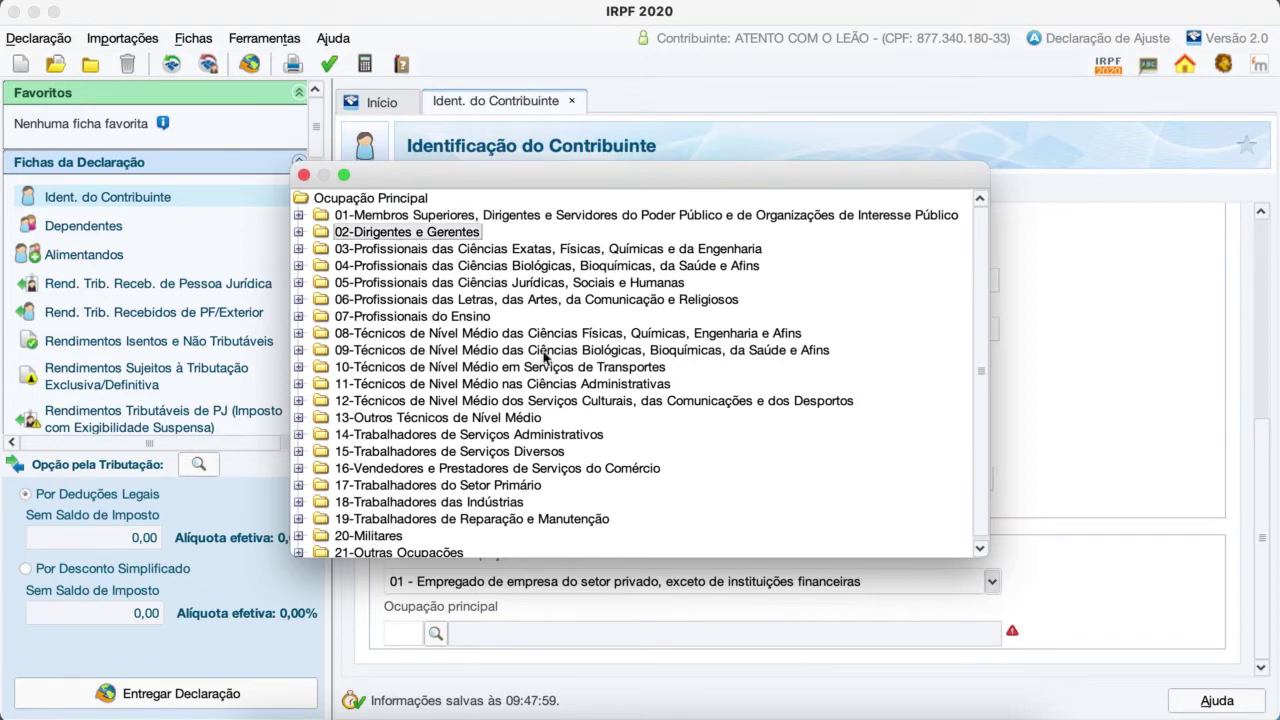
double_click(405, 232)
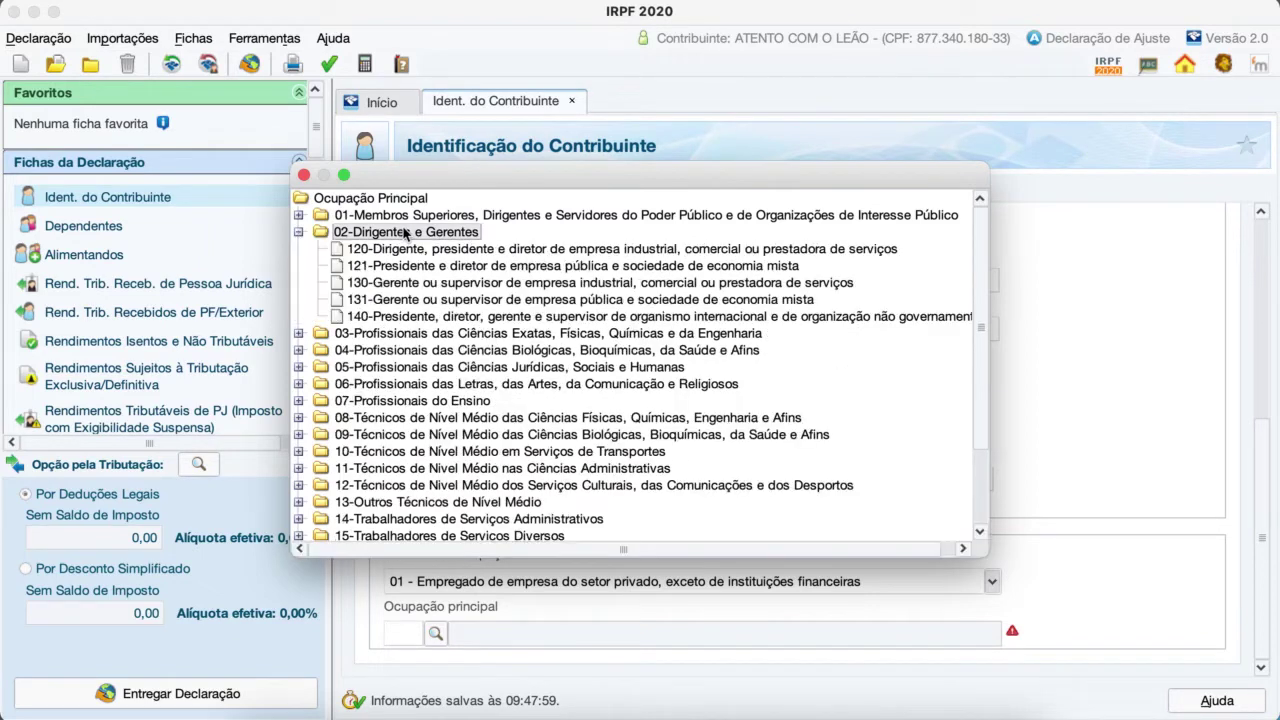
double_click(360, 250)
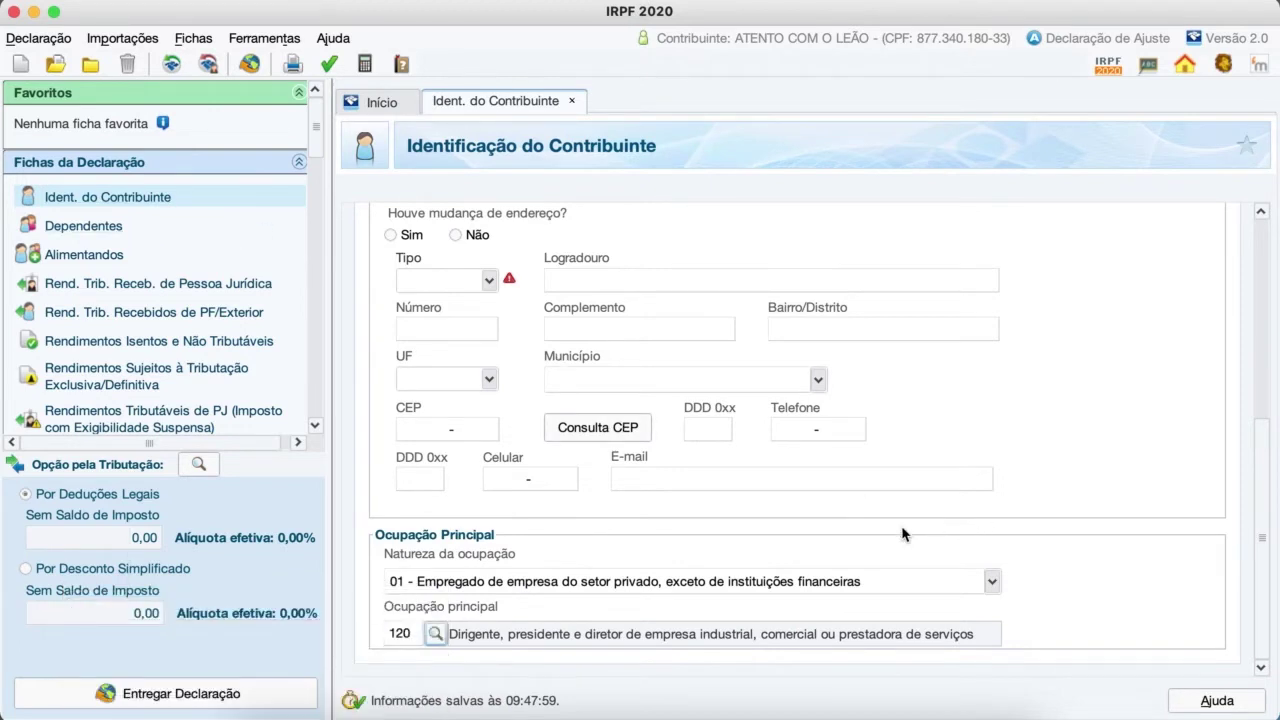
Step: Go to Dependentes and create a new blank dependent entry
click(80, 228)
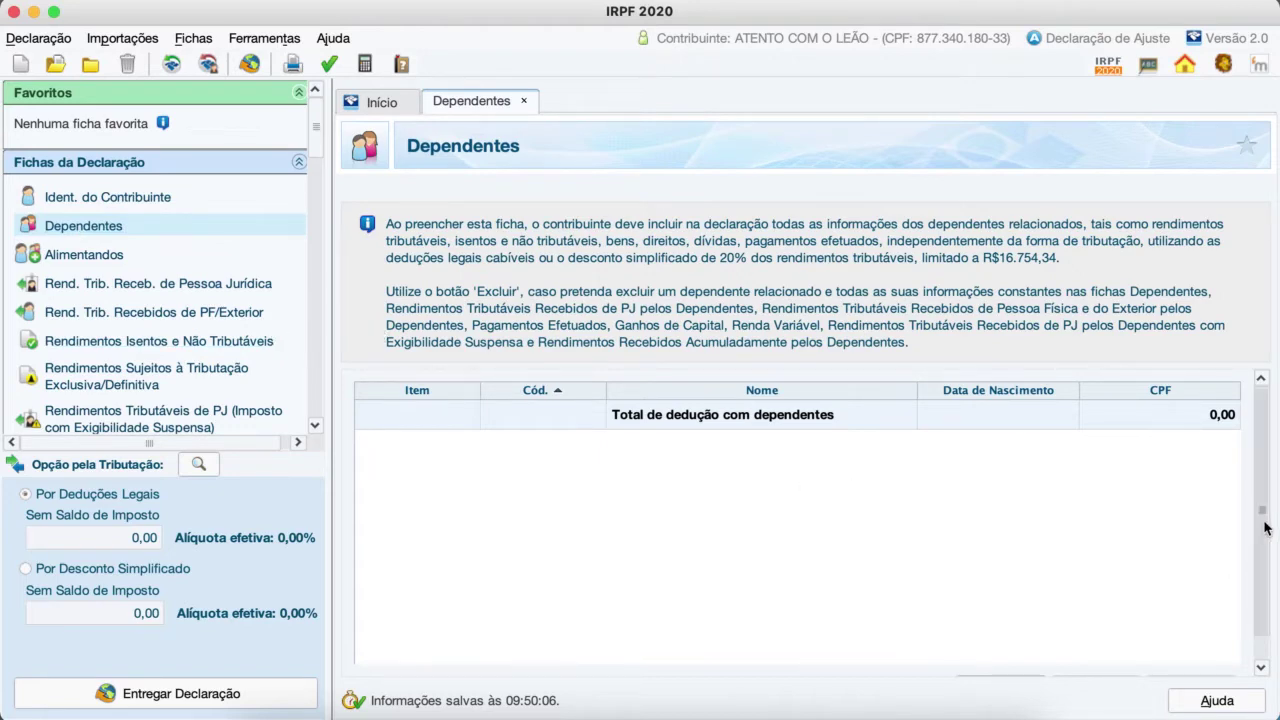
drag(1266, 523, 1268, 593)
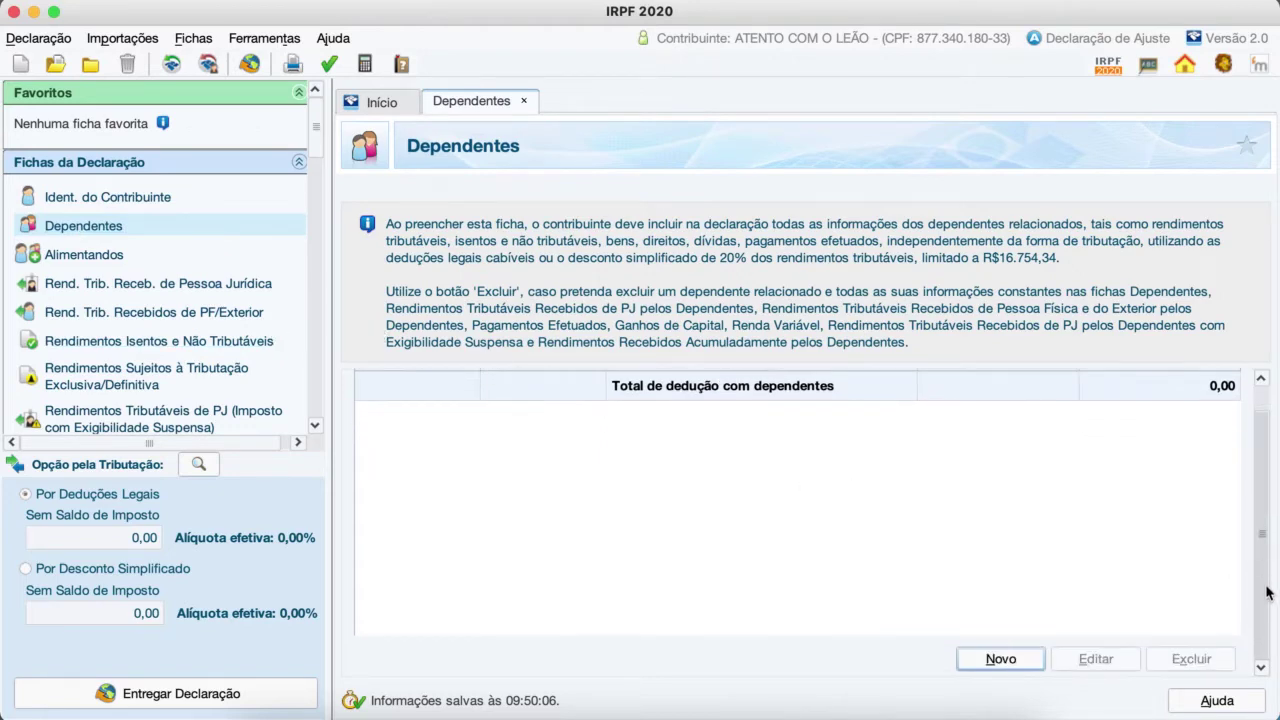
click(1000, 659)
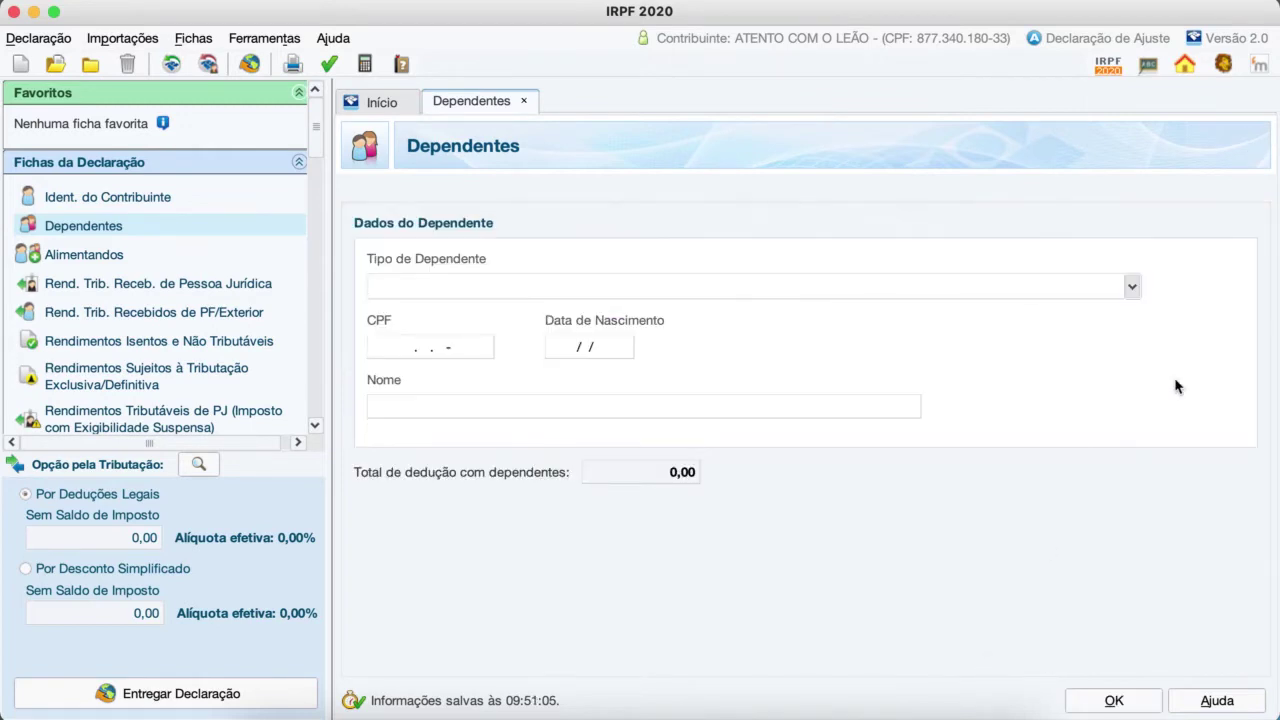
Step: Show the Tipo de Dependente options and scroll sideways to read them
click(1133, 287)
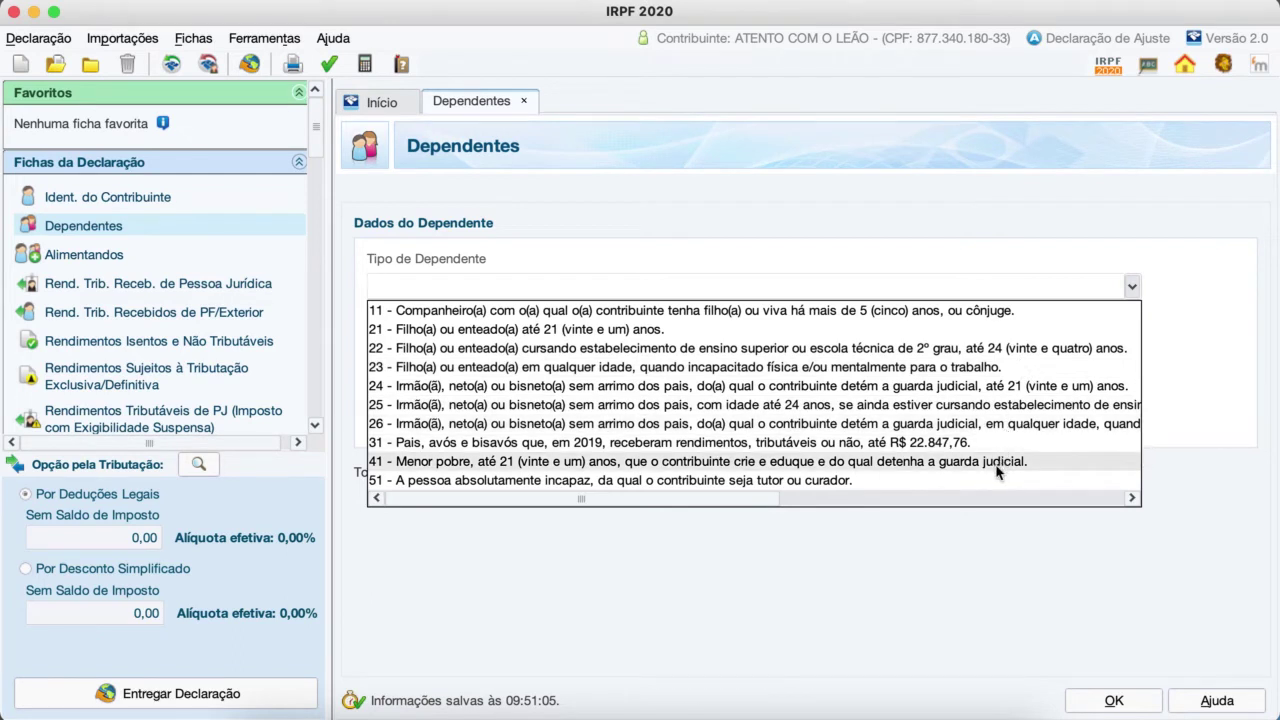
scroll(998, 466, right, 3)
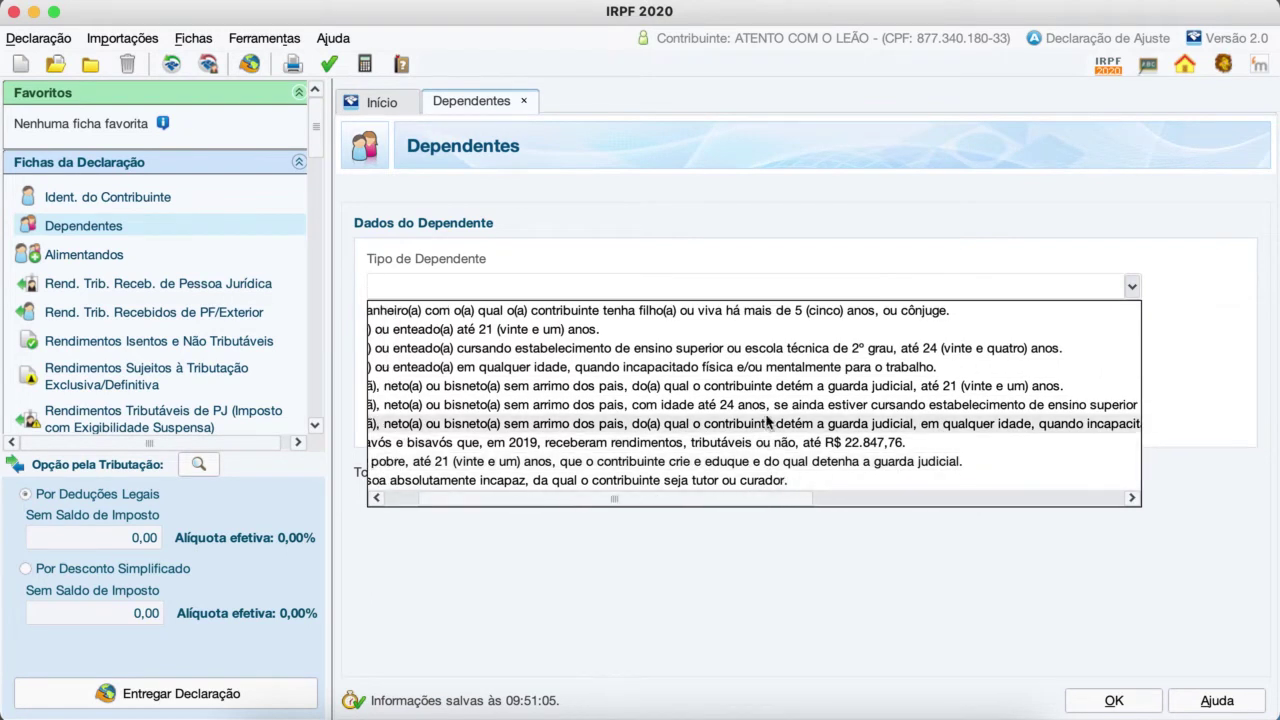
scroll(771, 405, left, 3)
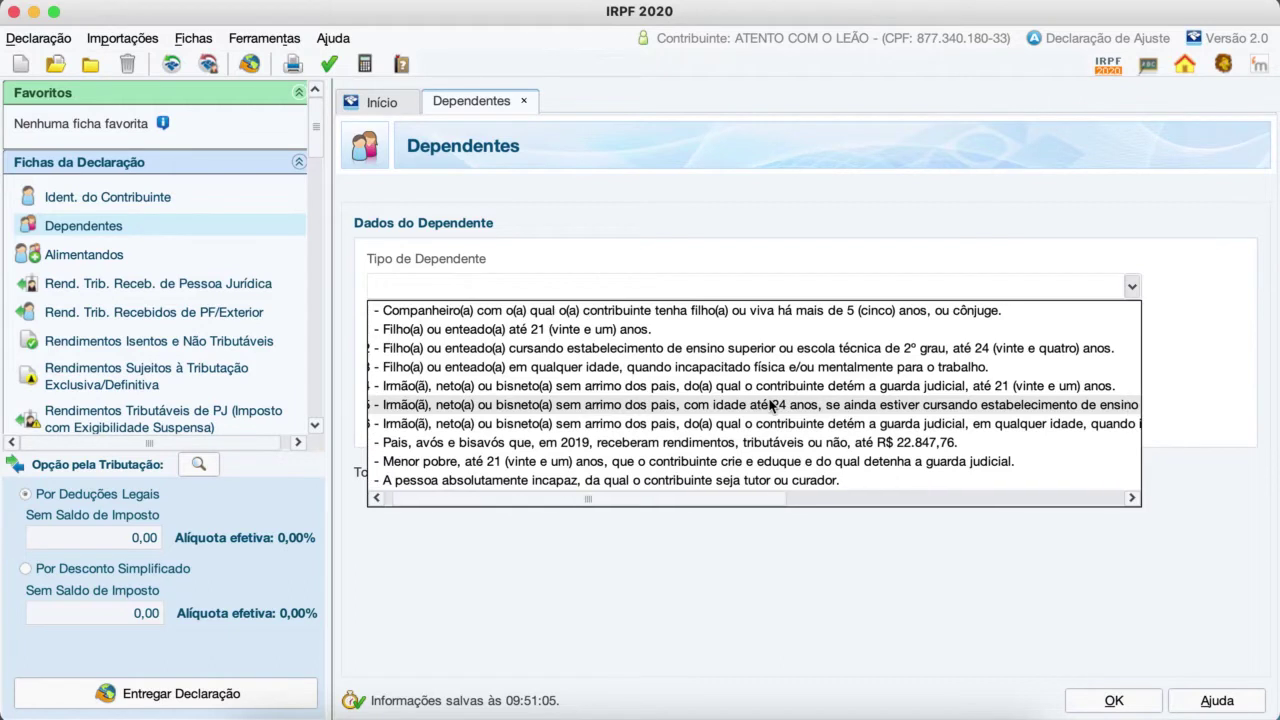
Step: Make the dependent type 11 Companheiro(a) and enter the dependent's CPF and full name
click(697, 314)
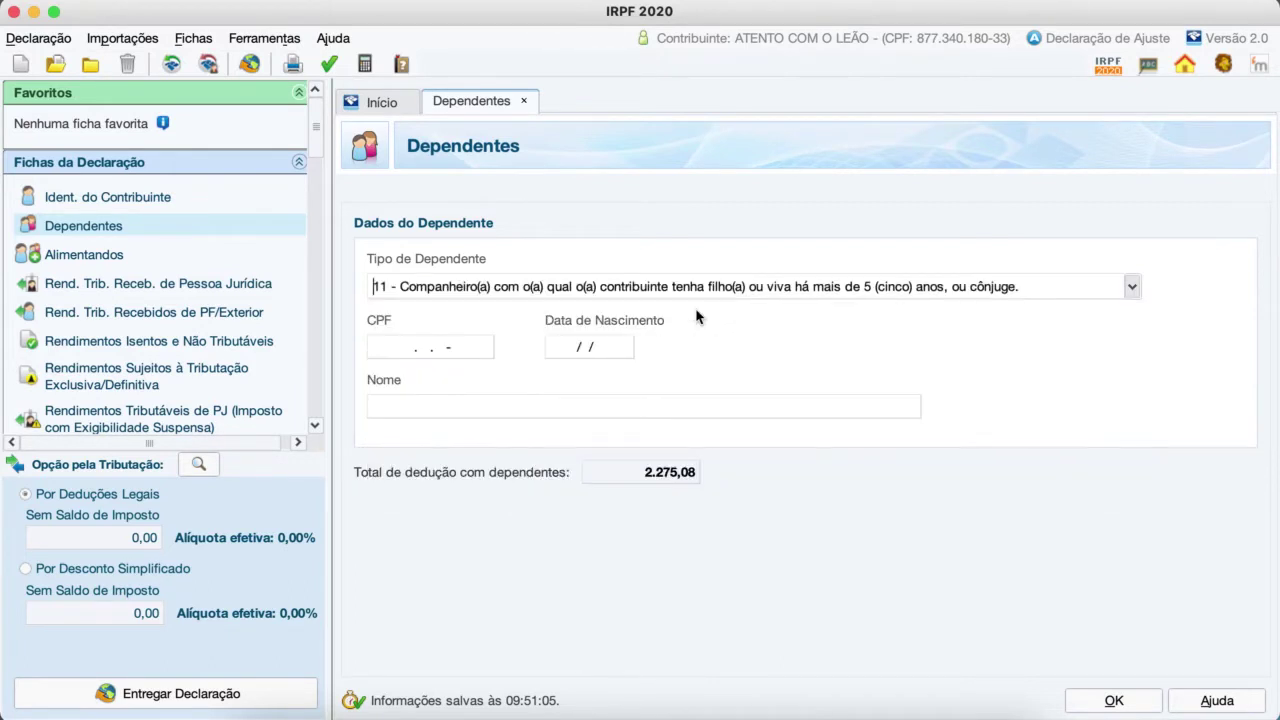
click(450, 350)
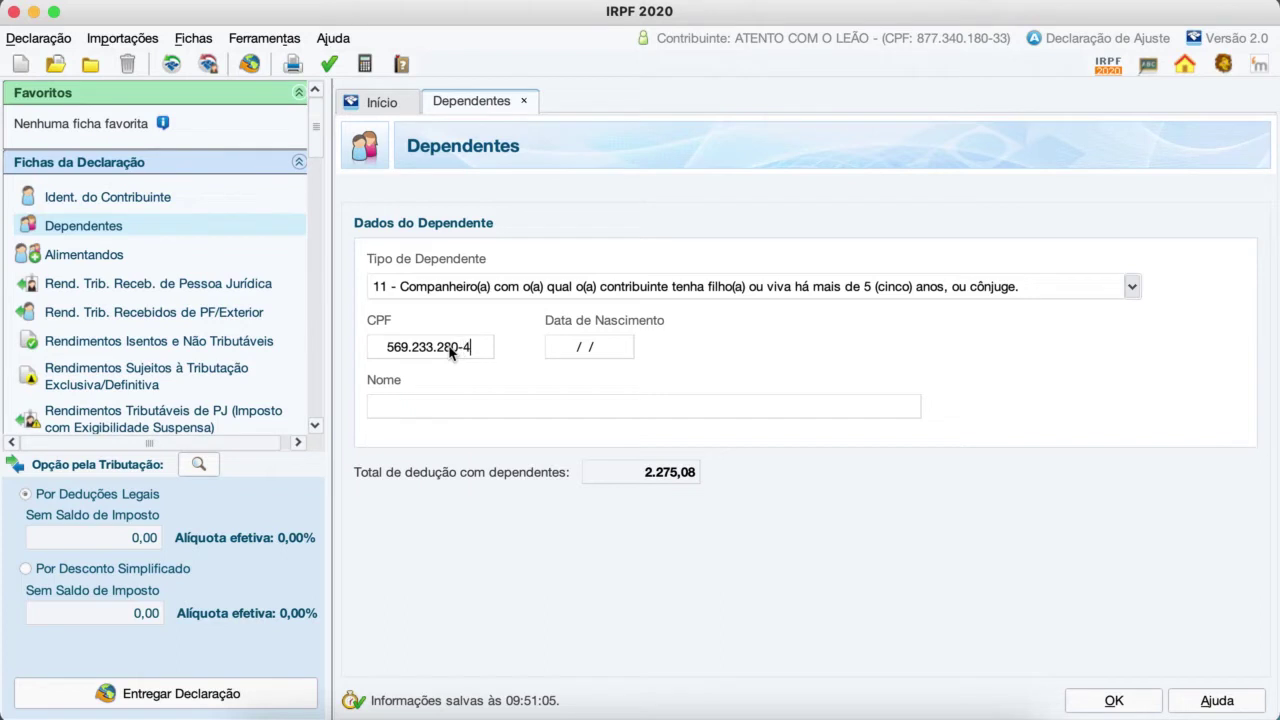
click(628, 352)
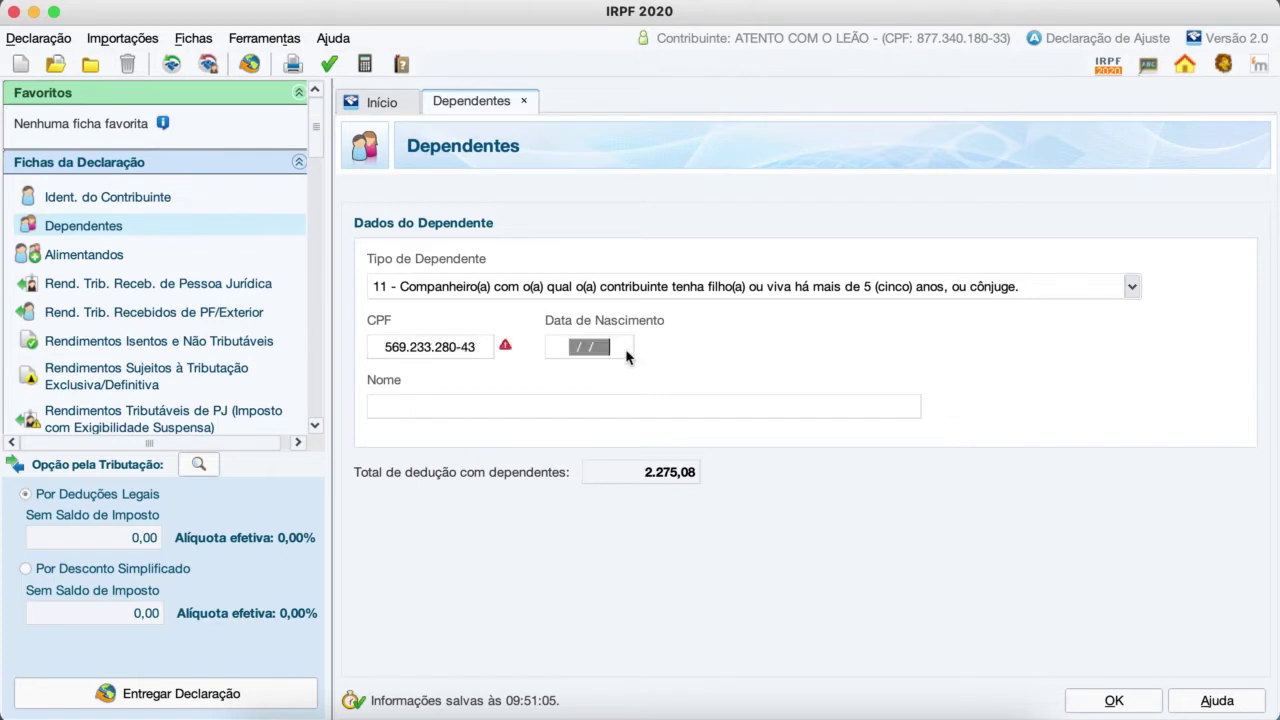
click(428, 410)
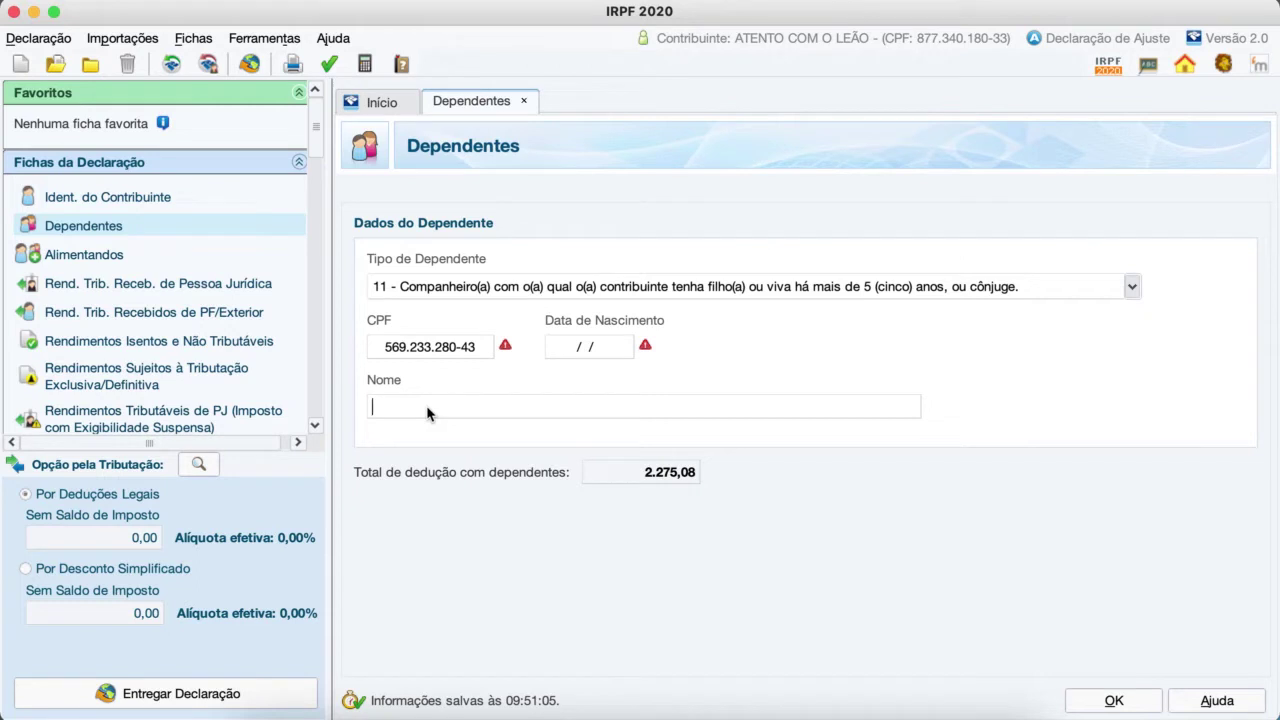
text(ATENTA COM )
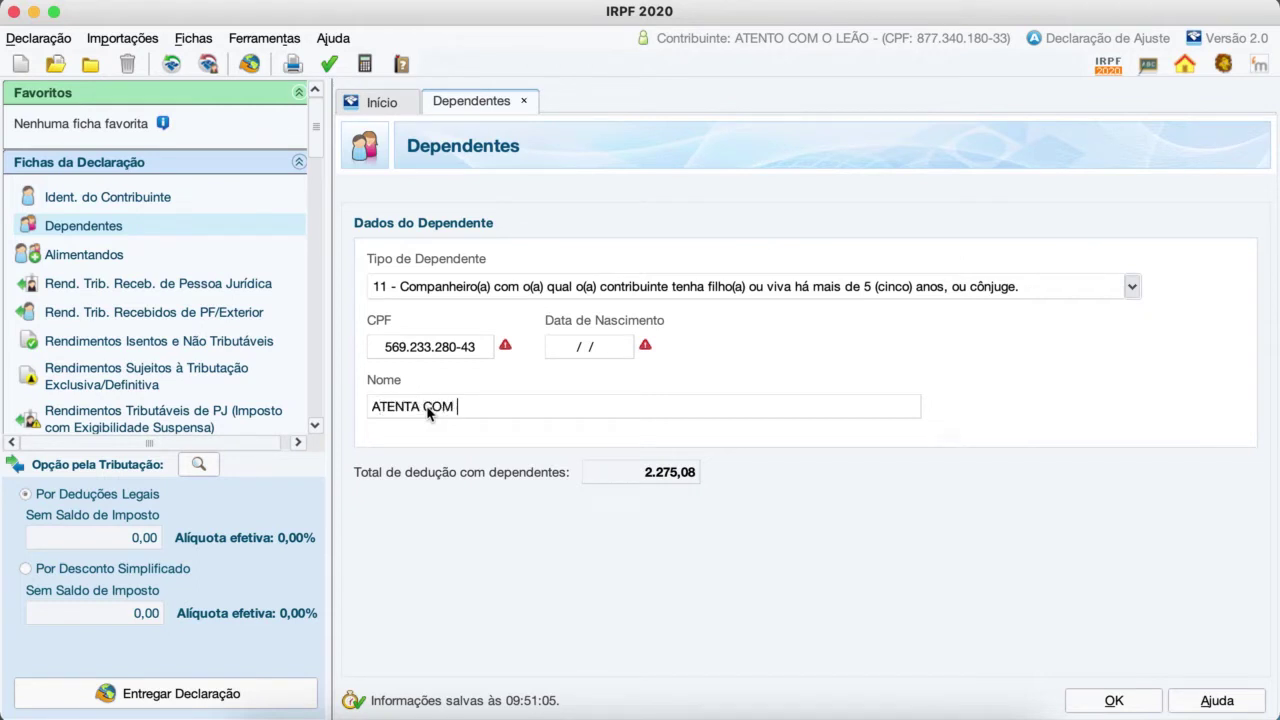
text(O LEÃO)
Step: Start a blank Alimentandos entry, then go to Rend. Trib. Receb. de Pessoa Jurídica
click(1193, 585)
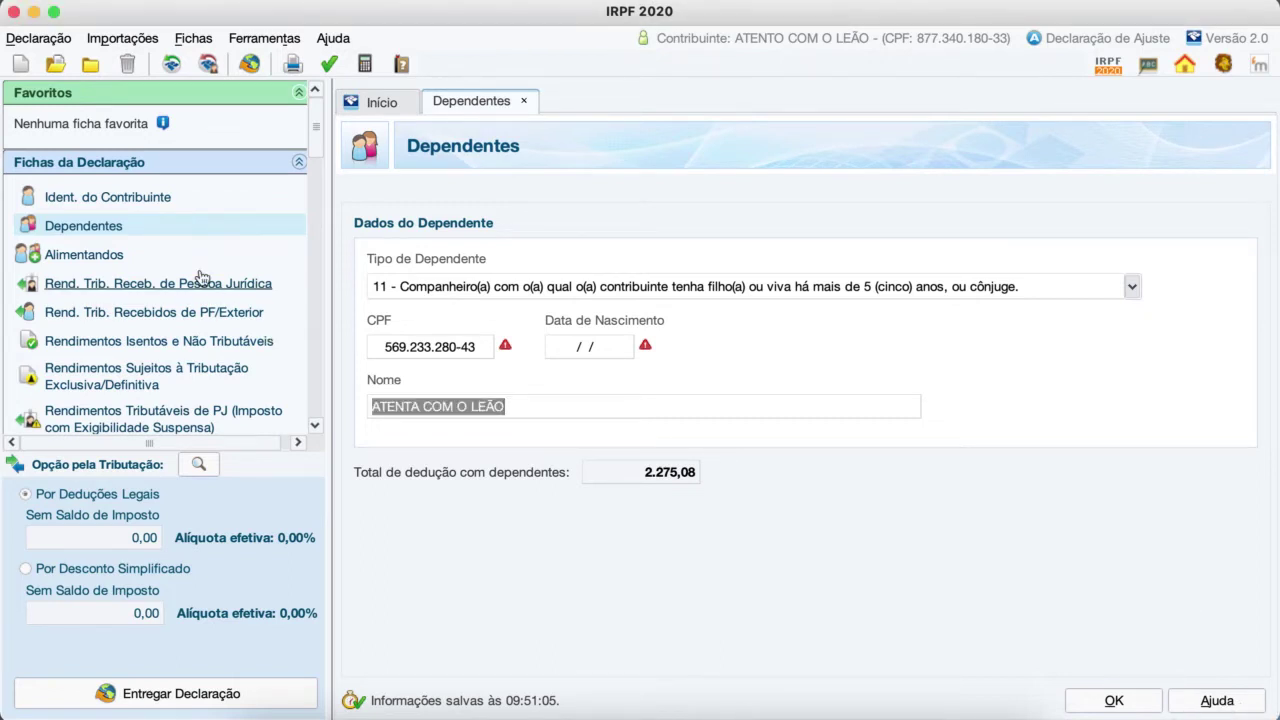
click(85, 255)
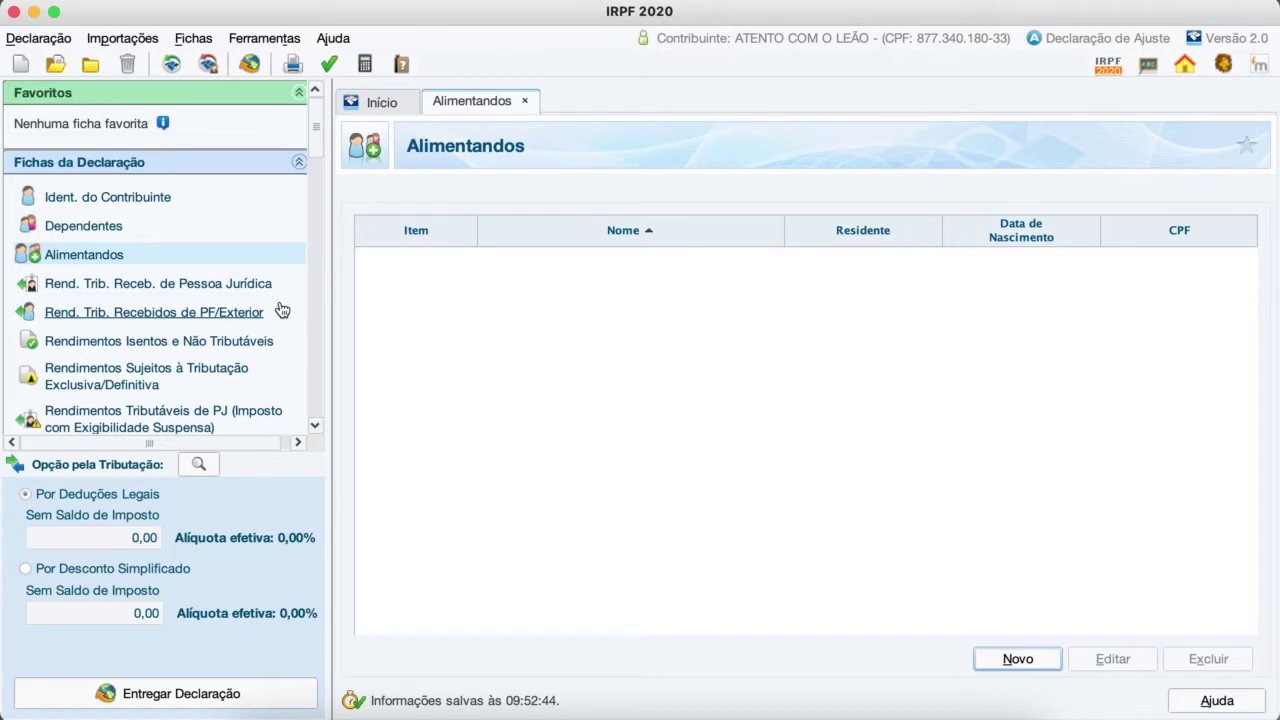
click(1028, 661)
click(383, 343)
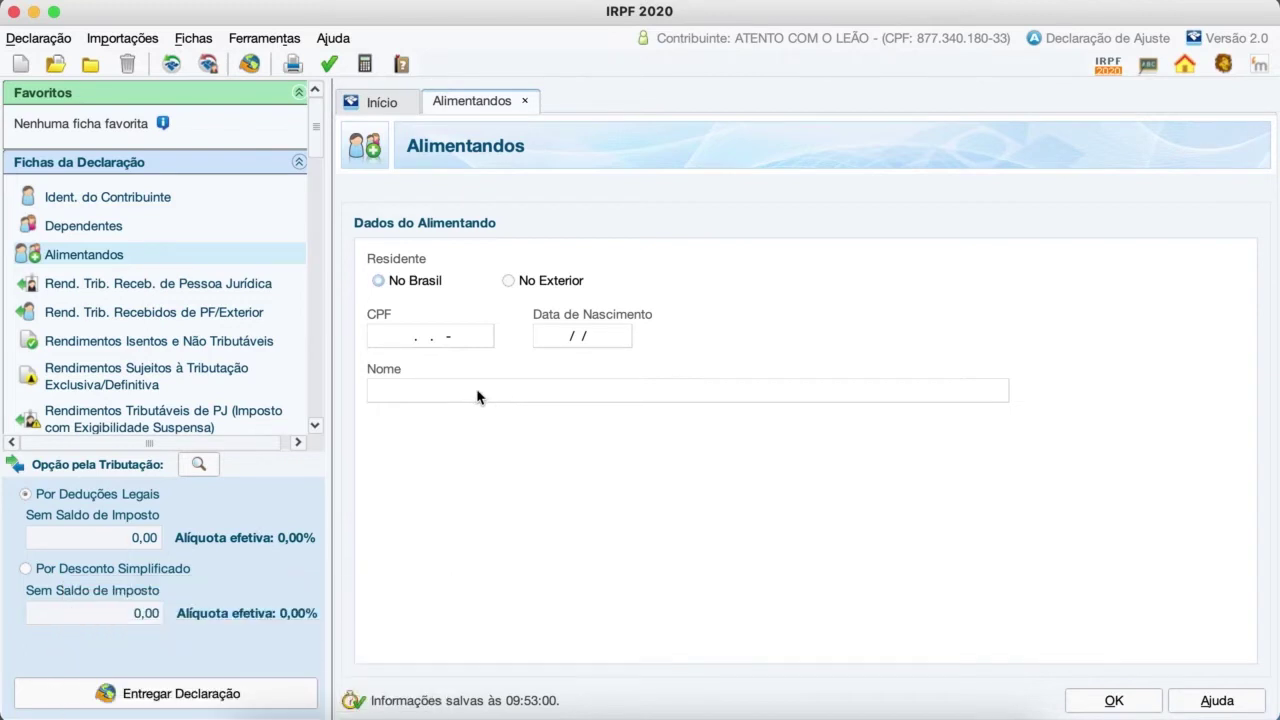
click(197, 287)
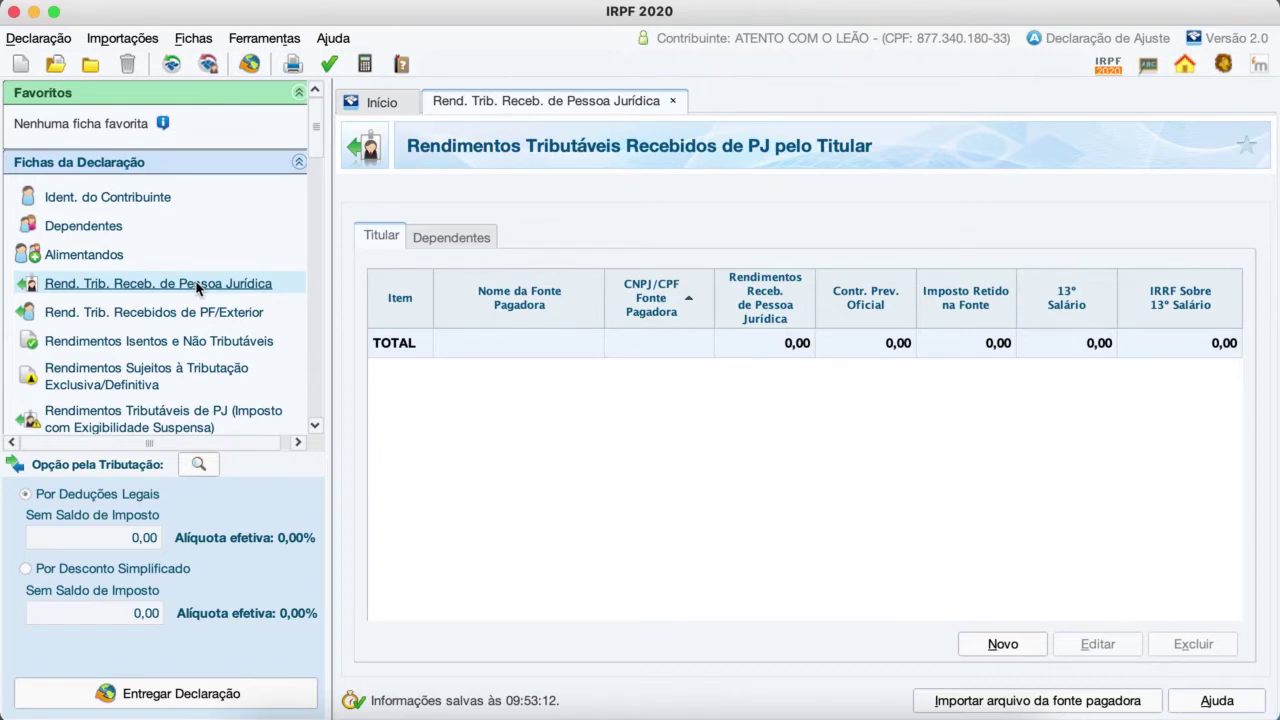
Step: Add a paying source with the company's CNPJ, retyped after a typo, and name EMPRESA
click(1003, 646)
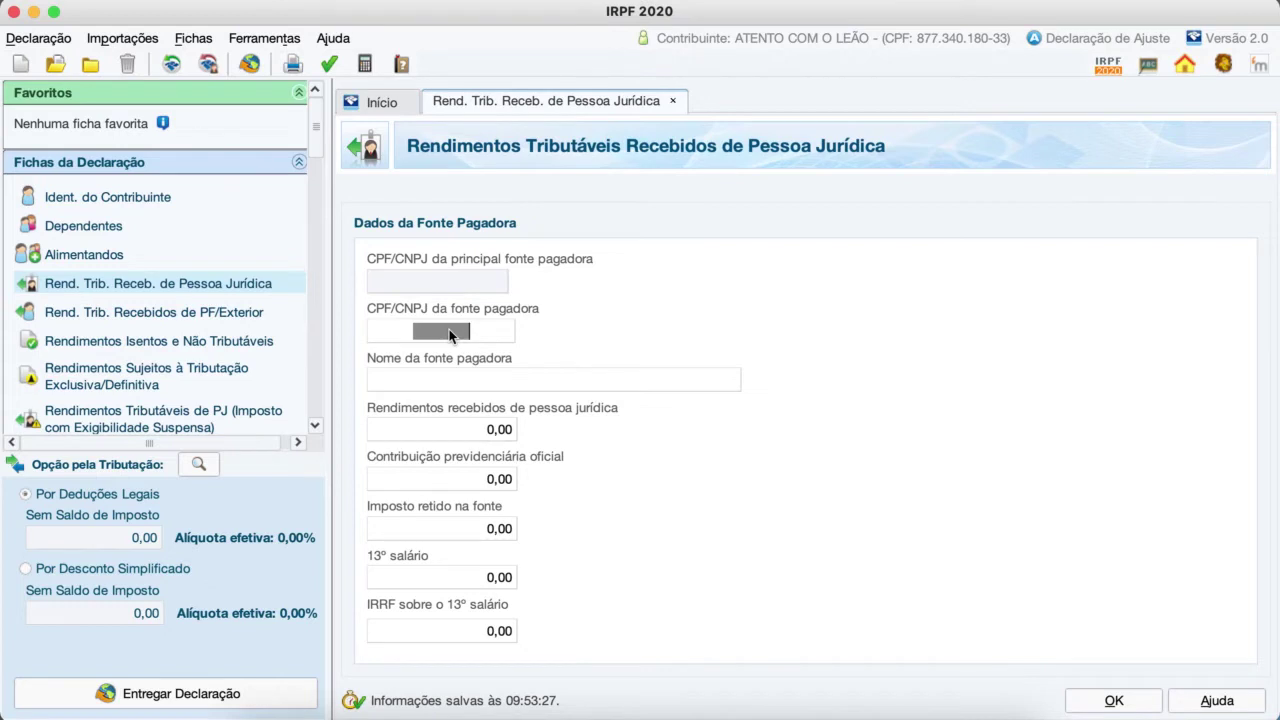
key(Tab)
double_click(476, 337)
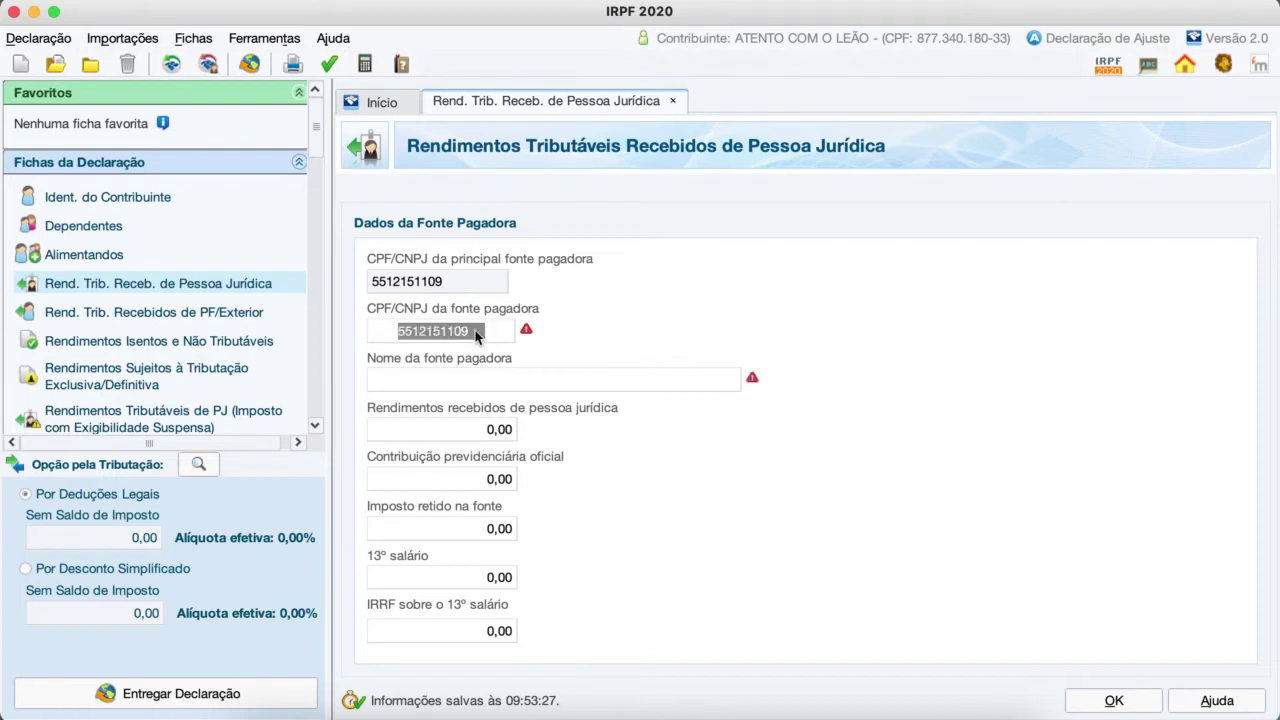
key(BackSpace)
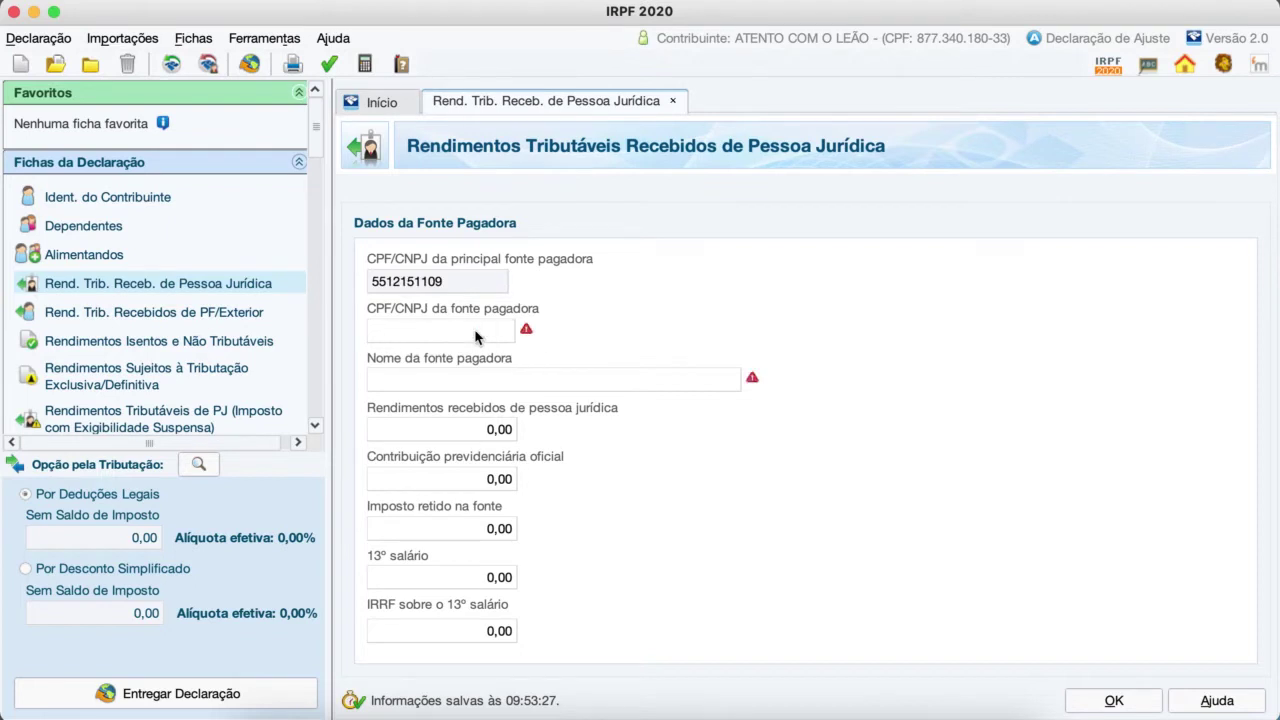
key(Tab)
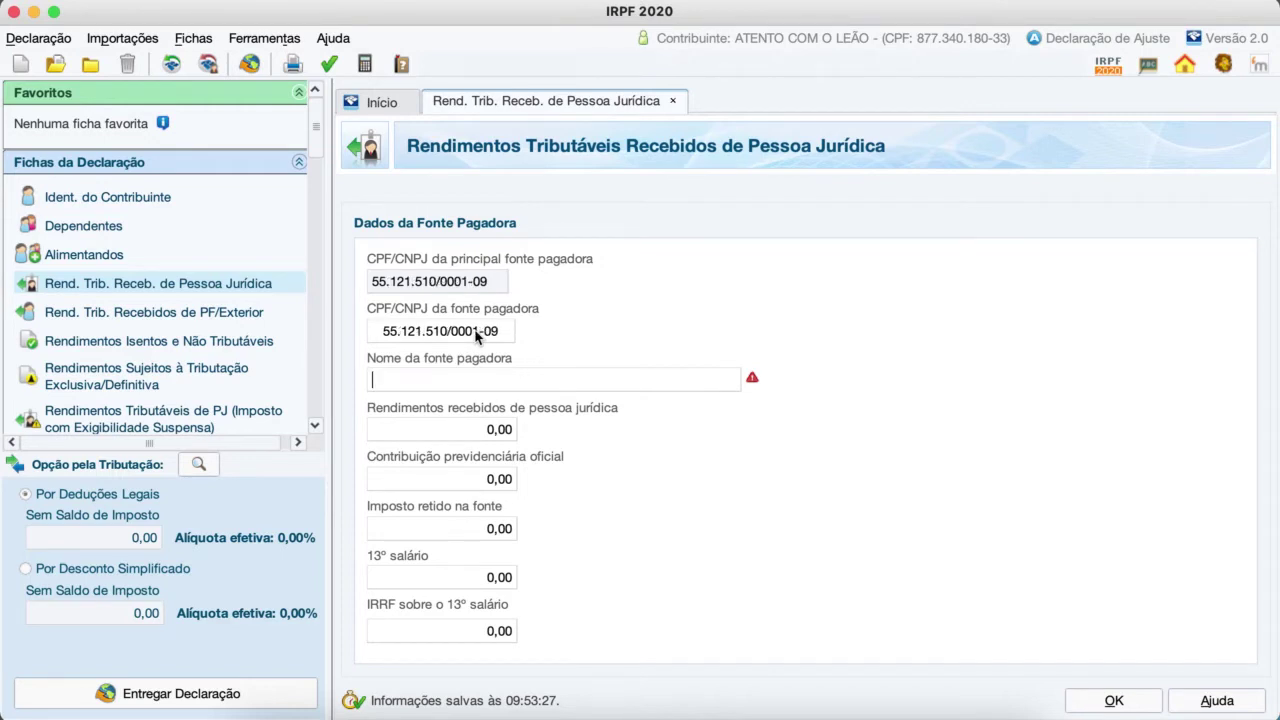
text(EMPRESA)
Step: Enter 38.000,00 as income received, briefly trying simplified discount before returning to legal deductions
click(440, 436)
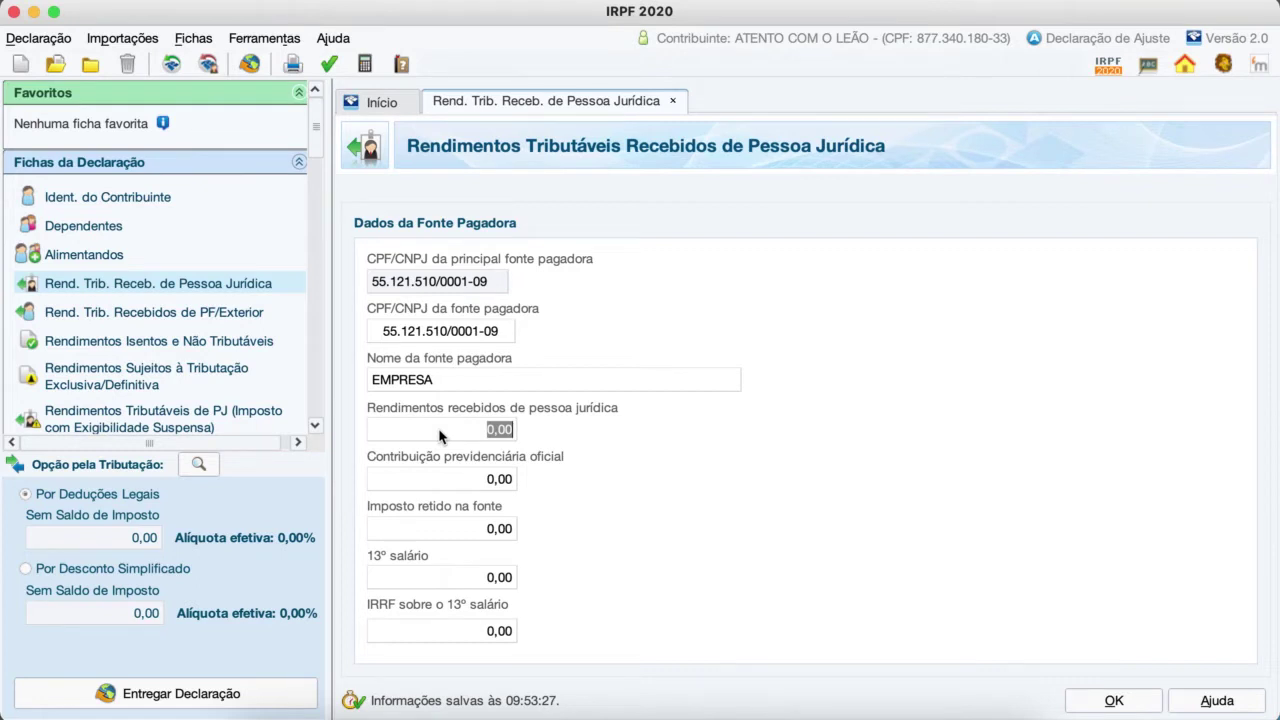
text(38000)
key(Tab)
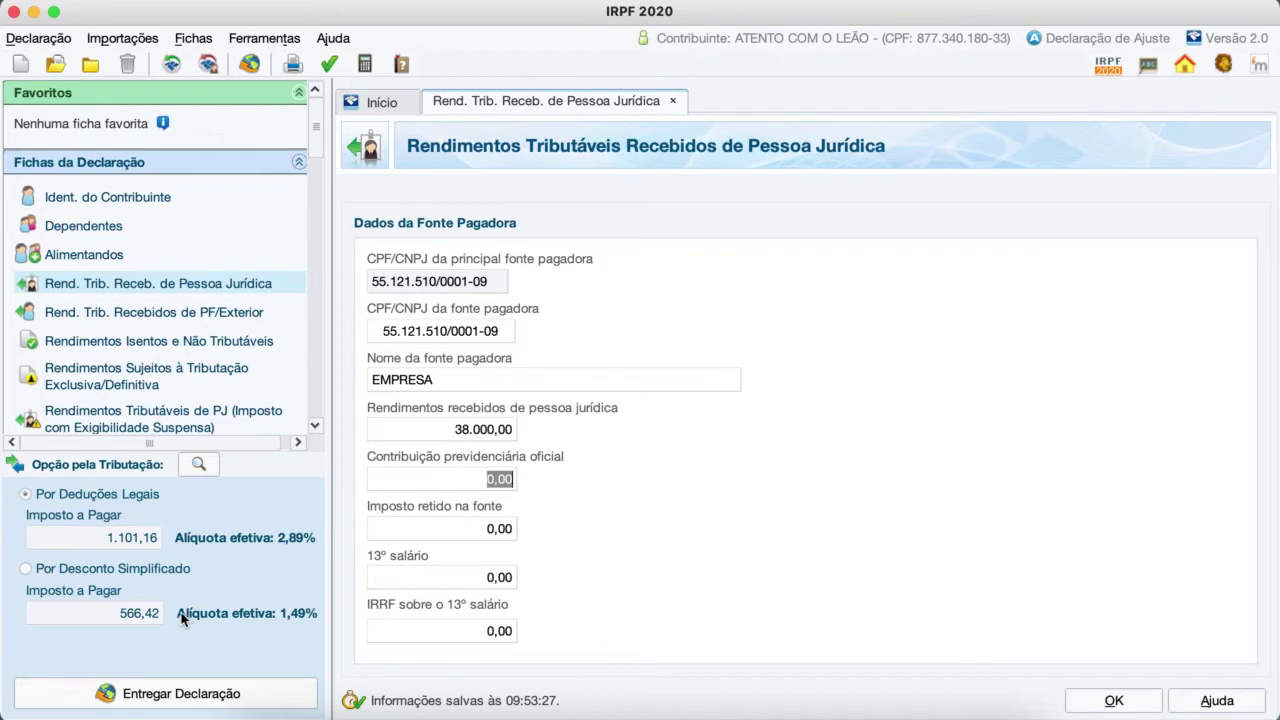
click(25, 569)
click(26, 494)
Step: Enter 5.200,21 as the official pension contribution, correcting mistyped digits
click(496, 480)
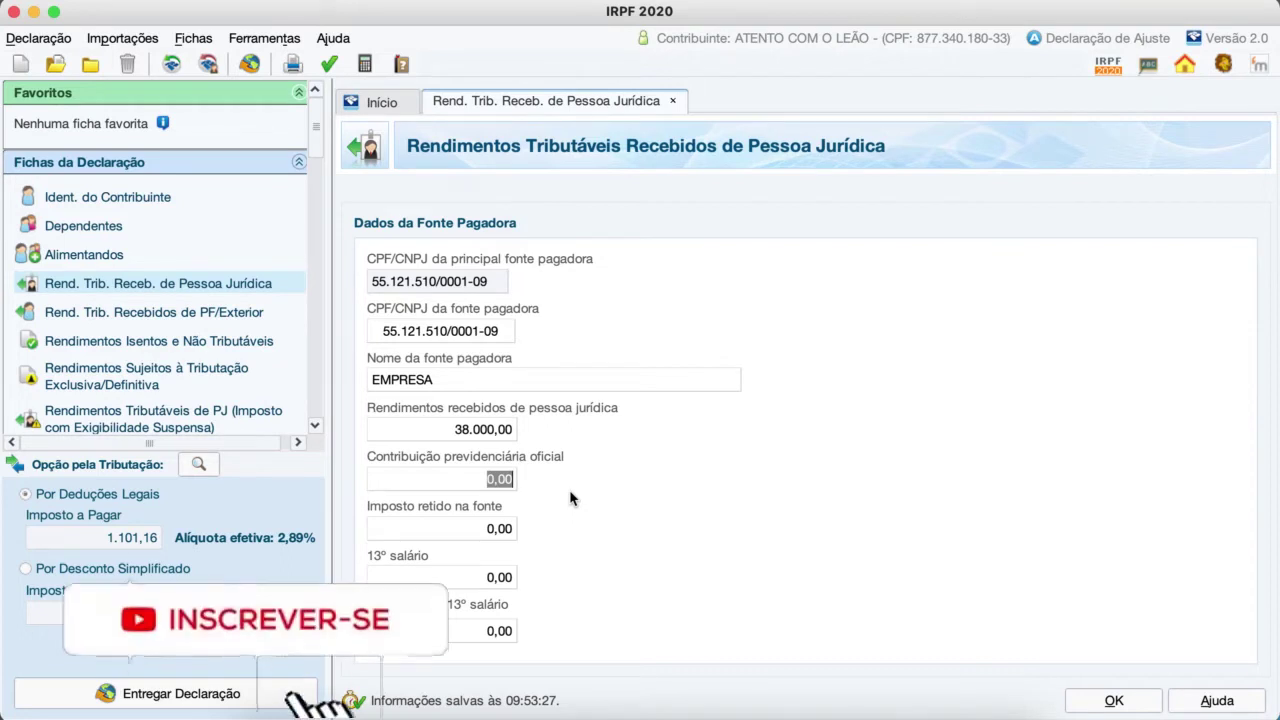
text(52)
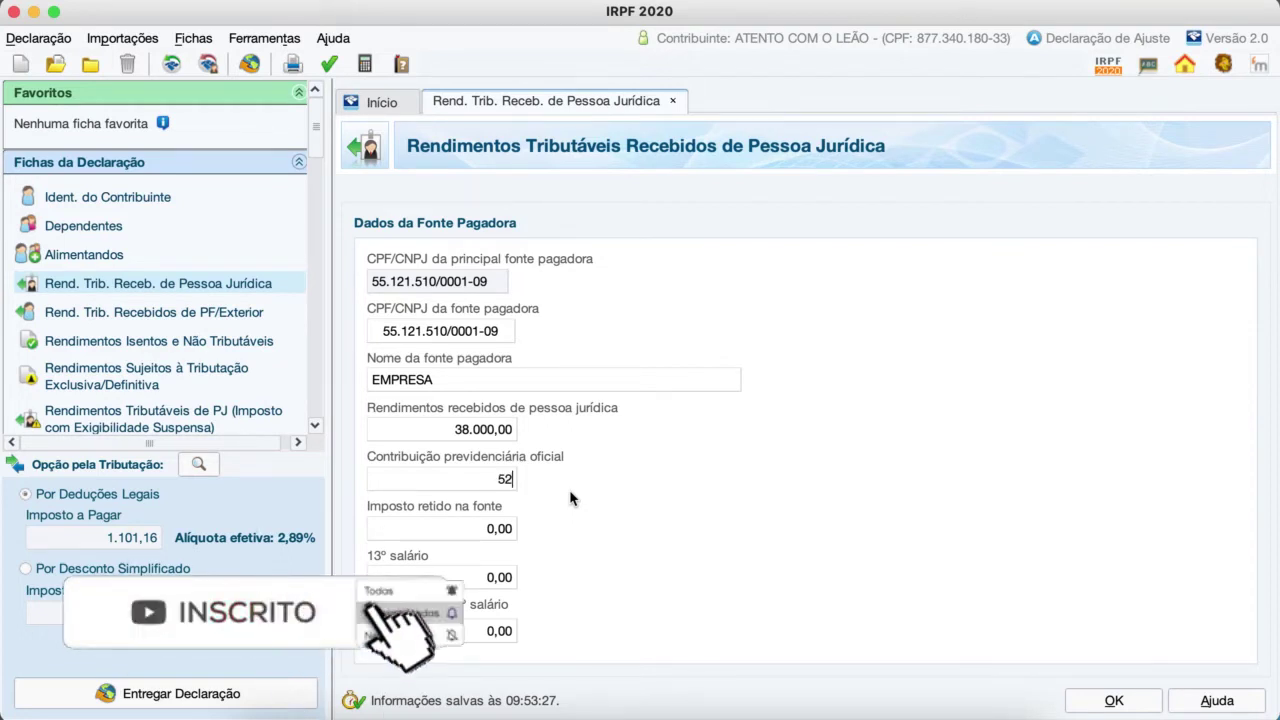
key(BackSpace)
text(00)
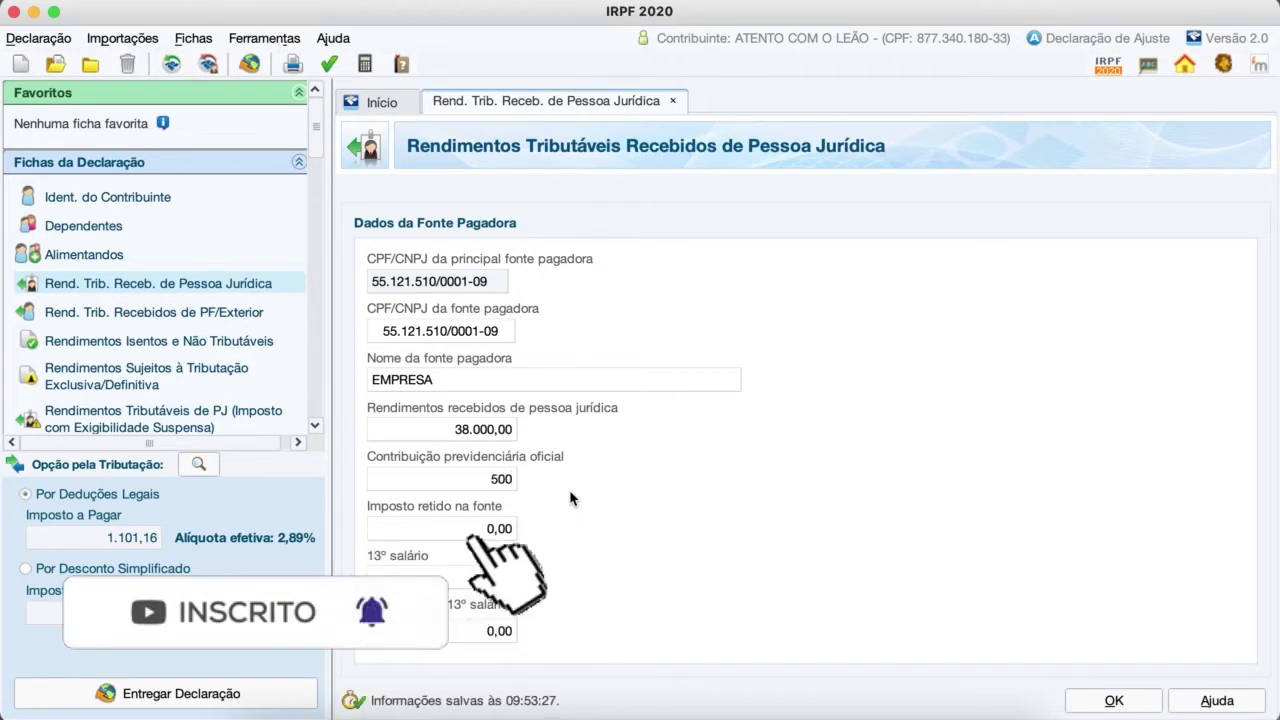
key(BackSpace)
key(BackSpace)
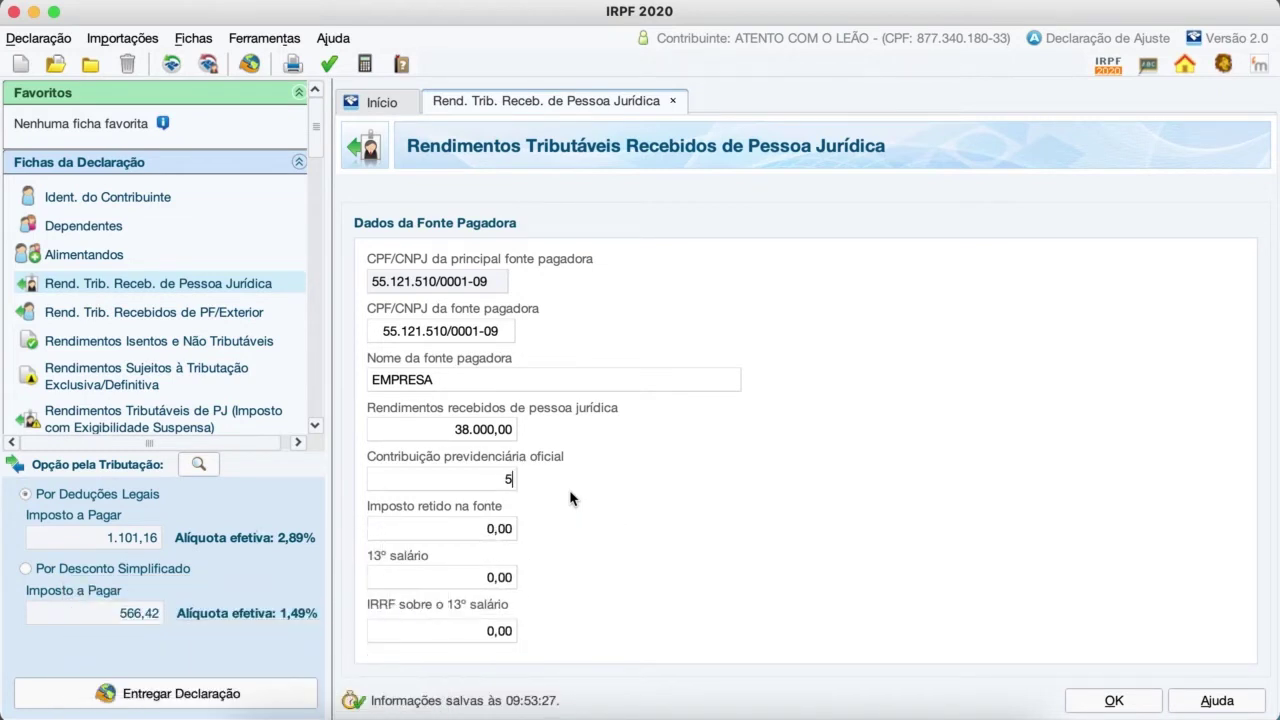
text(200)
text(21)
key(BackSpace)
key(BackSpace)
text(12)
key(BackSpace)
key(BackSpace)
text(21)
Step: Enter 6.200,96 as tax withheld at source, fixing the swapped cents
click(495, 529)
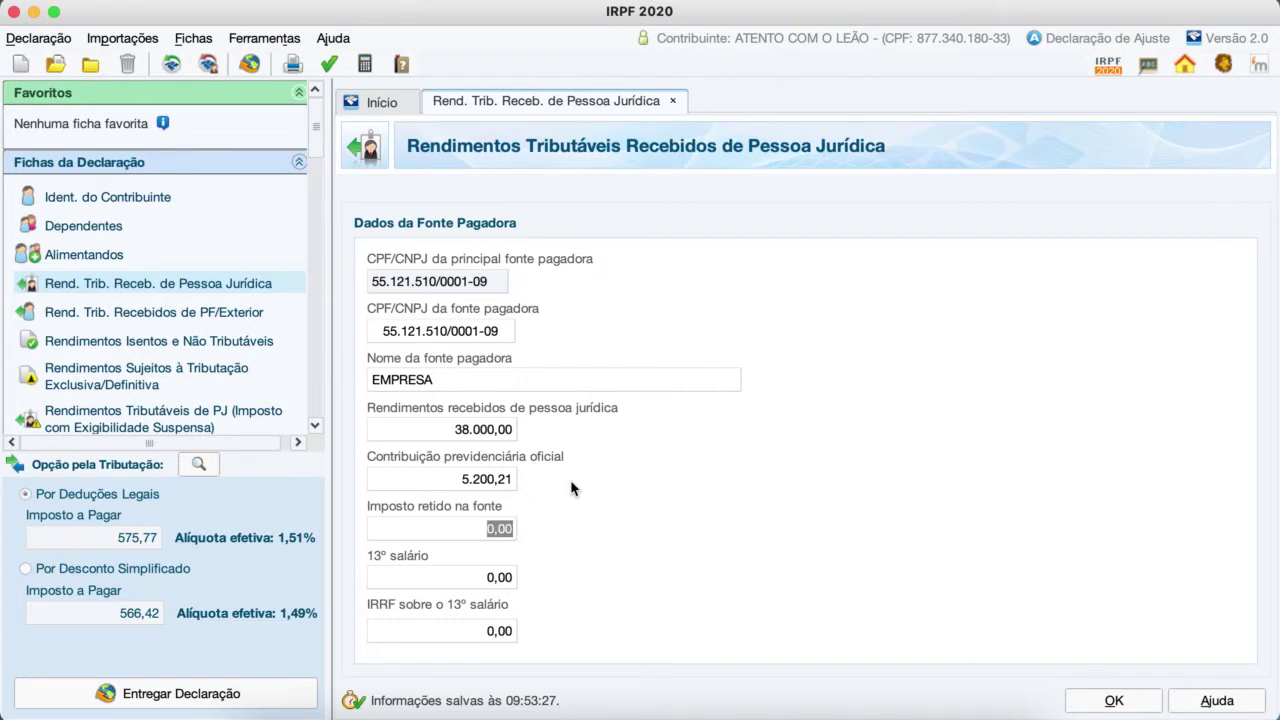
text(6)
text(200)
text(,)
text(69)
key(BackSpace)
key(BackSpace)
text(96)
Step: Enter a 13th salary of 3.800,00 and 120,00 of IRRF withheld on it
click(495, 578)
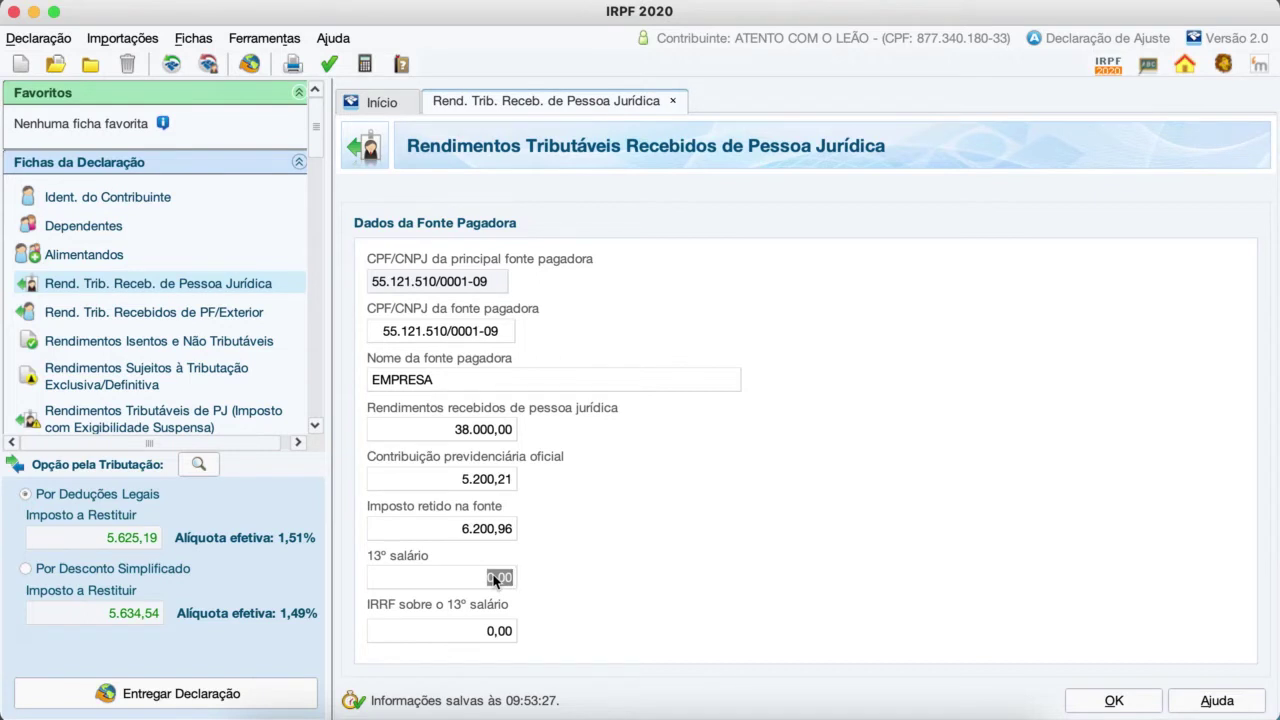
key(BackSpace)
text(3800)
click(471, 638)
text(120)
key(Tab)
Step: Glance at the PF/Exterior income sheet, then return to the legal-entity list showing EMPRESA
click(148, 316)
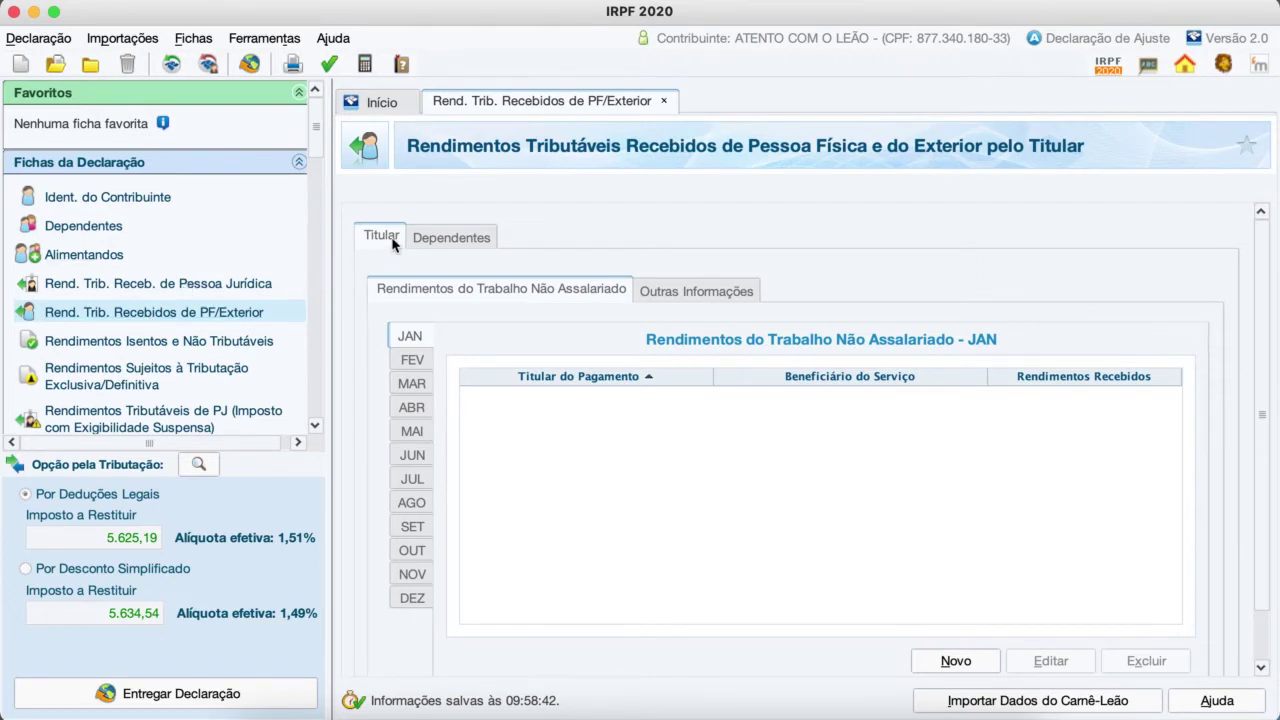
click(443, 240)
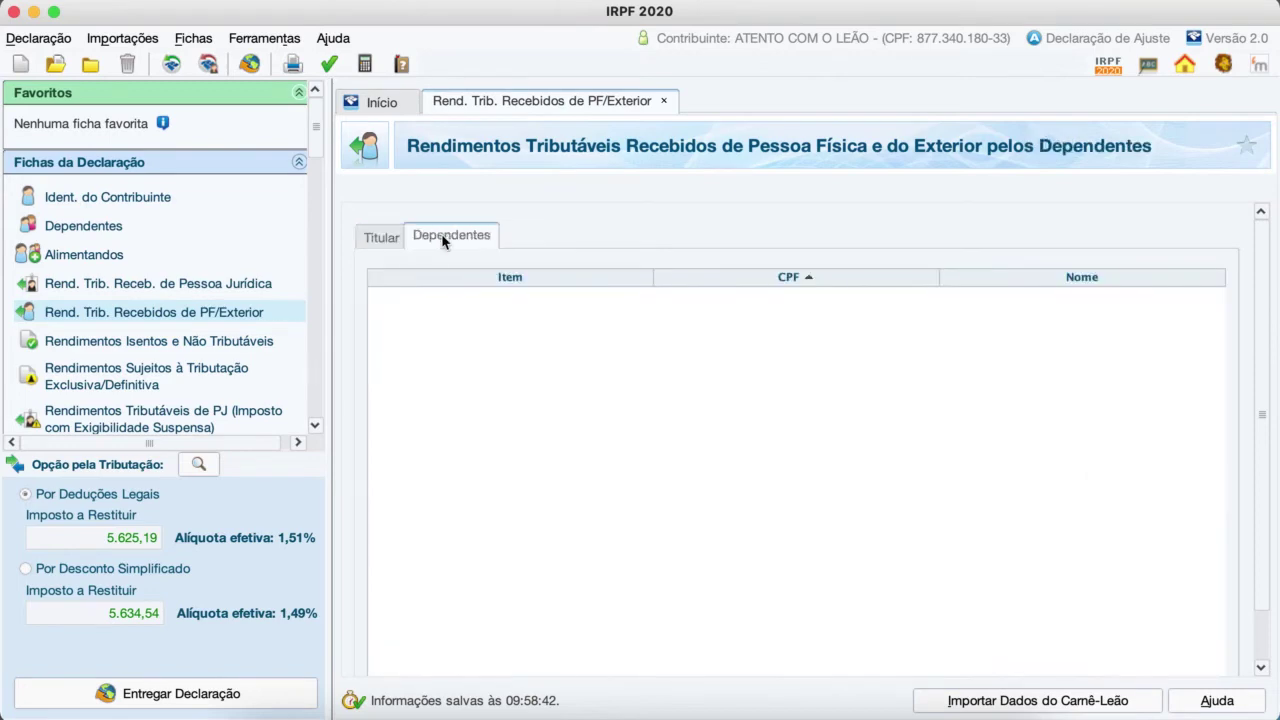
click(378, 240)
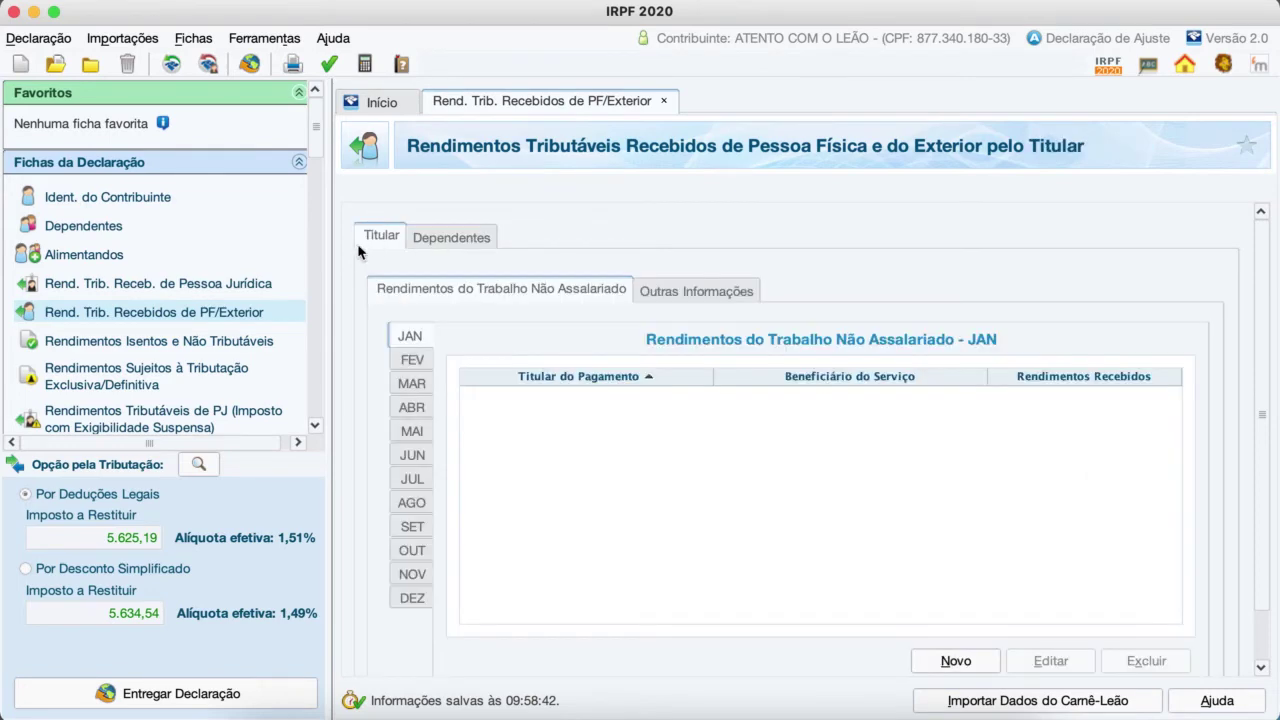
click(175, 285)
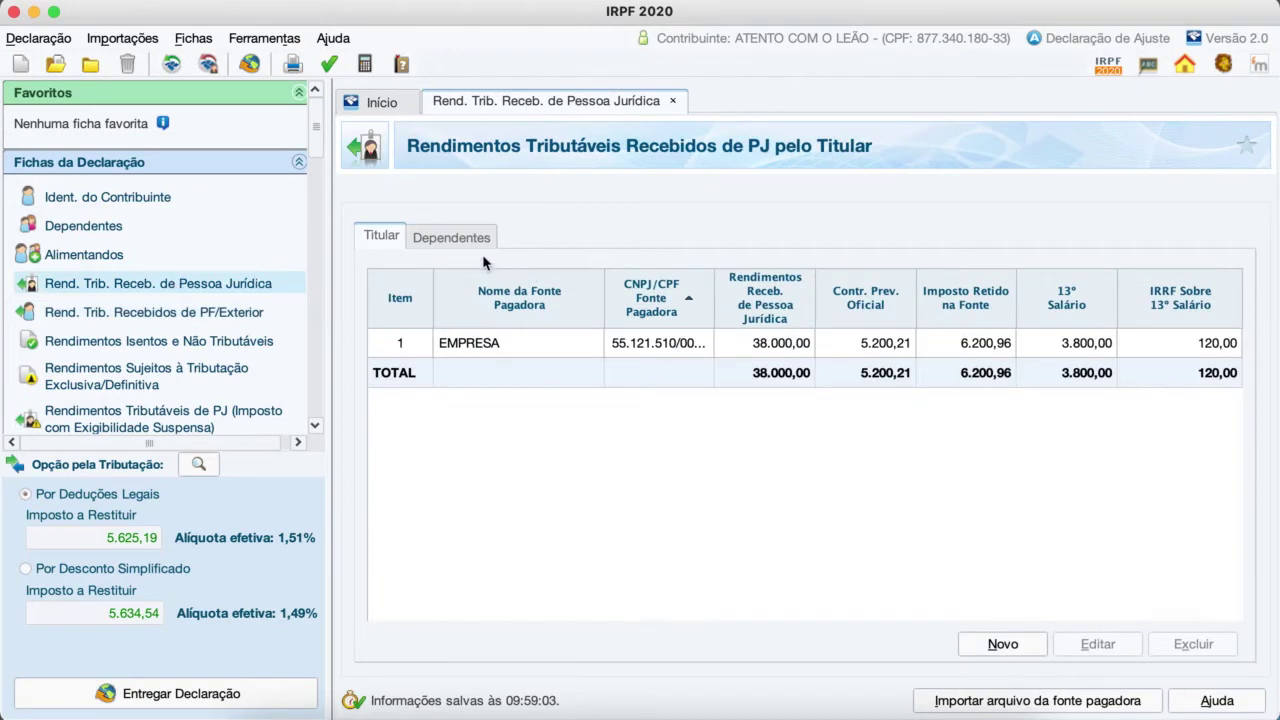
Step: Start a new legal-entity income entry for the declared dependent
click(451, 240)
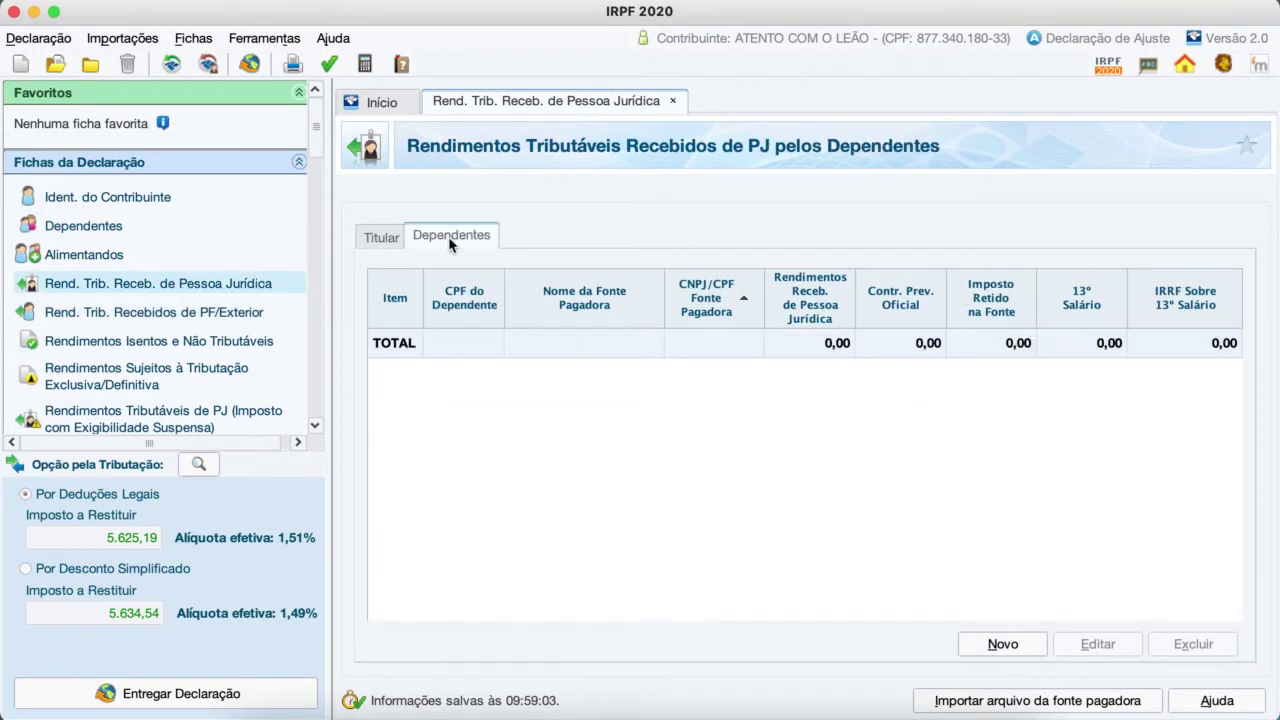
click(1003, 645)
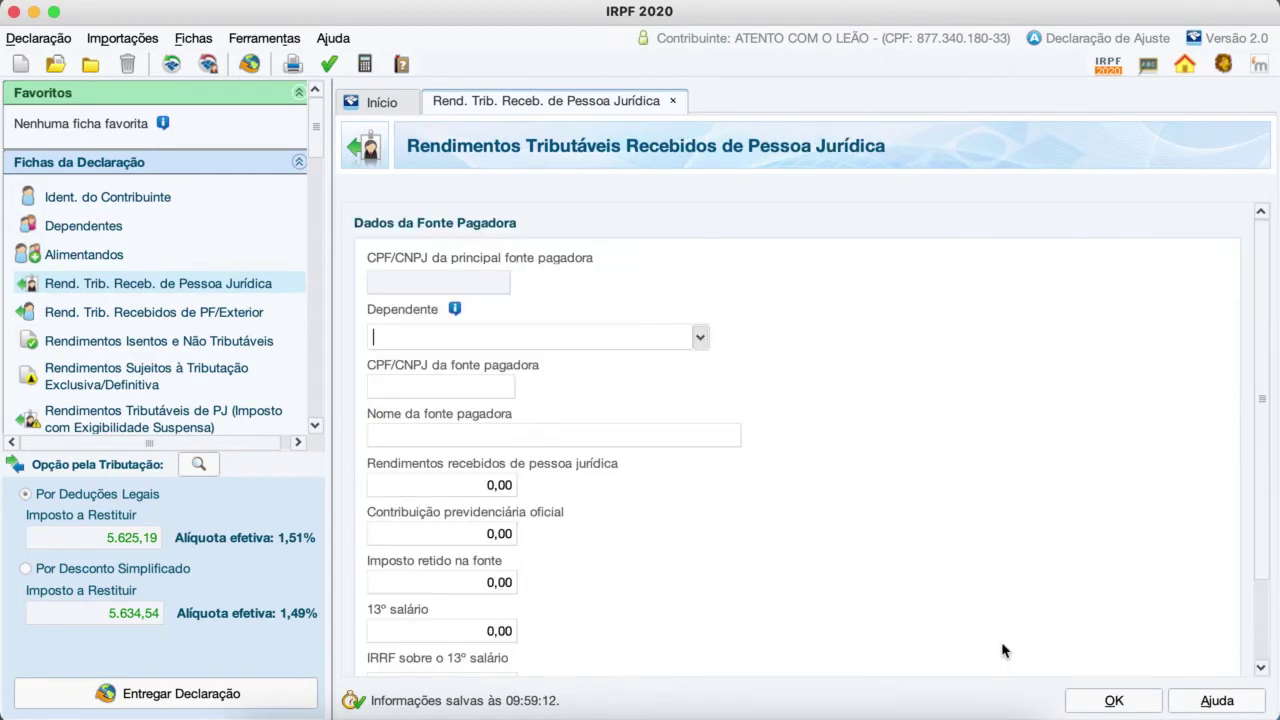
click(702, 340)
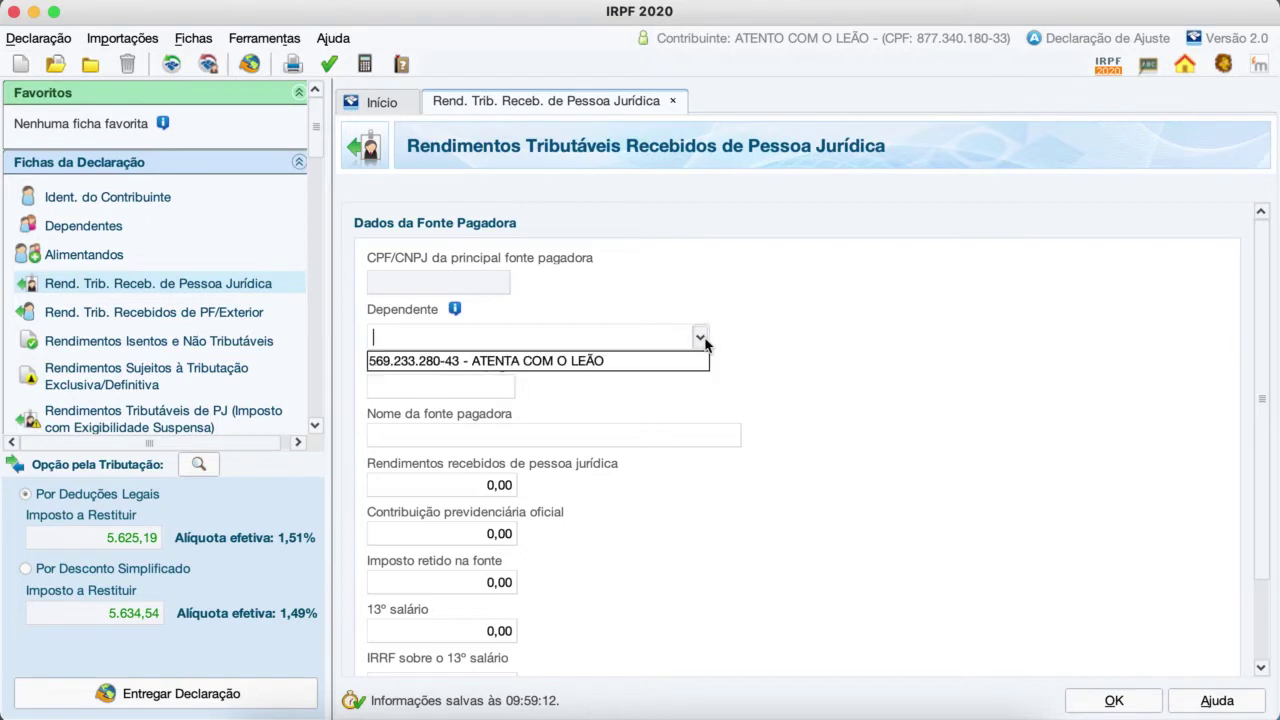
click(573, 362)
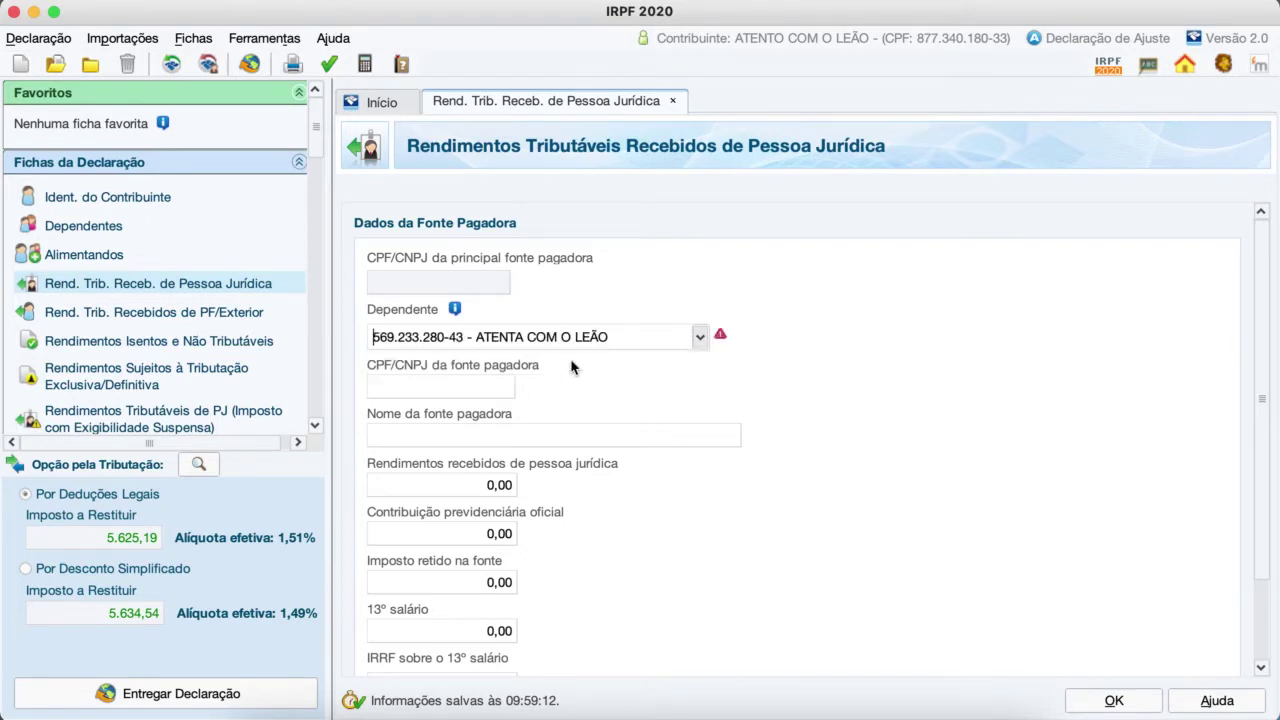
Step: Enter 12.000,00 income and 2.200,00 pension contribution, then open the PF/Exterior income sheet
click(475, 392)
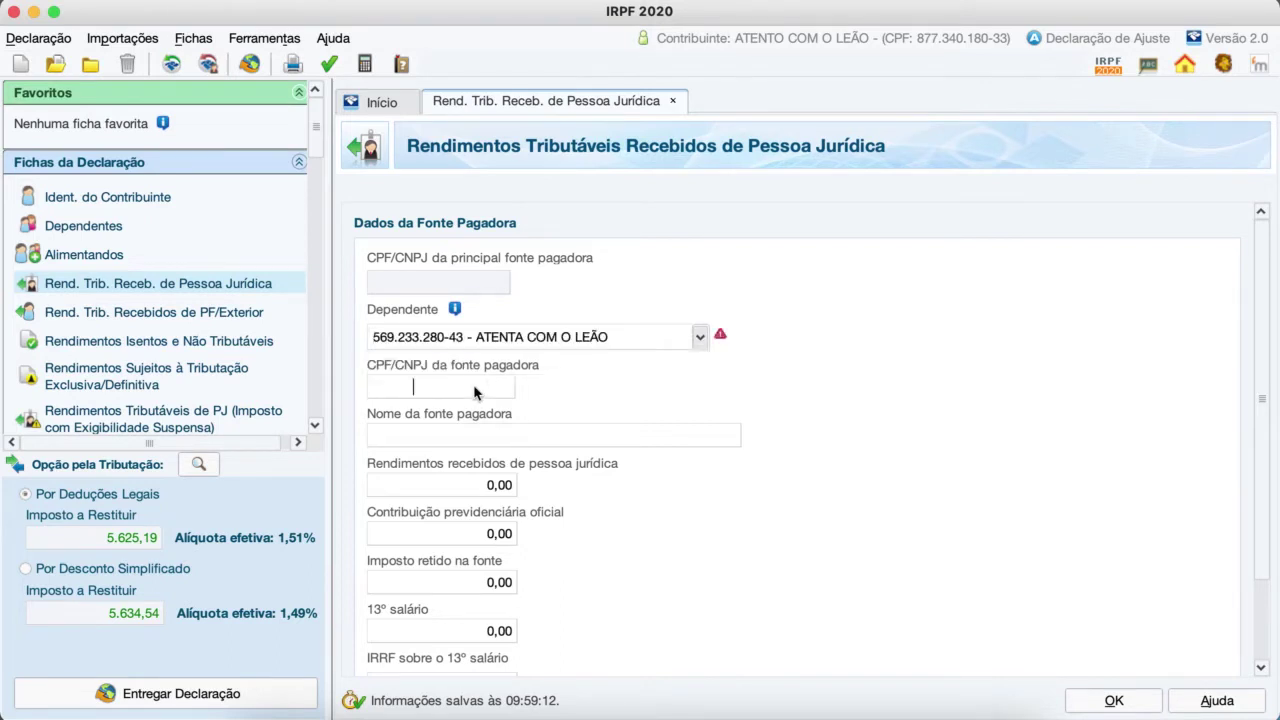
click(447, 442)
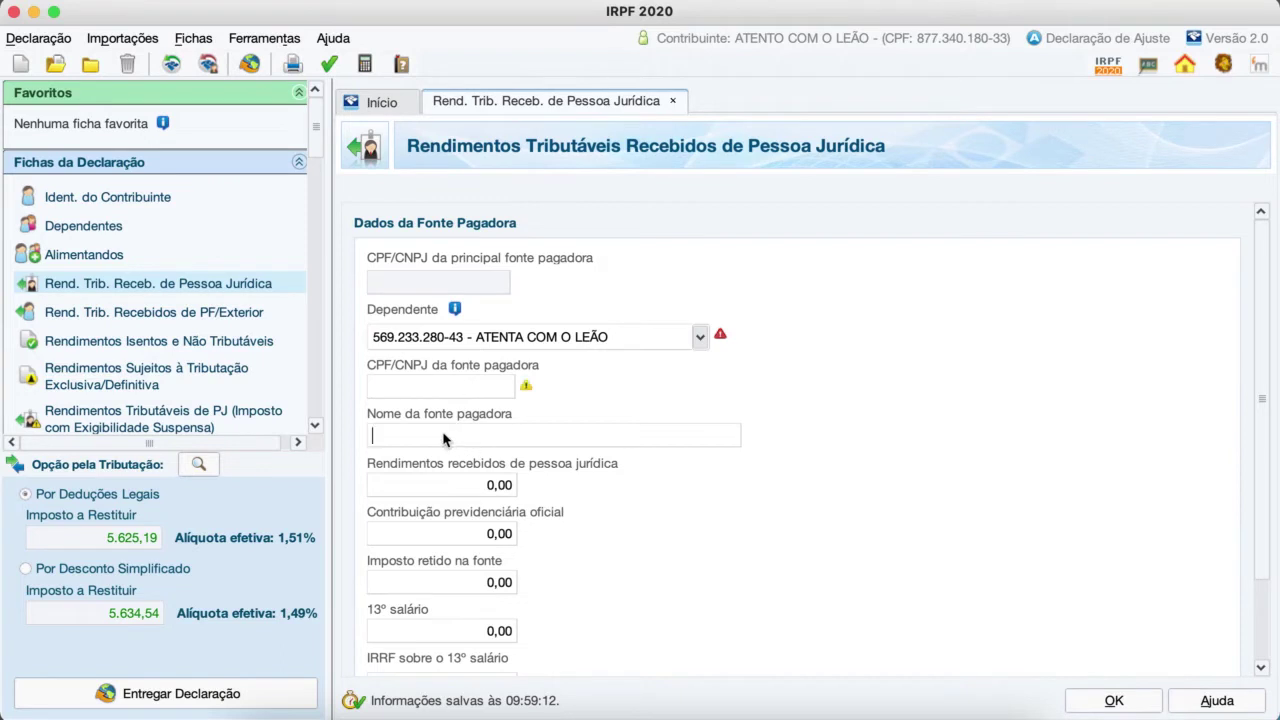
click(474, 490)
text(12000)
click(494, 538)
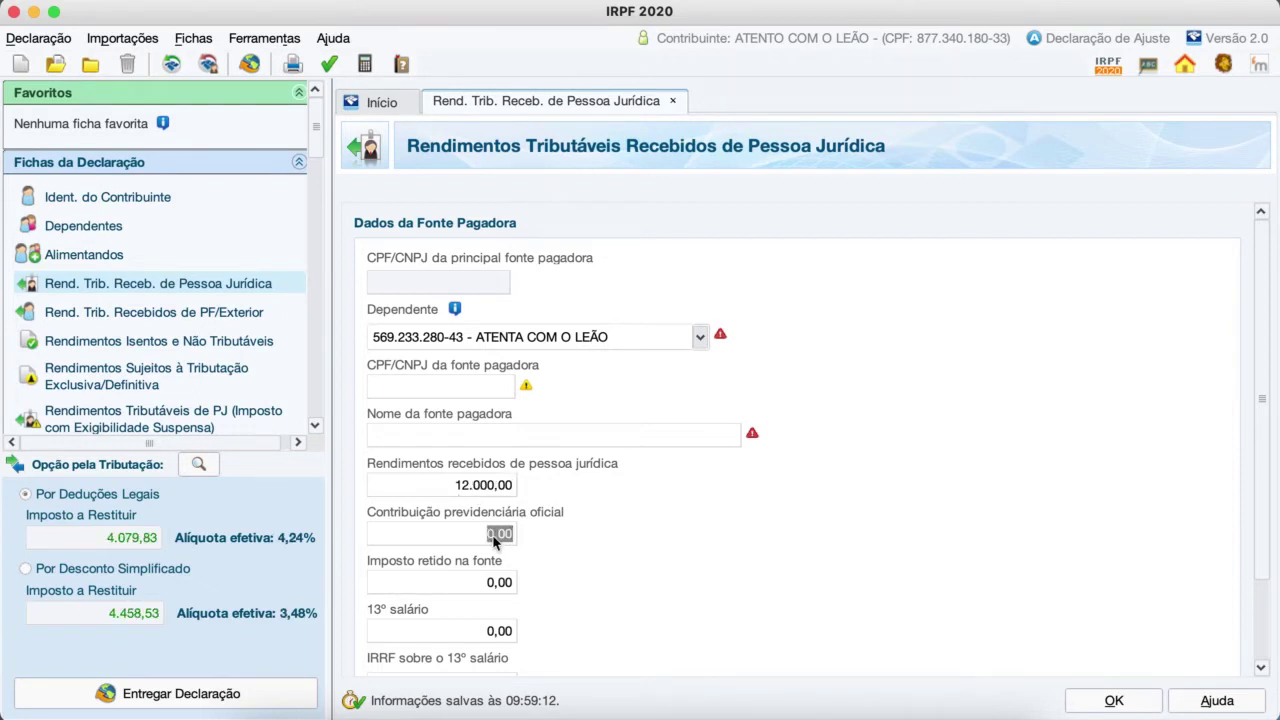
text(2200)
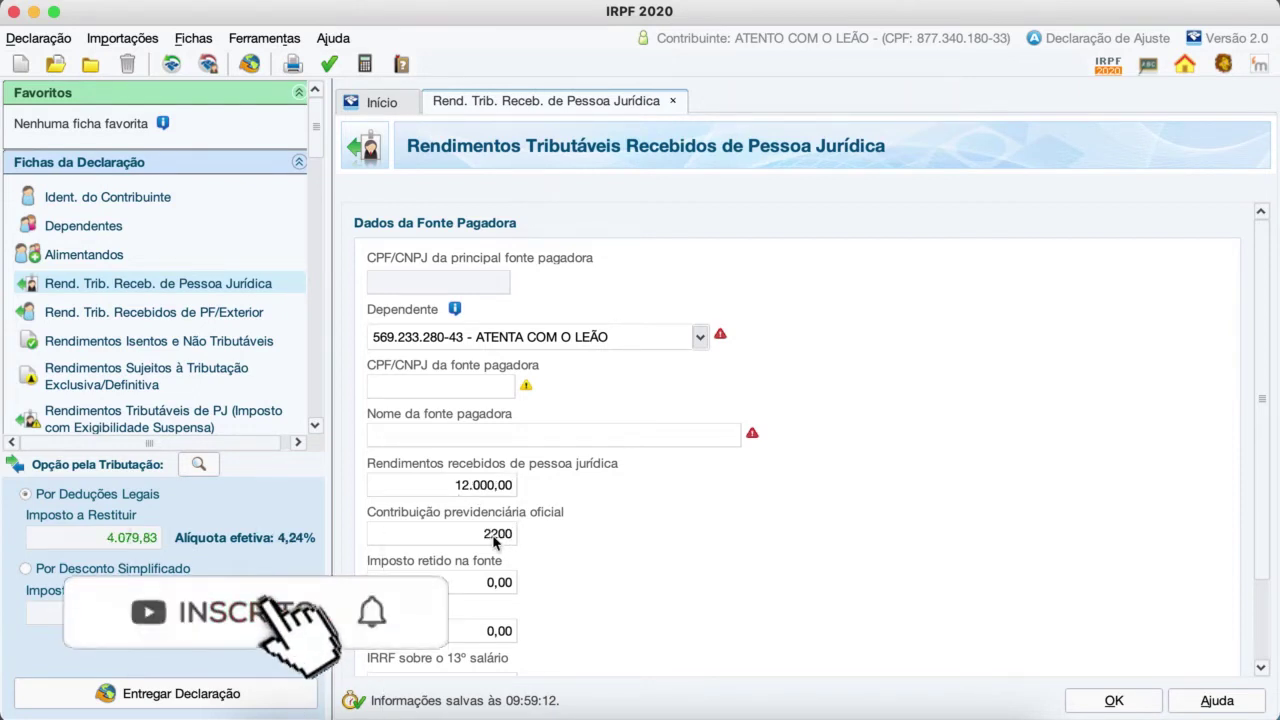
key(Tab)
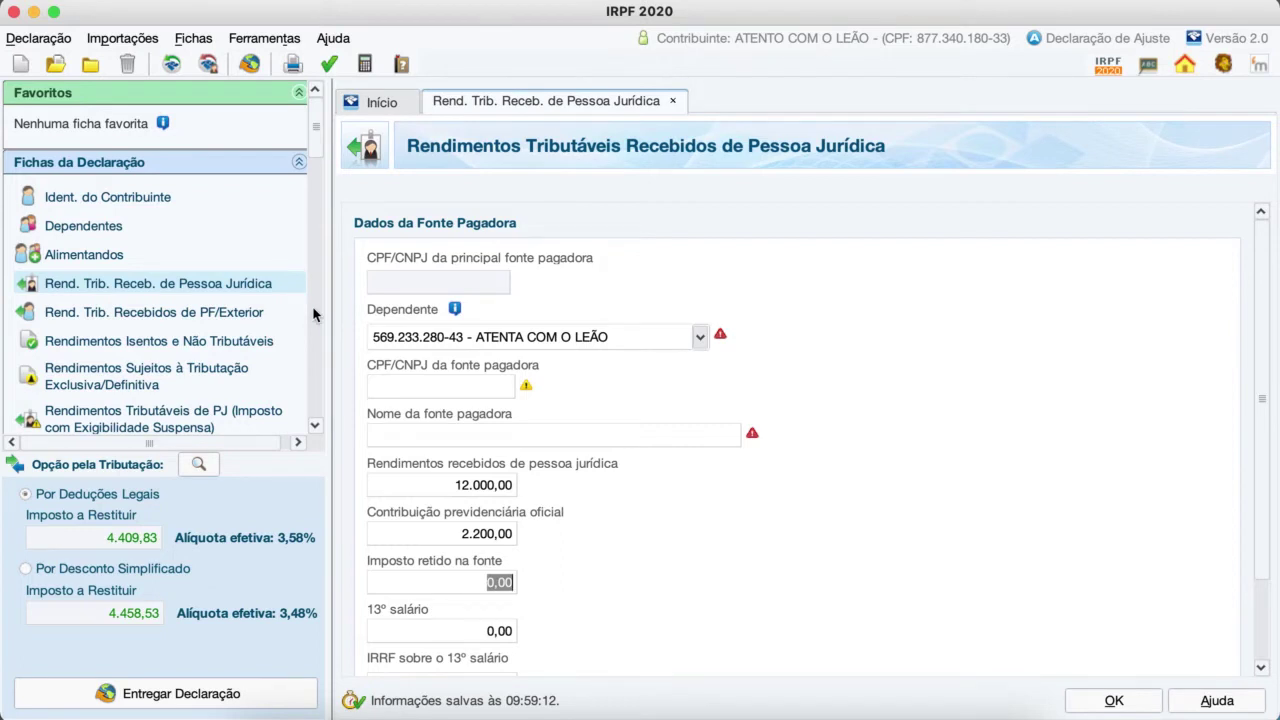
click(210, 313)
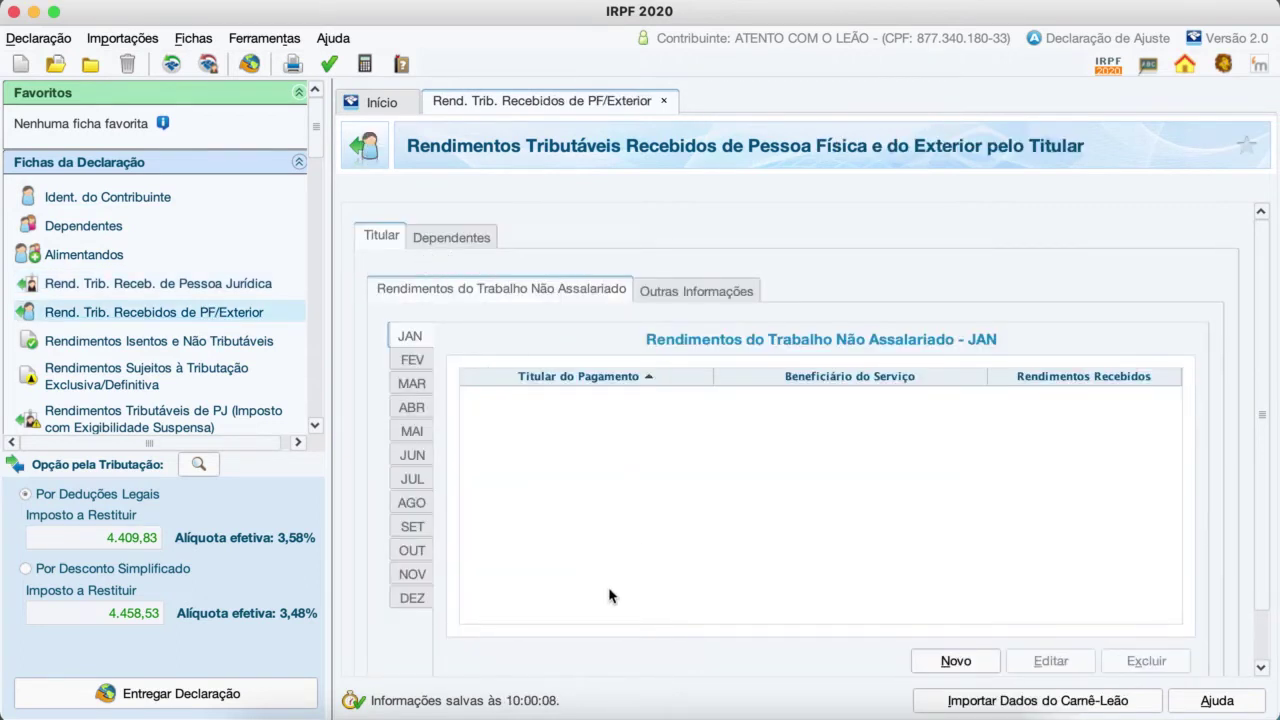
Step: Add a June income entry of 5.600,00, then go to the exempt-income section
click(416, 456)
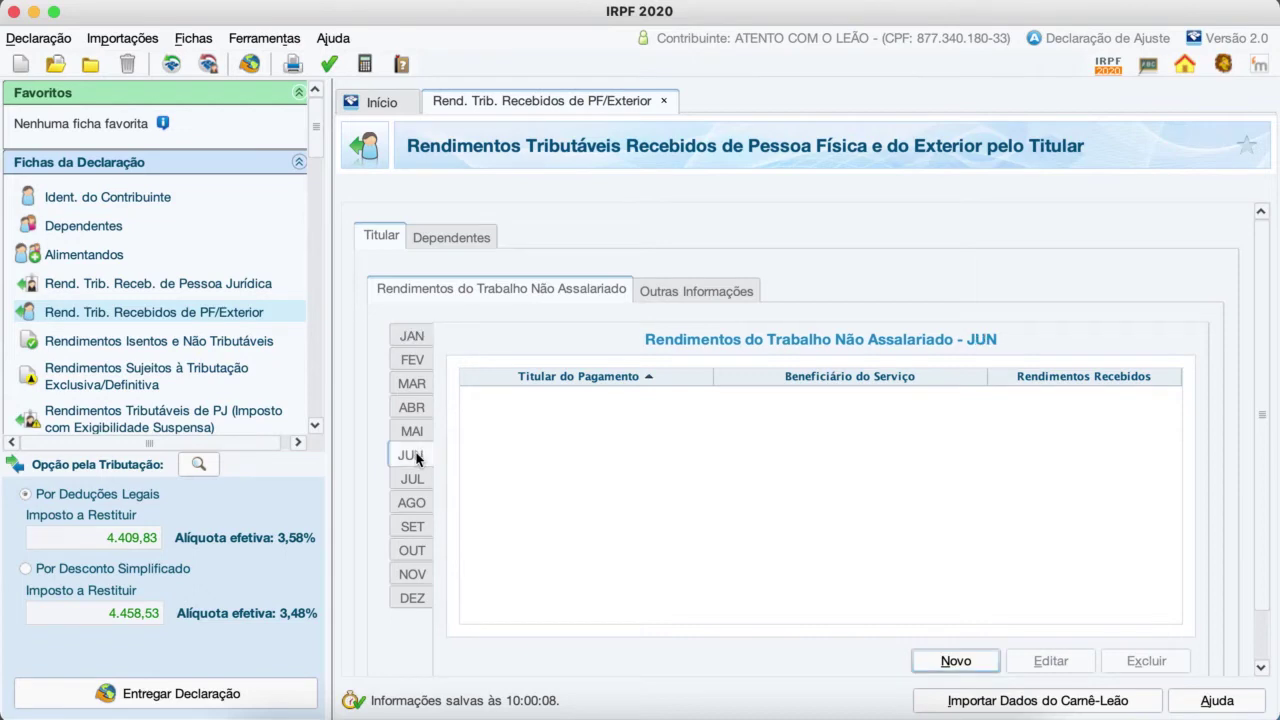
click(956, 662)
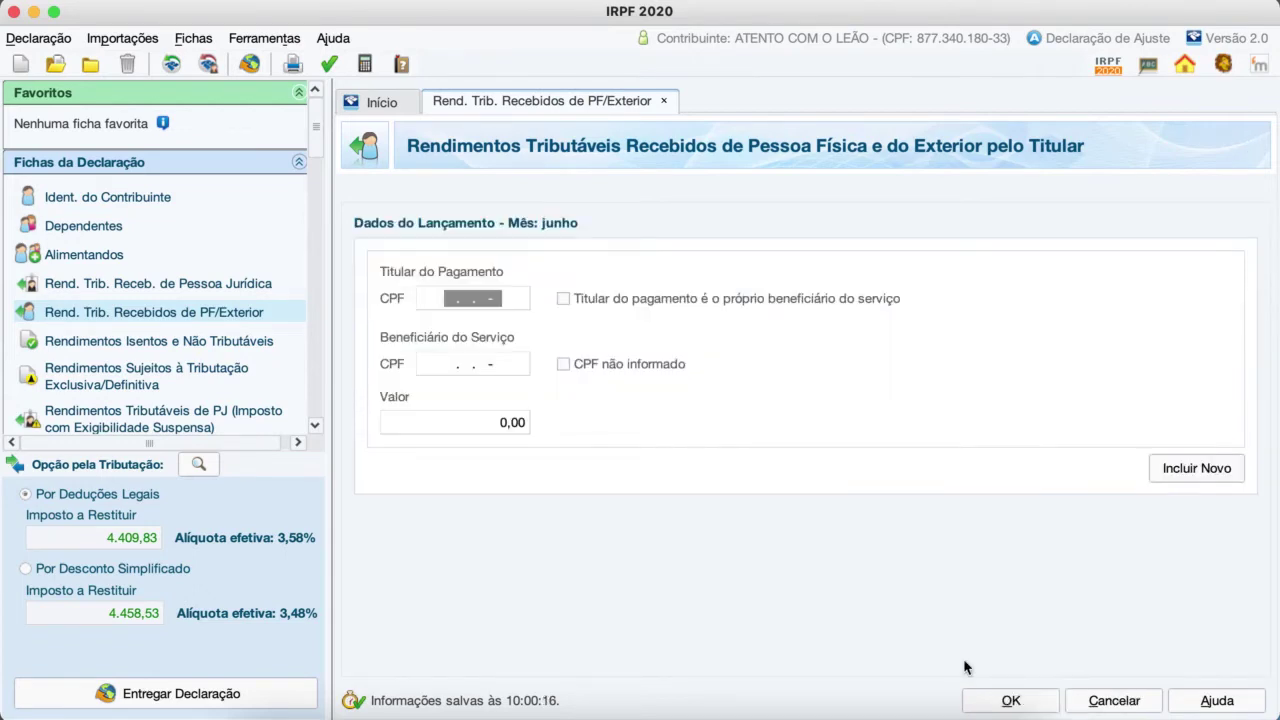
click(490, 435)
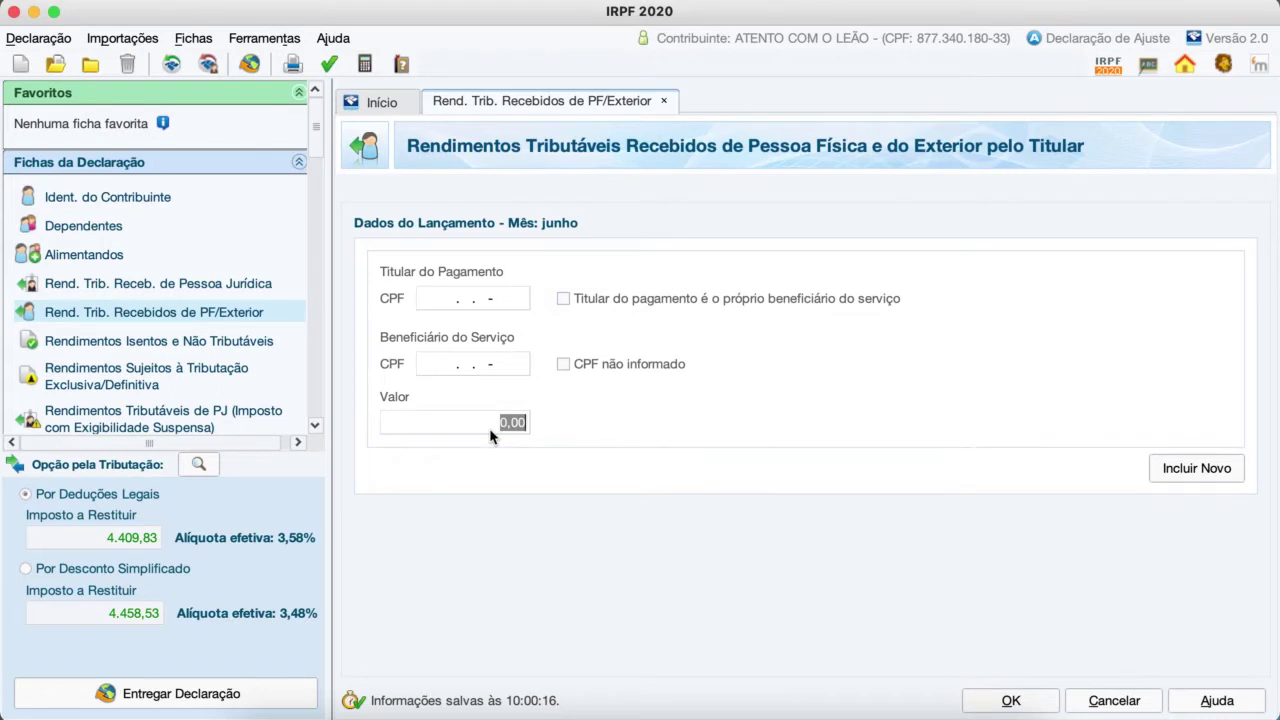
text(56000)
key(BackSpace)
key(Tab)
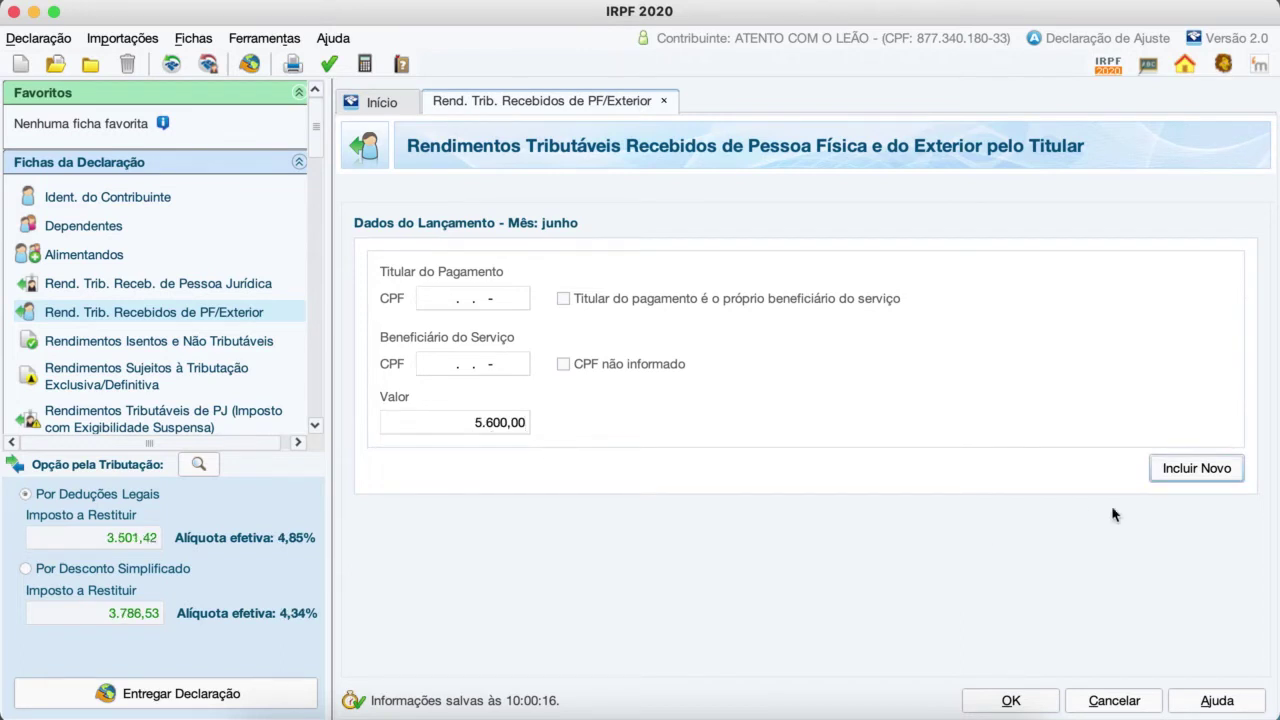
click(1183, 479)
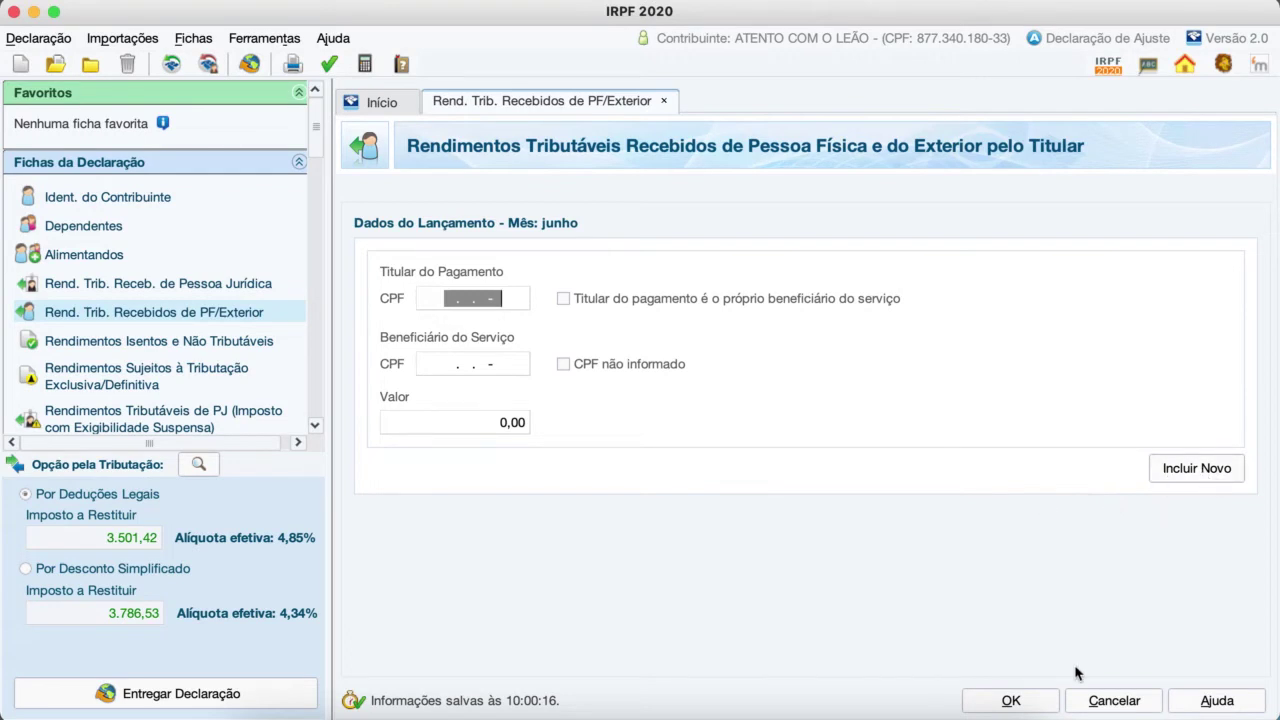
click(992, 702)
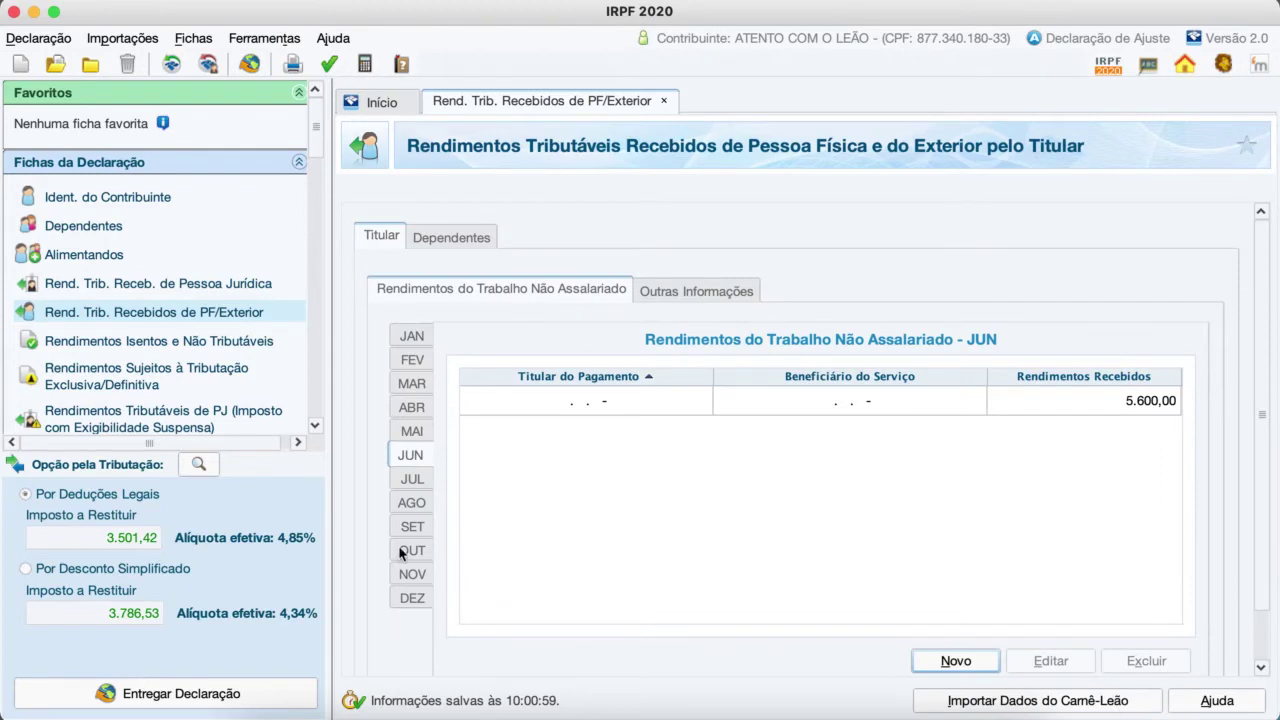
click(143, 343)
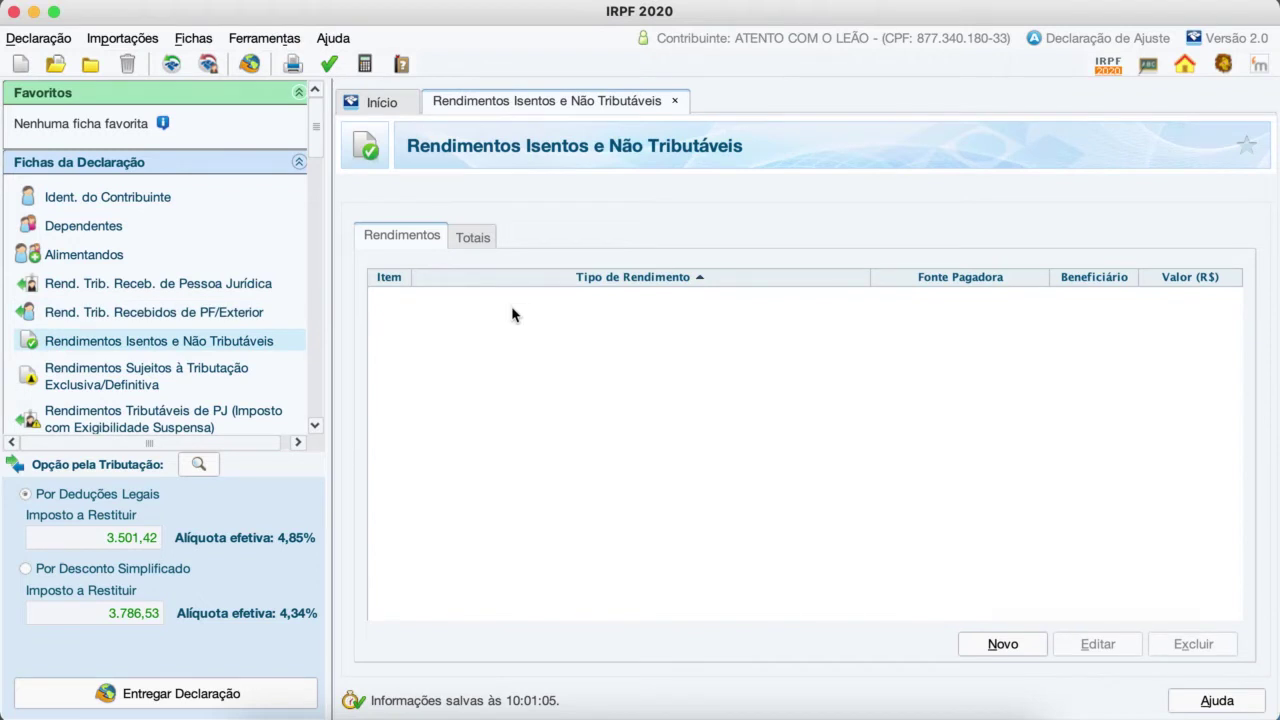
Step: Create a new exempt-income entry of type 12, savings account and LCA/LCI/CRA/CRI earnings
click(1010, 646)
click(1200, 262)
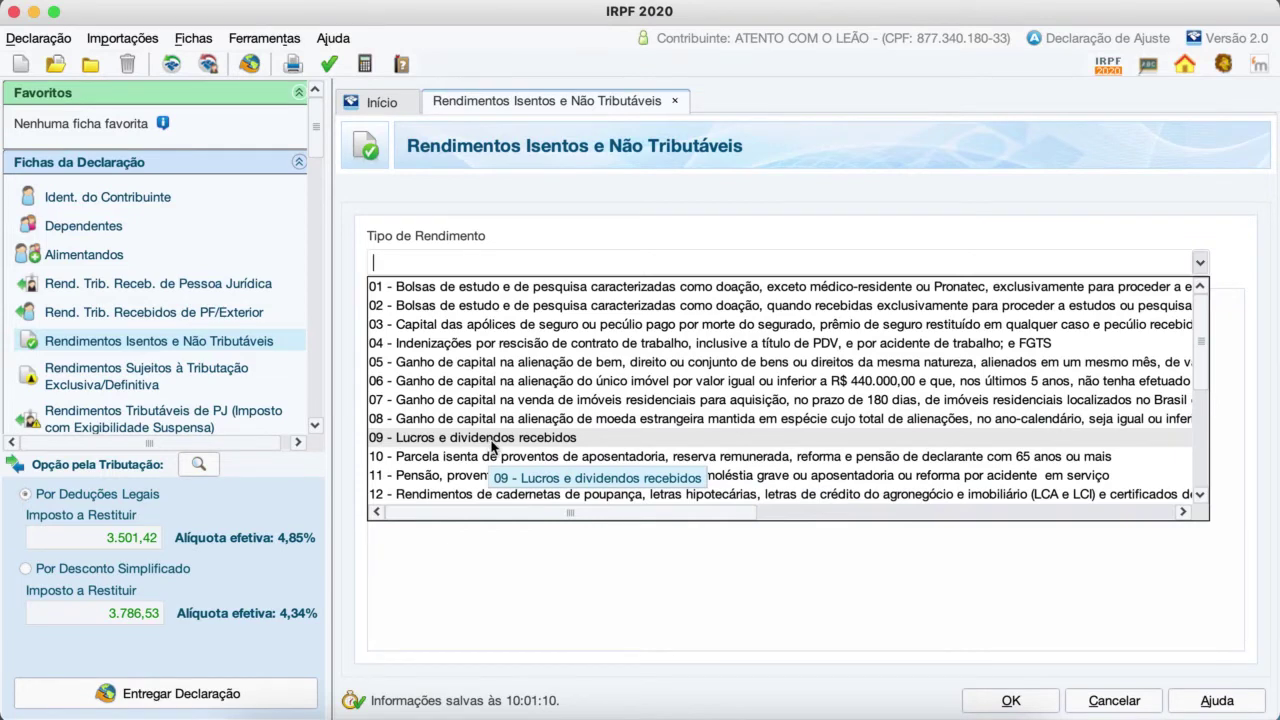
scroll(491, 446, down, 3)
scroll(491, 446, up, 2)
scroll(491, 446, down, 1)
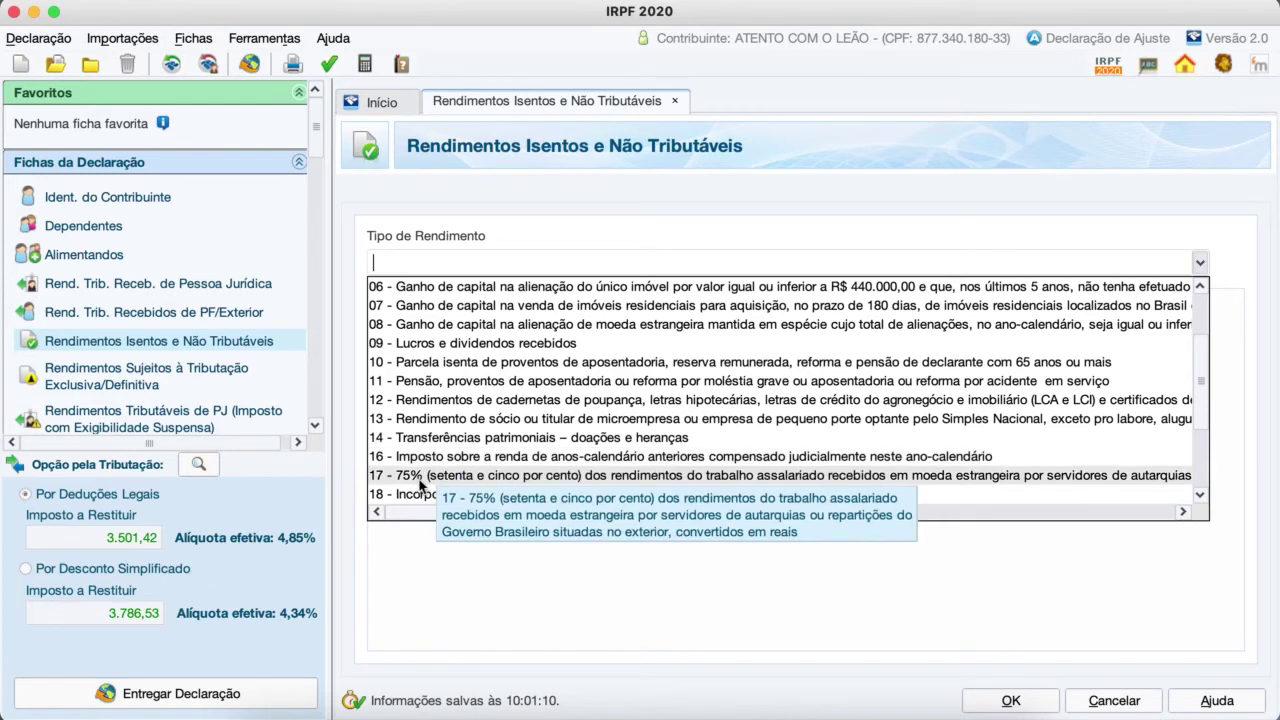
click(1200, 497)
click(1200, 497)
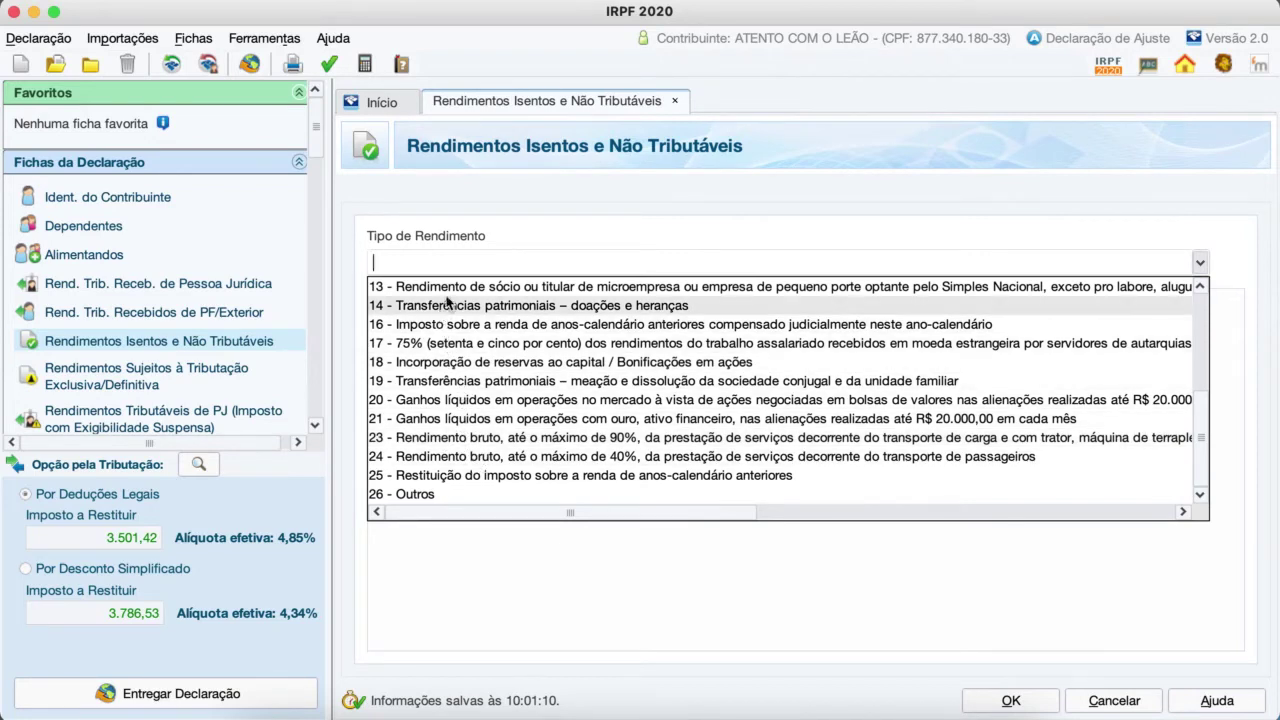
scroll(450, 302, up, 3)
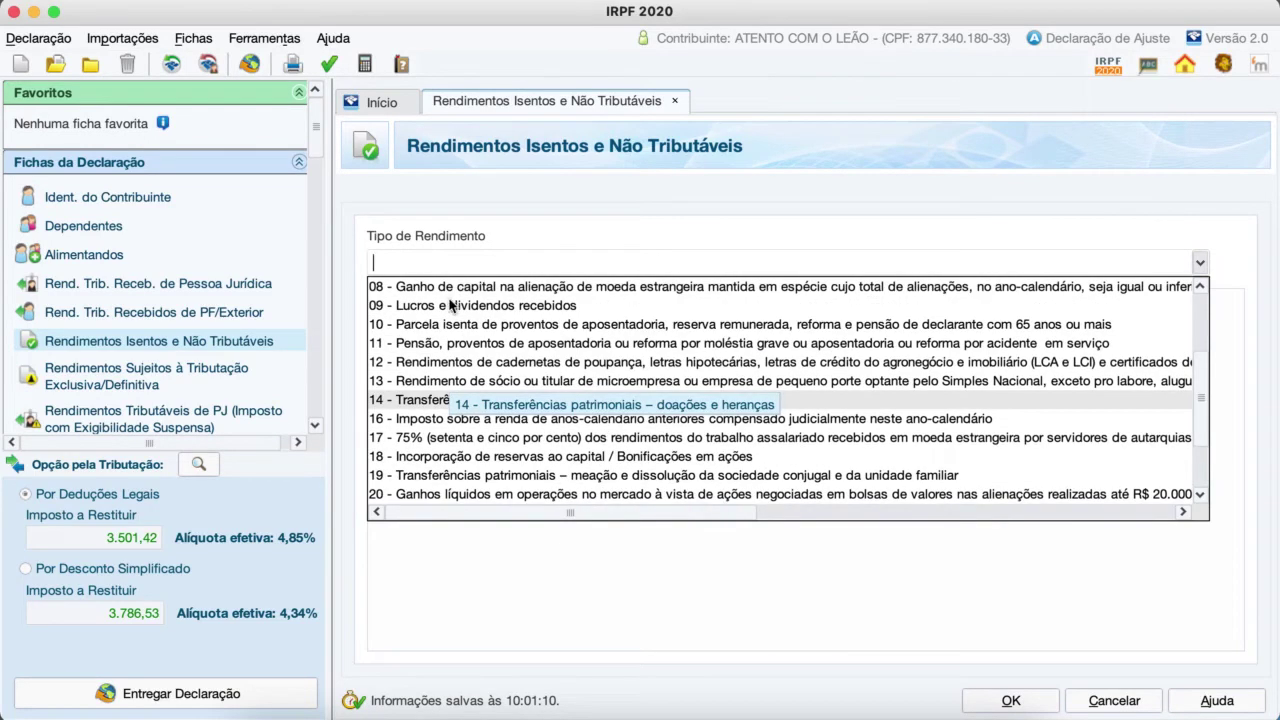
click(452, 364)
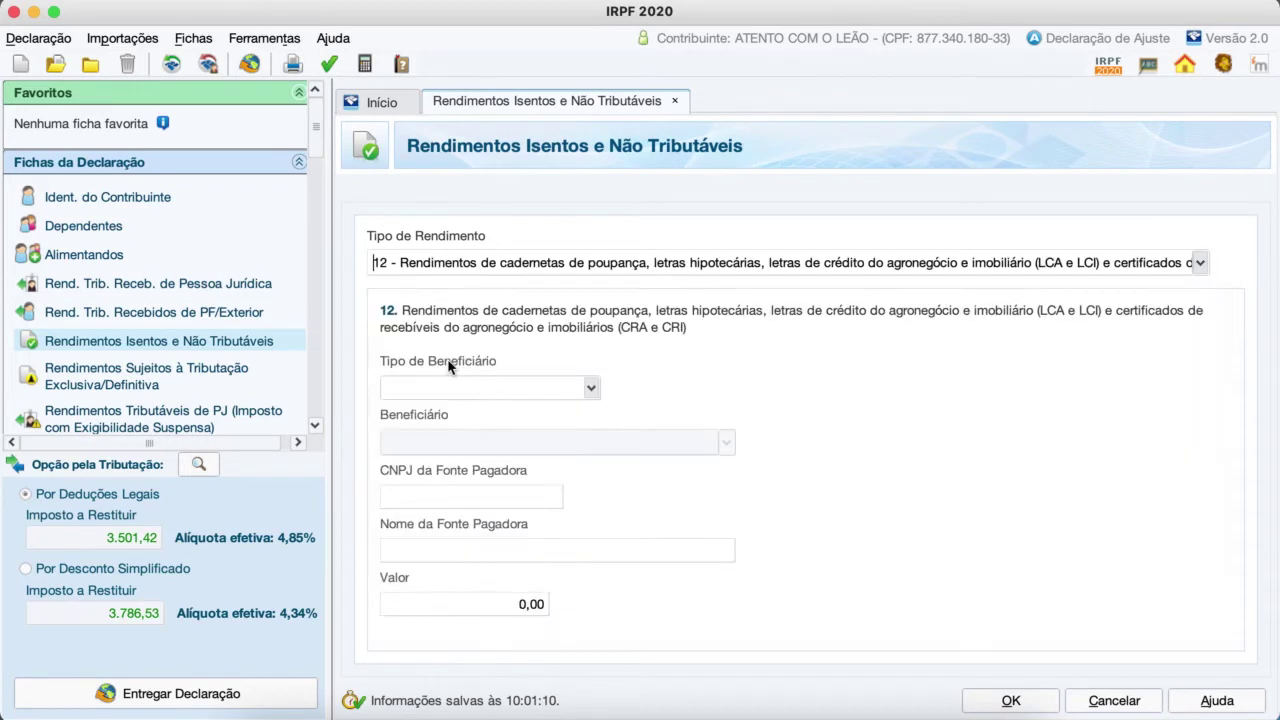
Step: Set the beneficiary to Titular, enter a value of 90,00, and save the entry
click(592, 389)
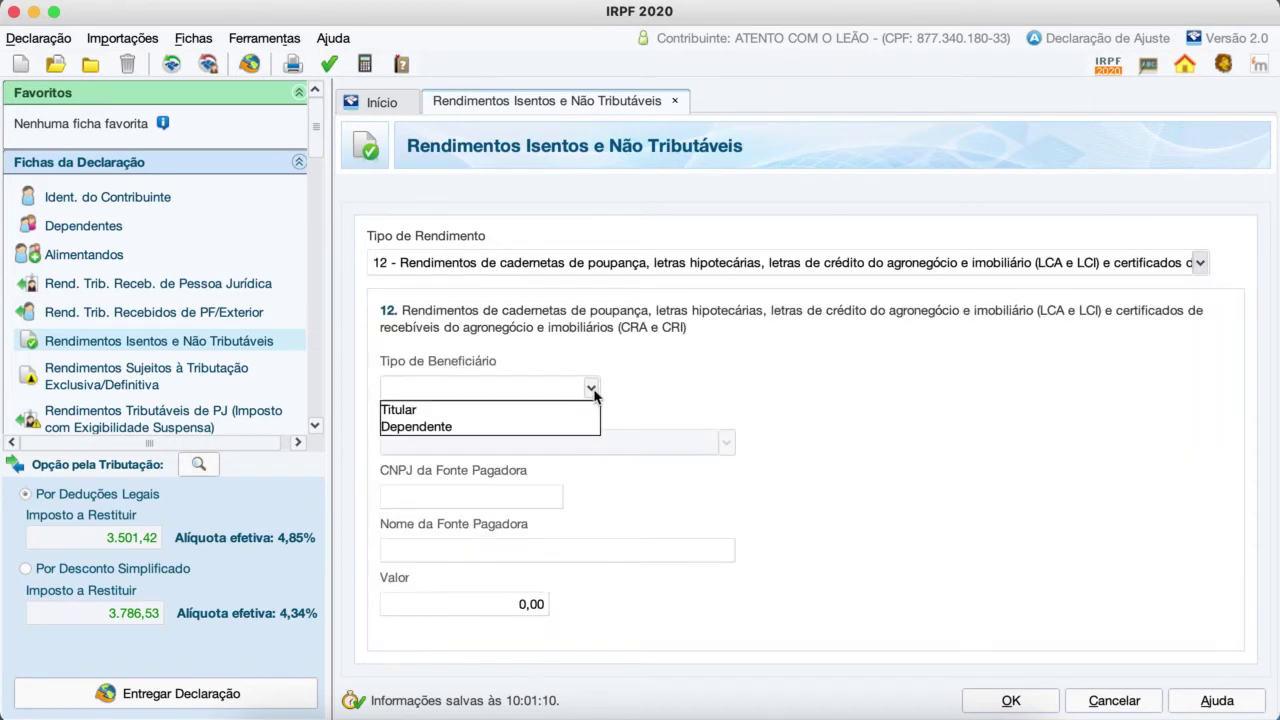
click(524, 413)
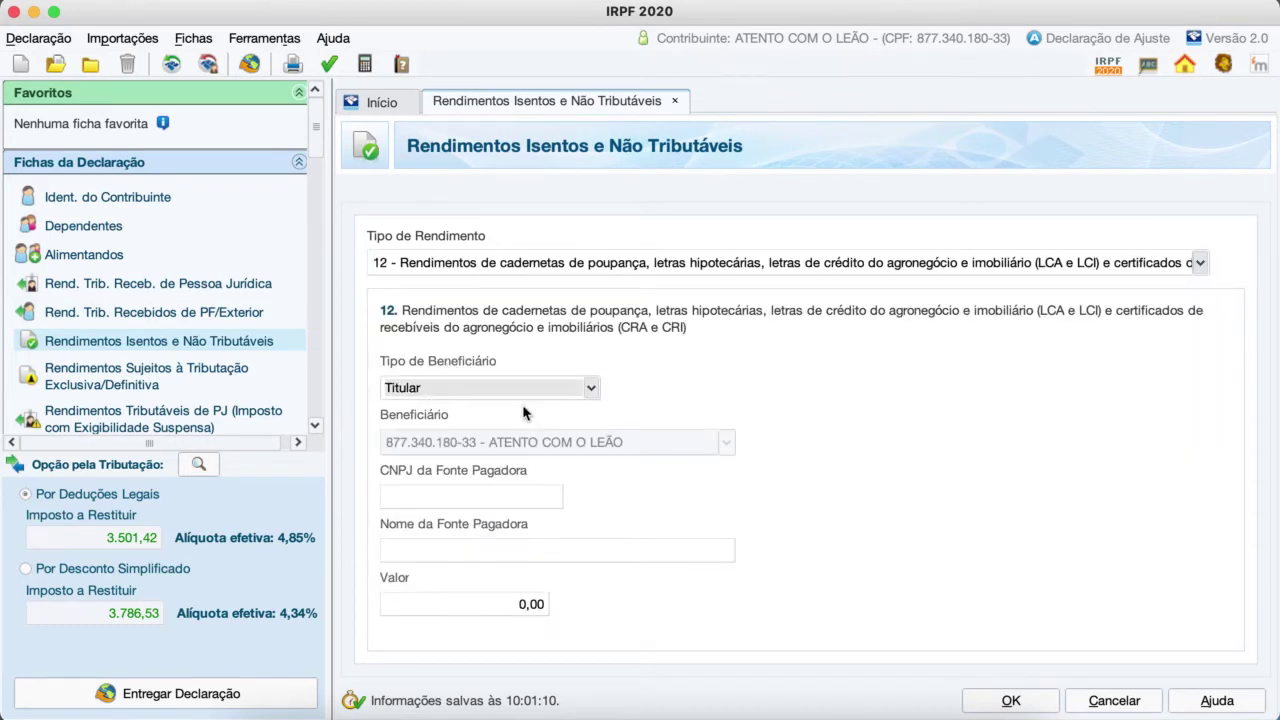
click(463, 552)
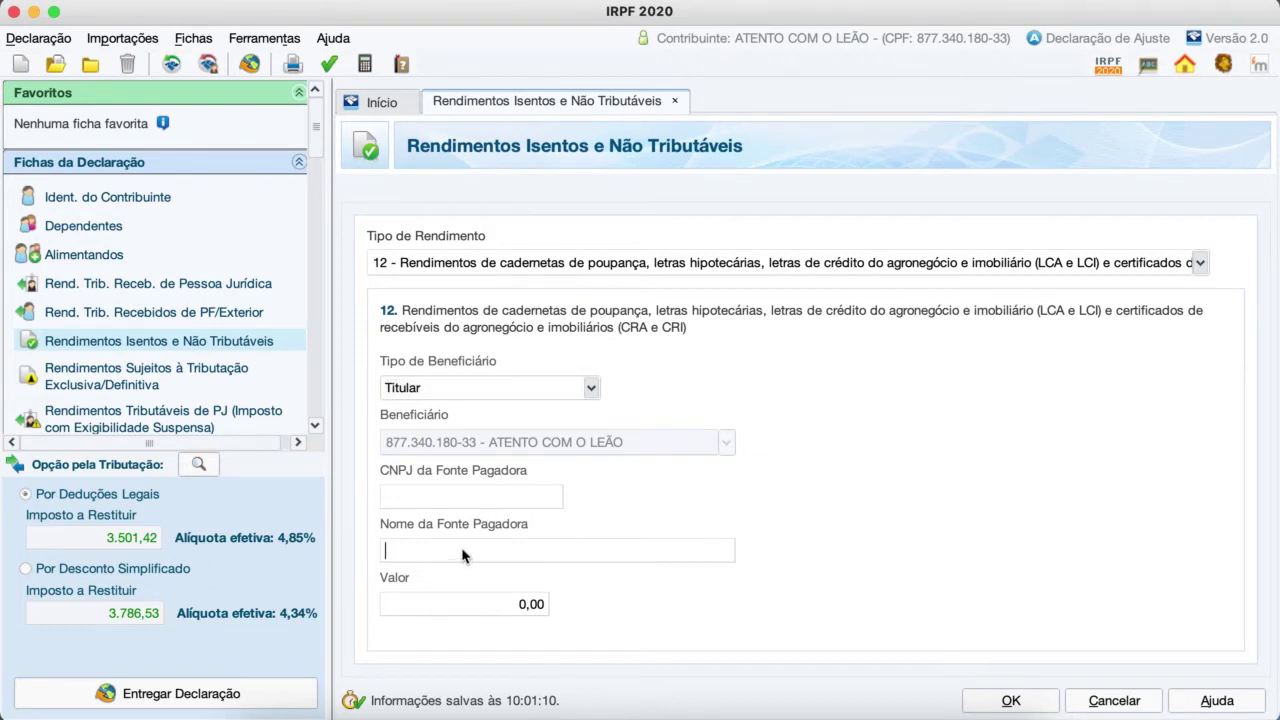
text(80)
key(BackSpace)
key(BackSpace)
click(505, 612)
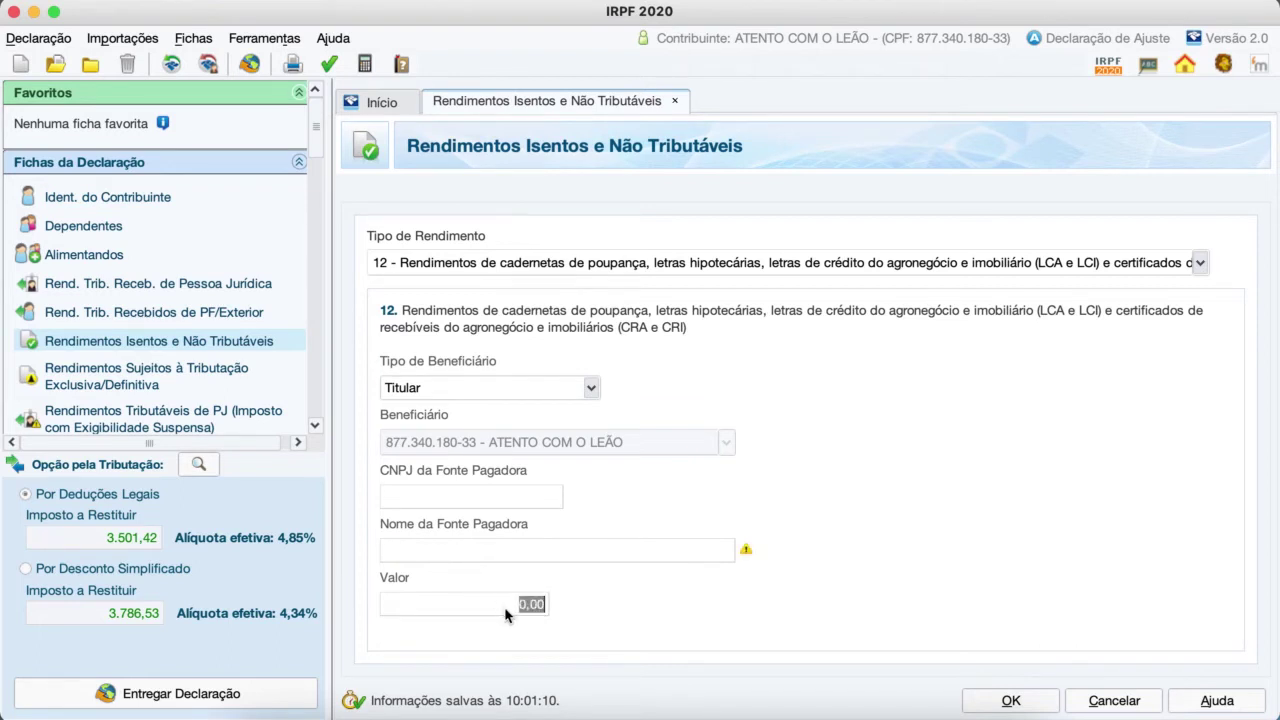
text(90)
key(Tab)
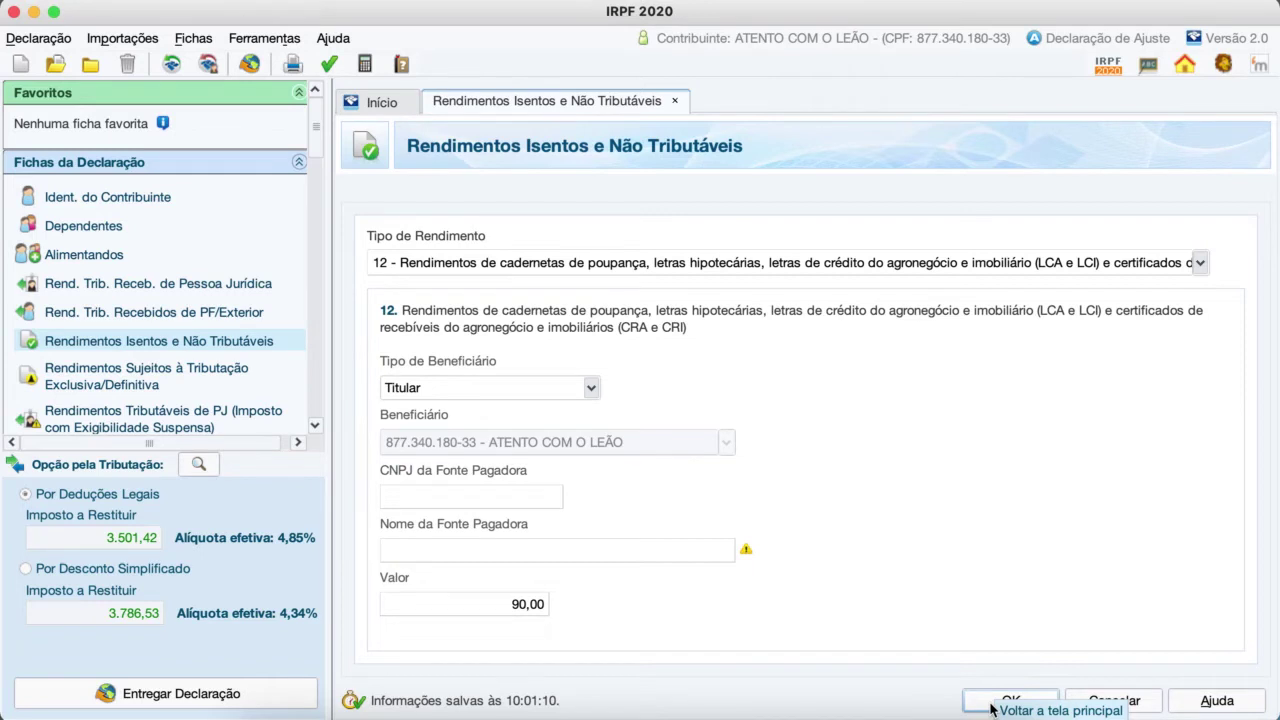
click(990, 704)
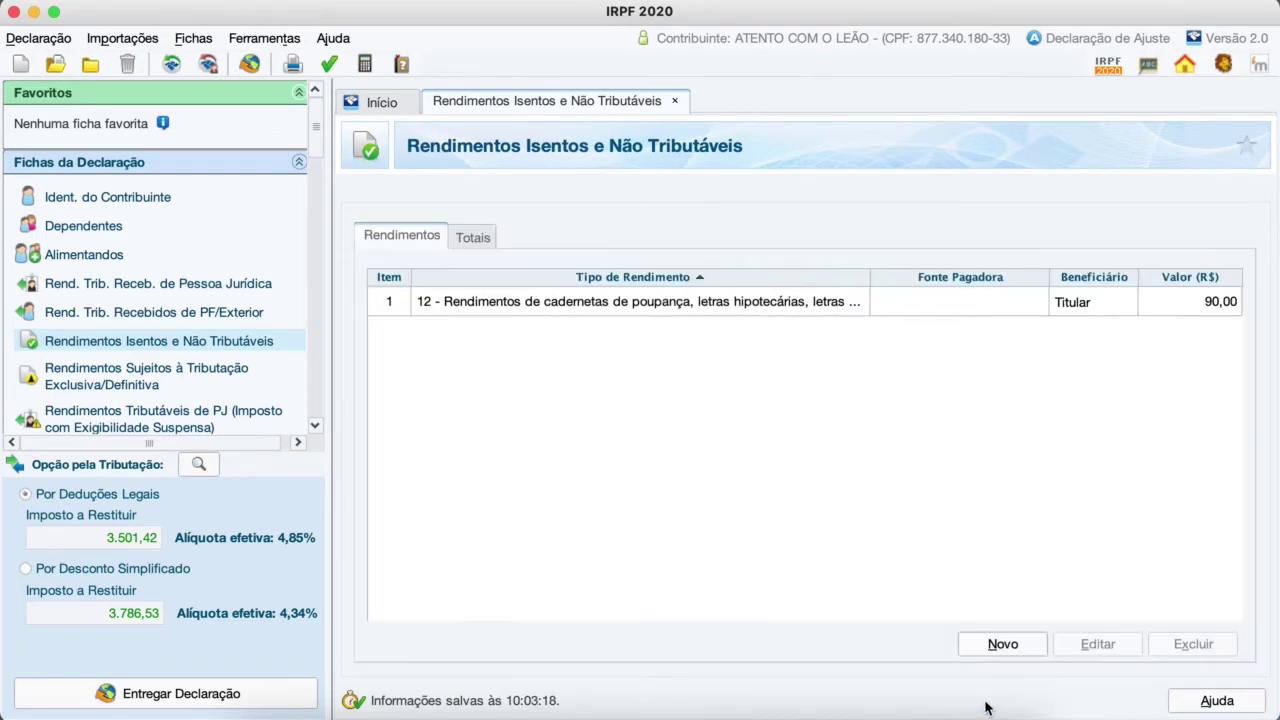
Step: Add an exclusive-taxation entry of type 11, Participação nos lucros ou resultados, worth 800,00
click(174, 376)
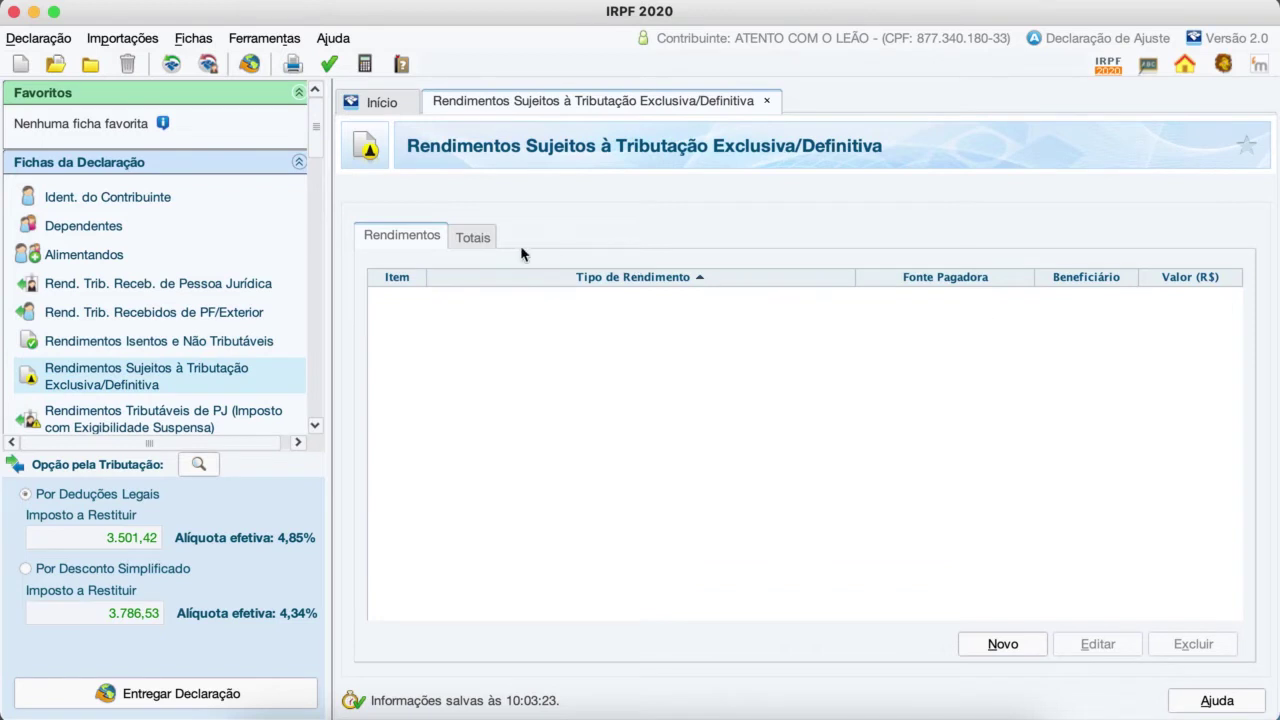
click(1003, 643)
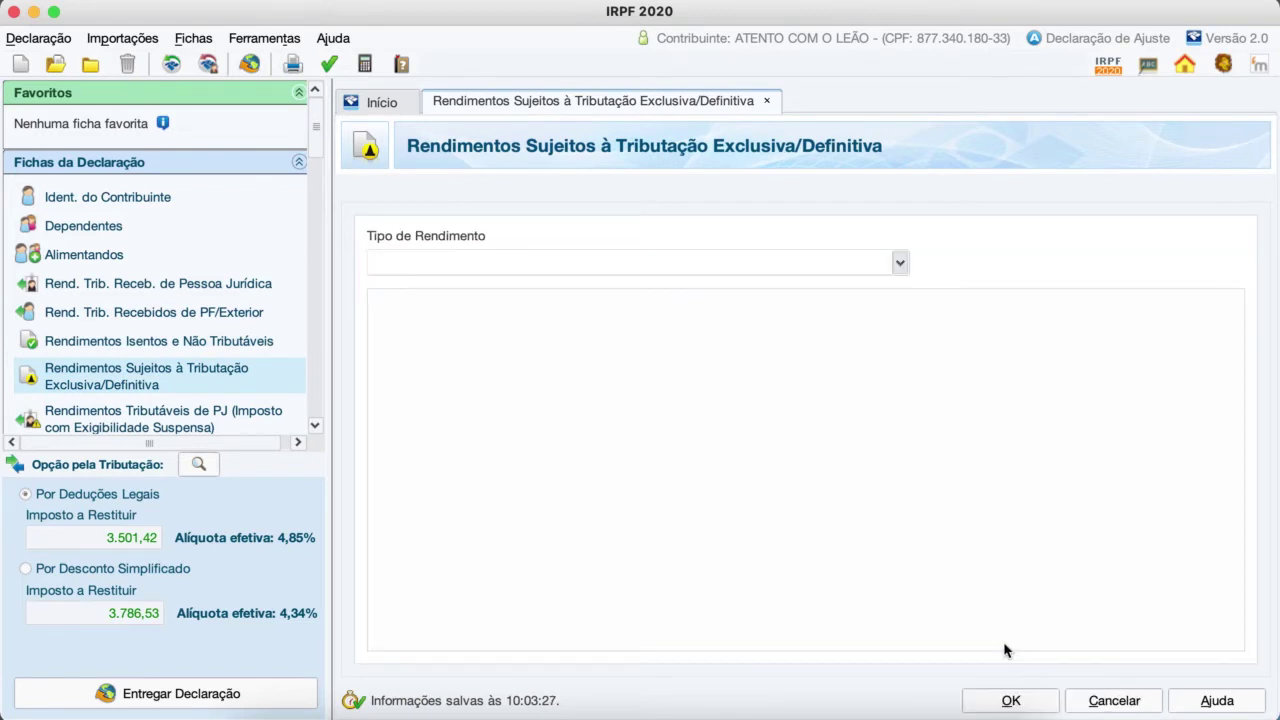
click(898, 263)
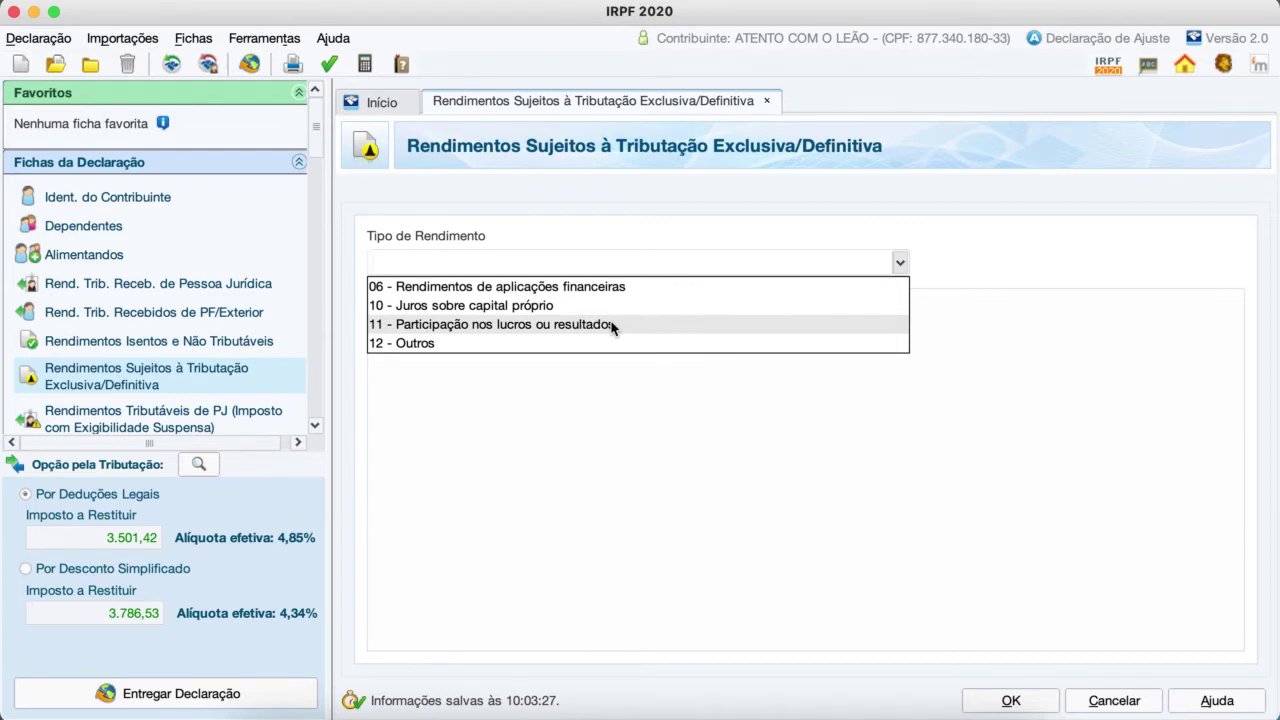
click(612, 326)
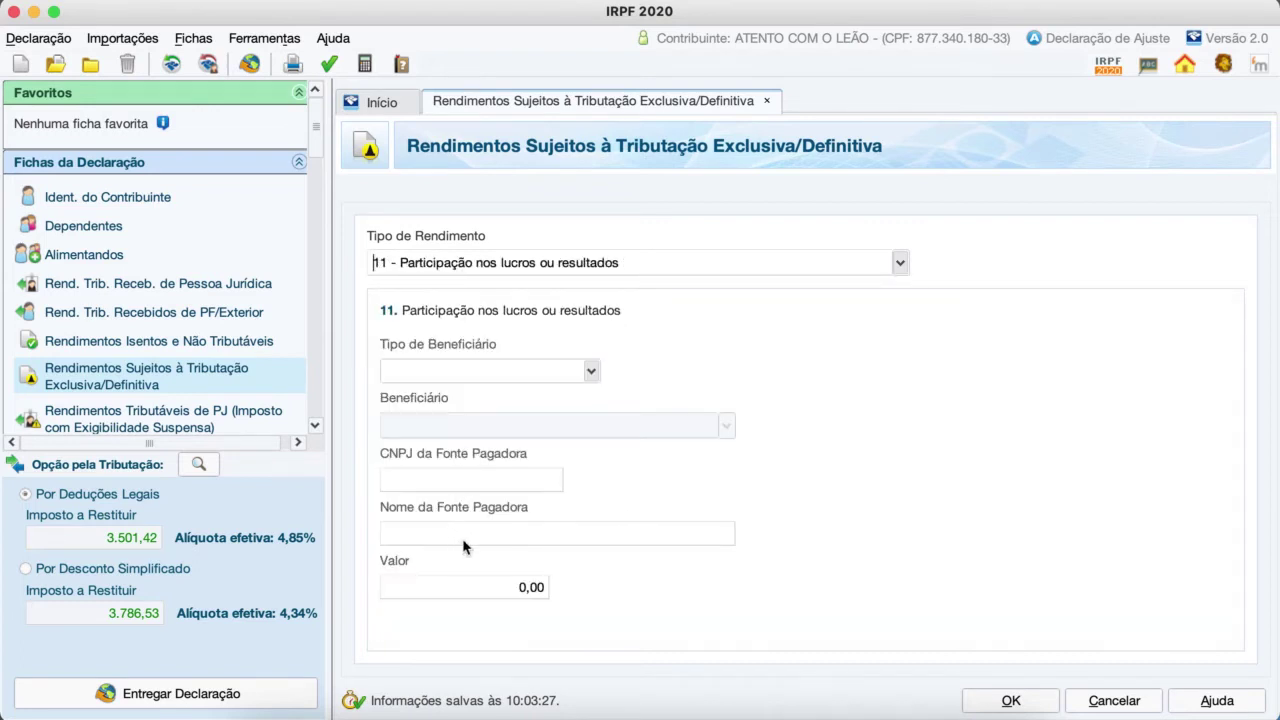
click(447, 588)
text(800)
click(1005, 701)
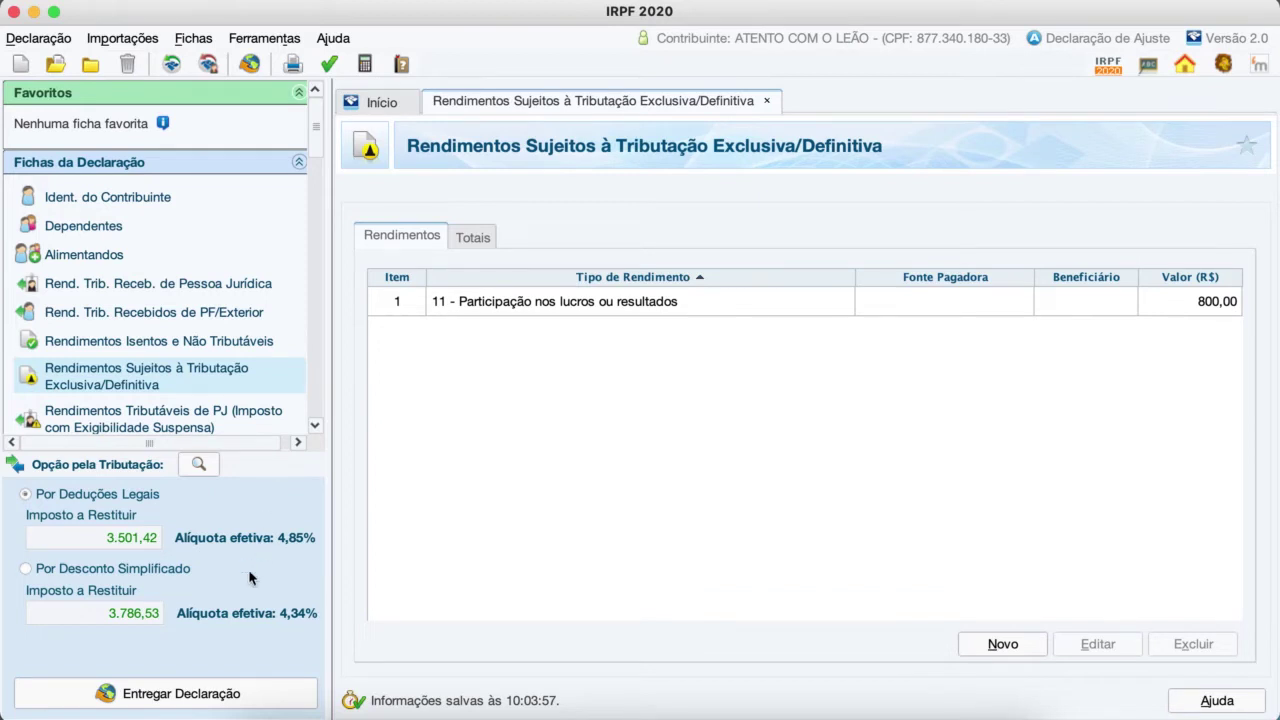
Step: Review Imposto Pago/Retido showing 6.200,96 withheld, then move to Pagamentos Efetuados
scroll(205, 410, down, 5)
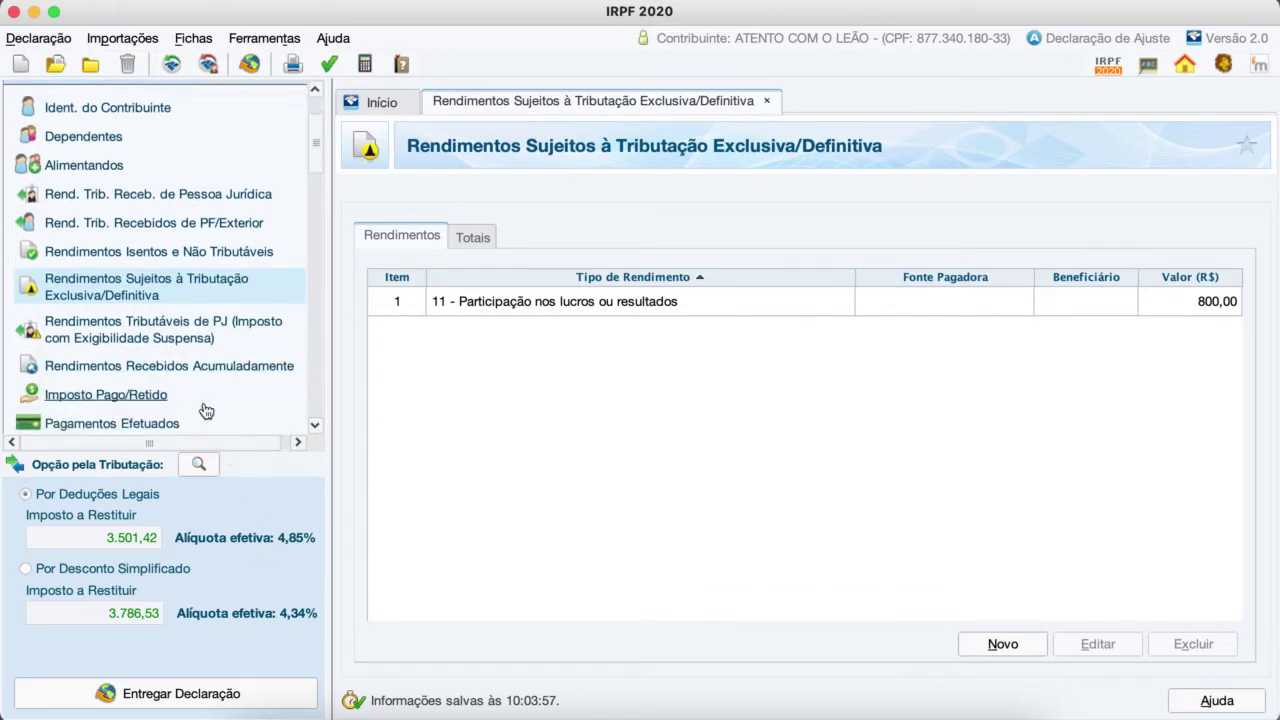
scroll(205, 410, down, 2)
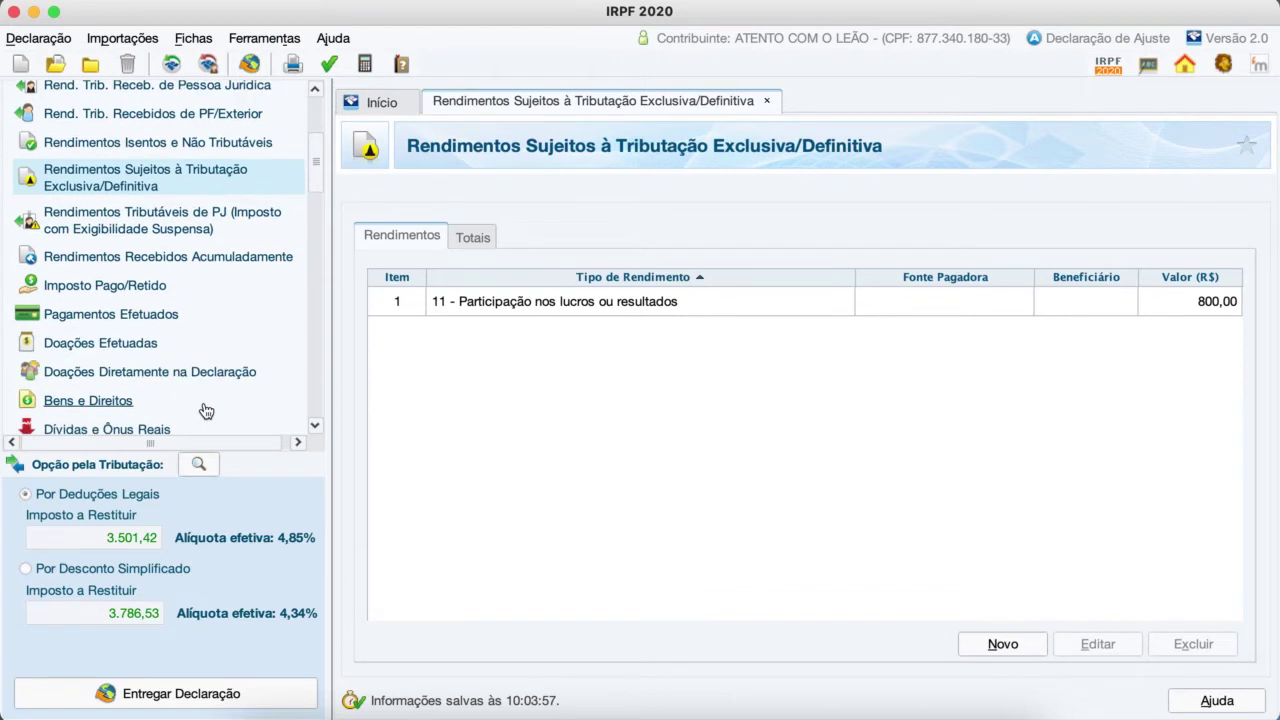
scroll(205, 410, down, 1)
scroll(205, 410, up, 1)
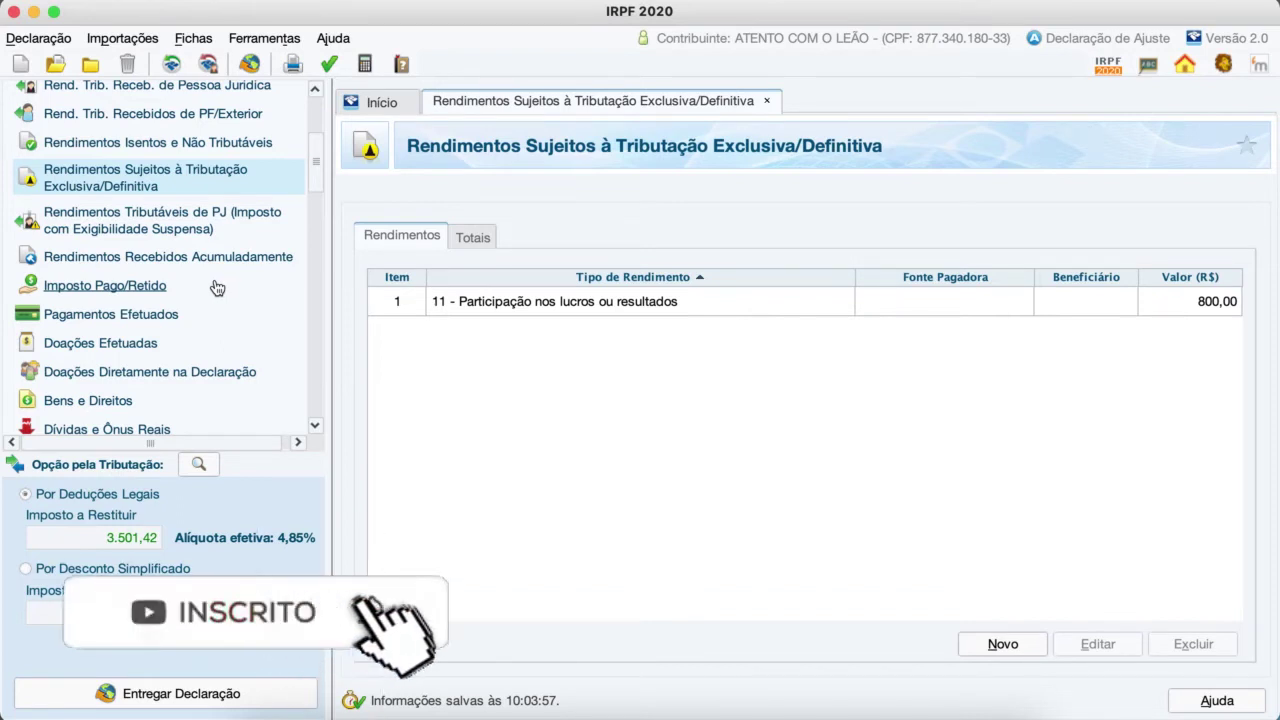
click(141, 287)
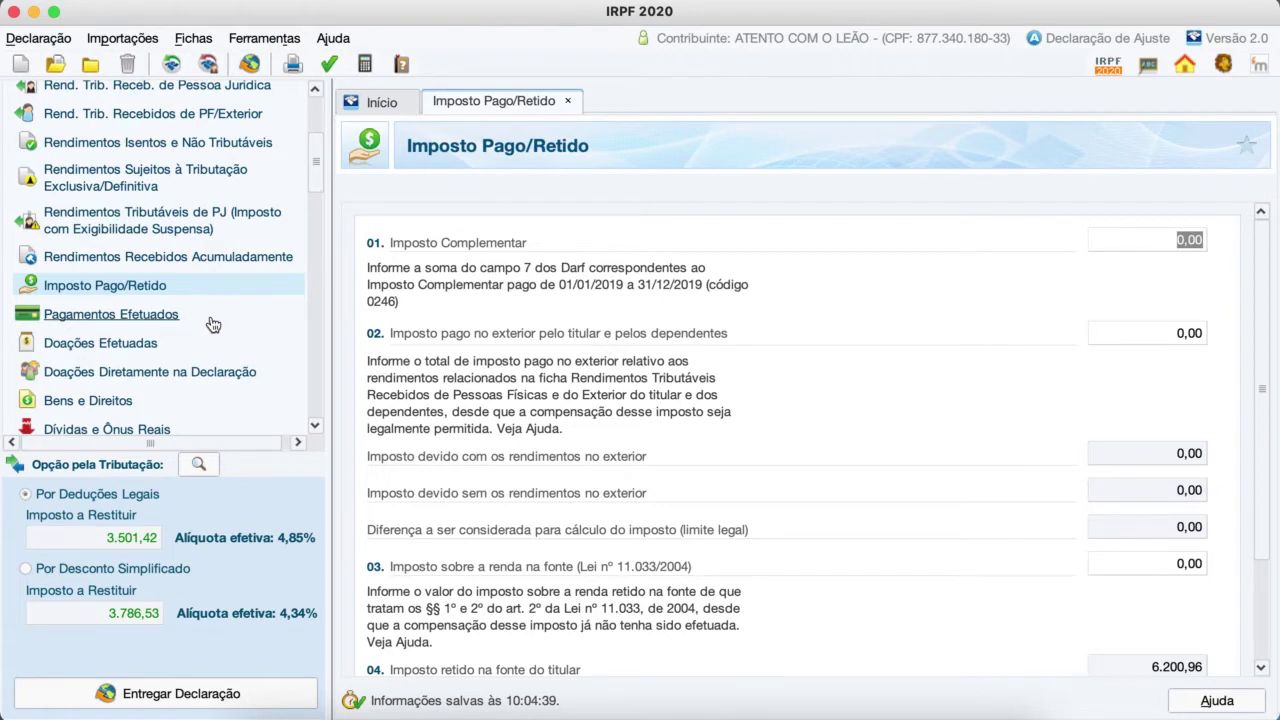
click(153, 318)
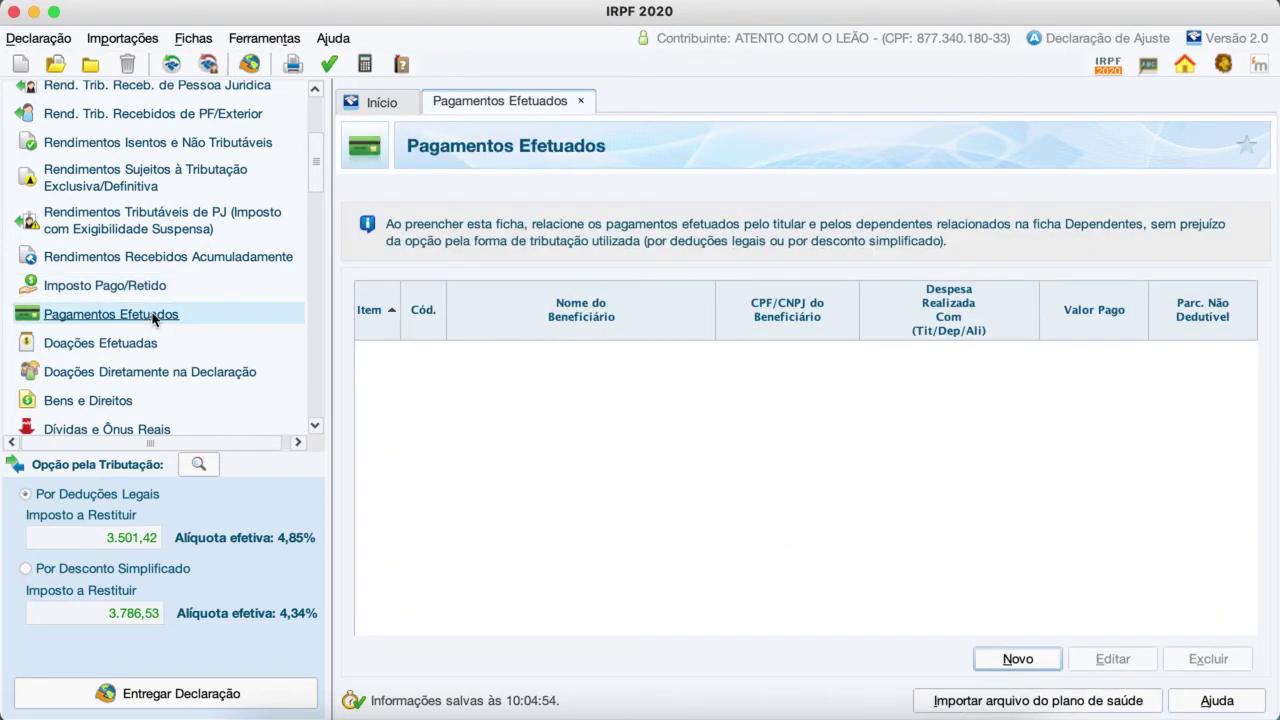
Step: Start a new payment coded 01 - Instrução no Brasil, marked as a dependent's expense
click(1016, 659)
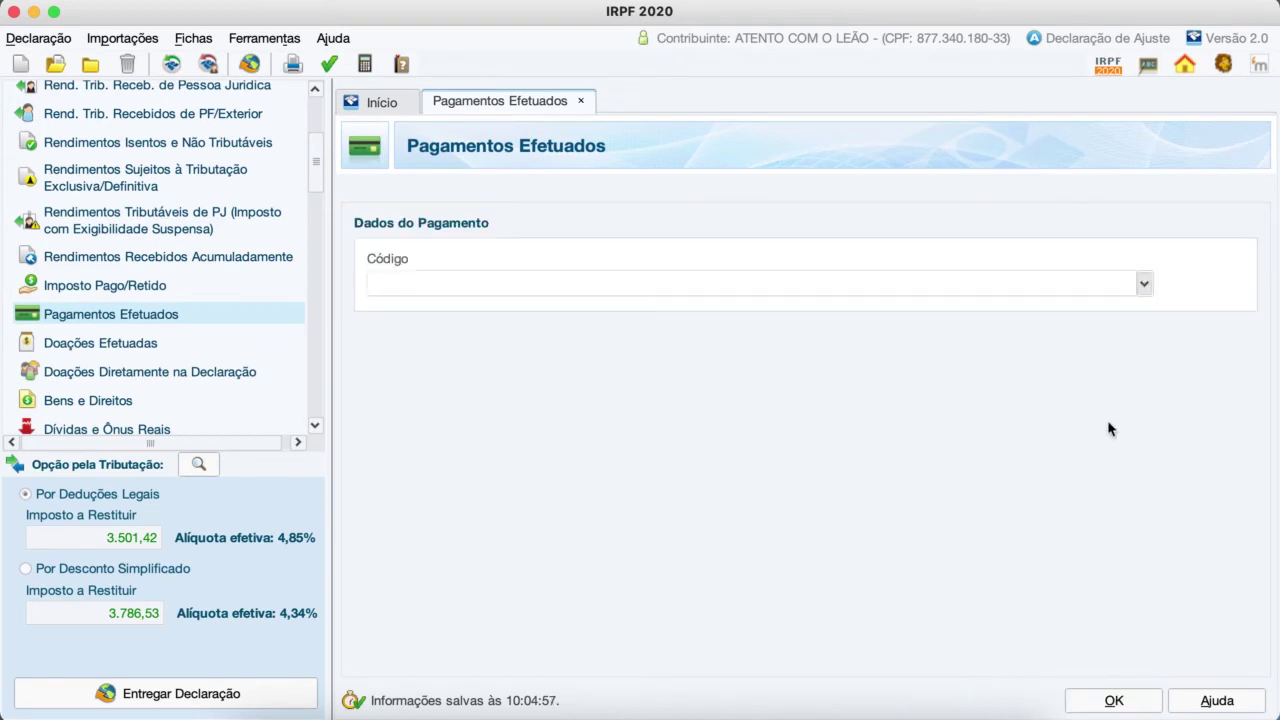
click(1144, 286)
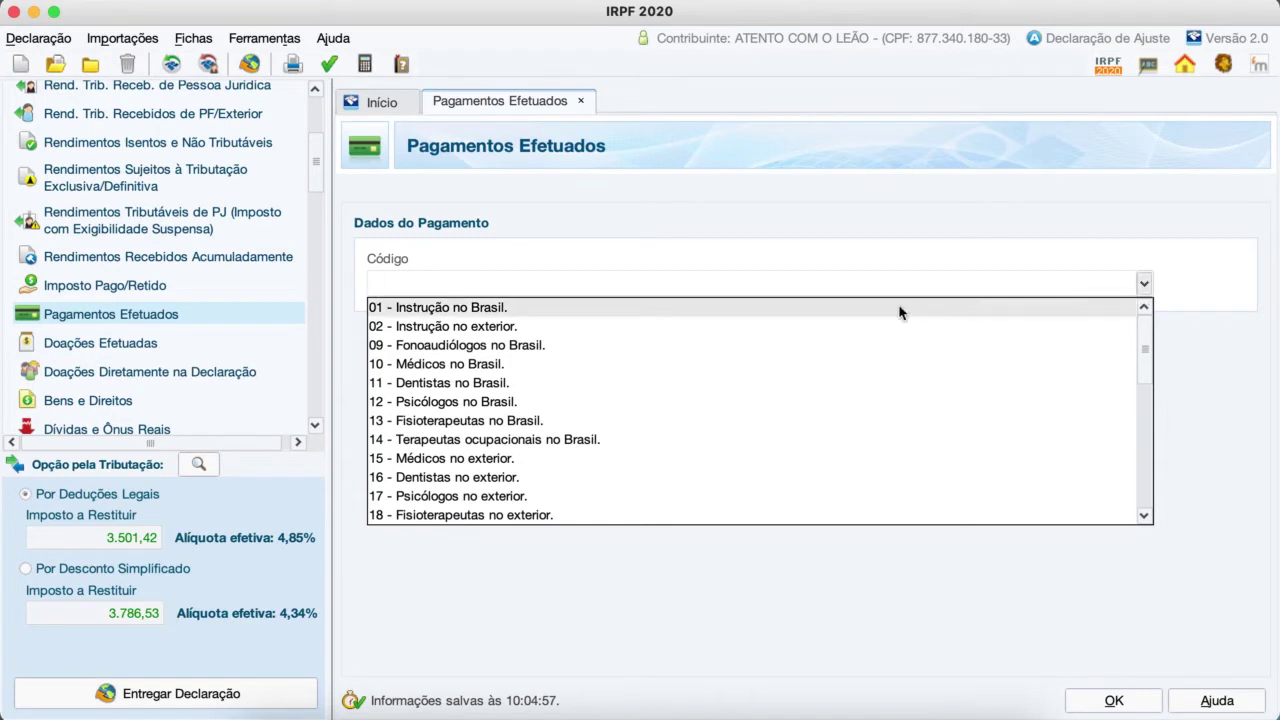
click(479, 312)
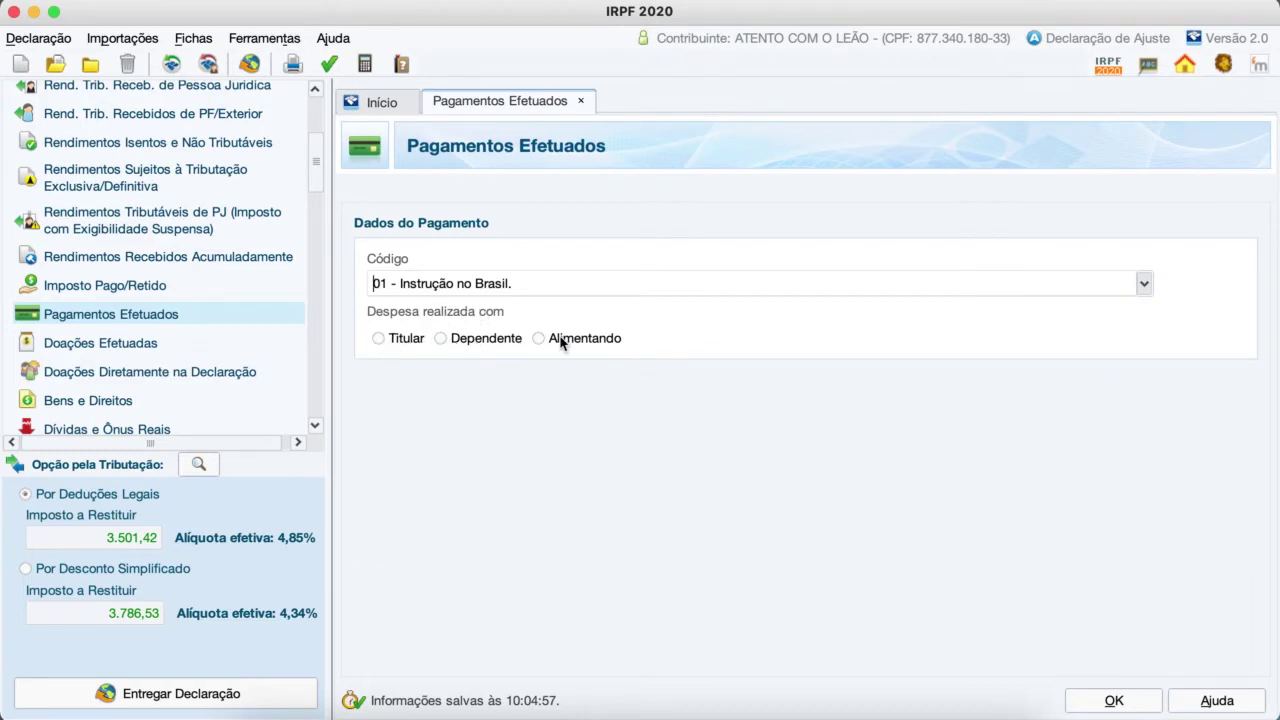
click(441, 339)
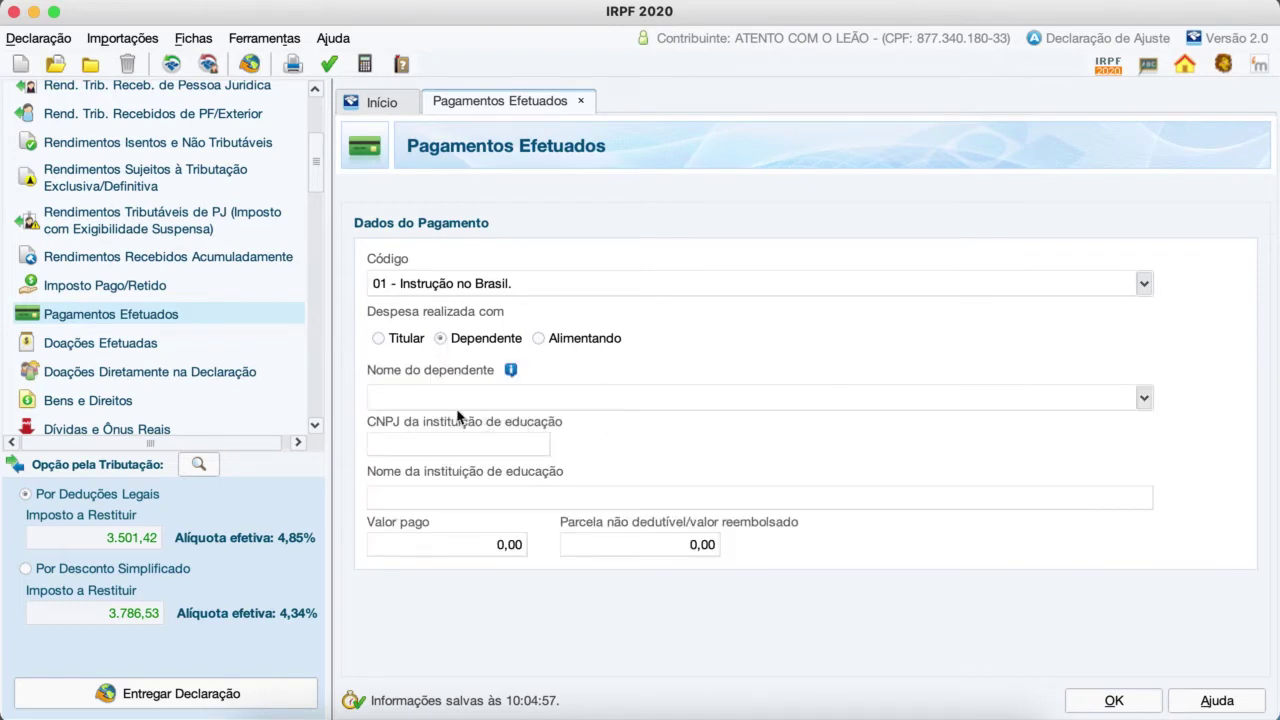
Step: Assign the education payment to the declared dependent with 3.600,00 paid, and save it as item 1
click(1143, 398)
click(777, 422)
click(502, 552)
text(3600)
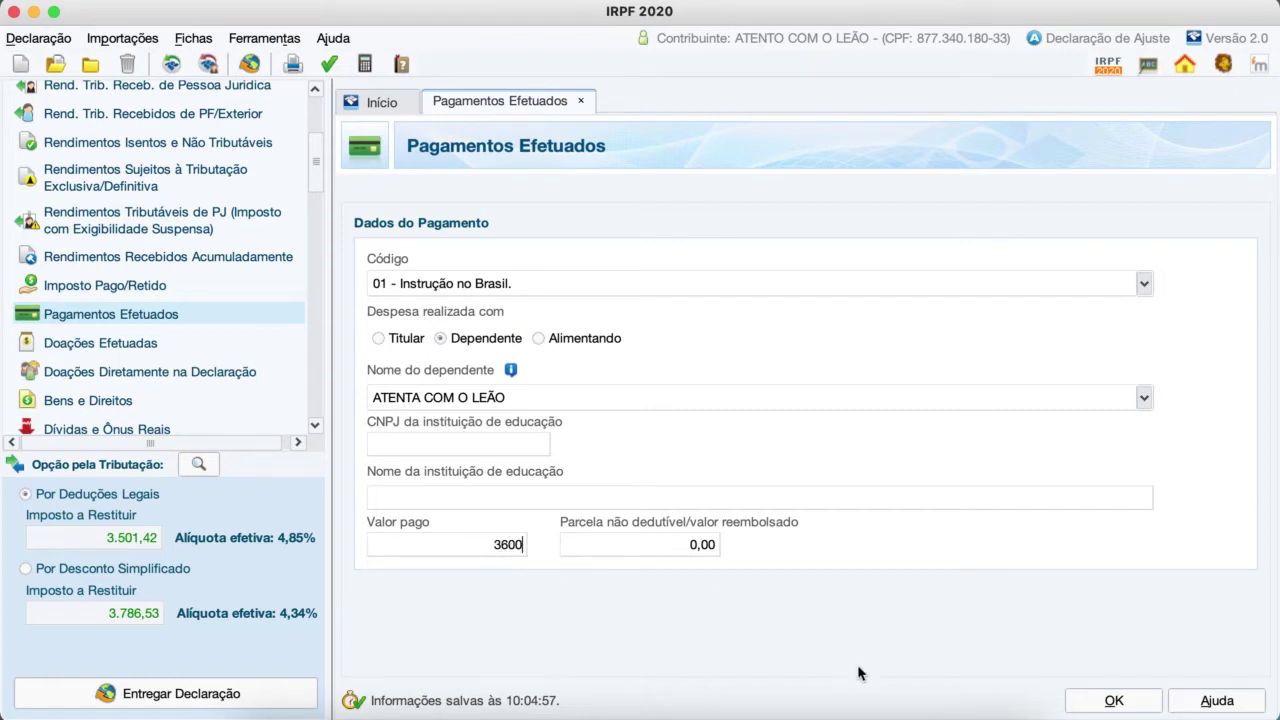
key(Tab)
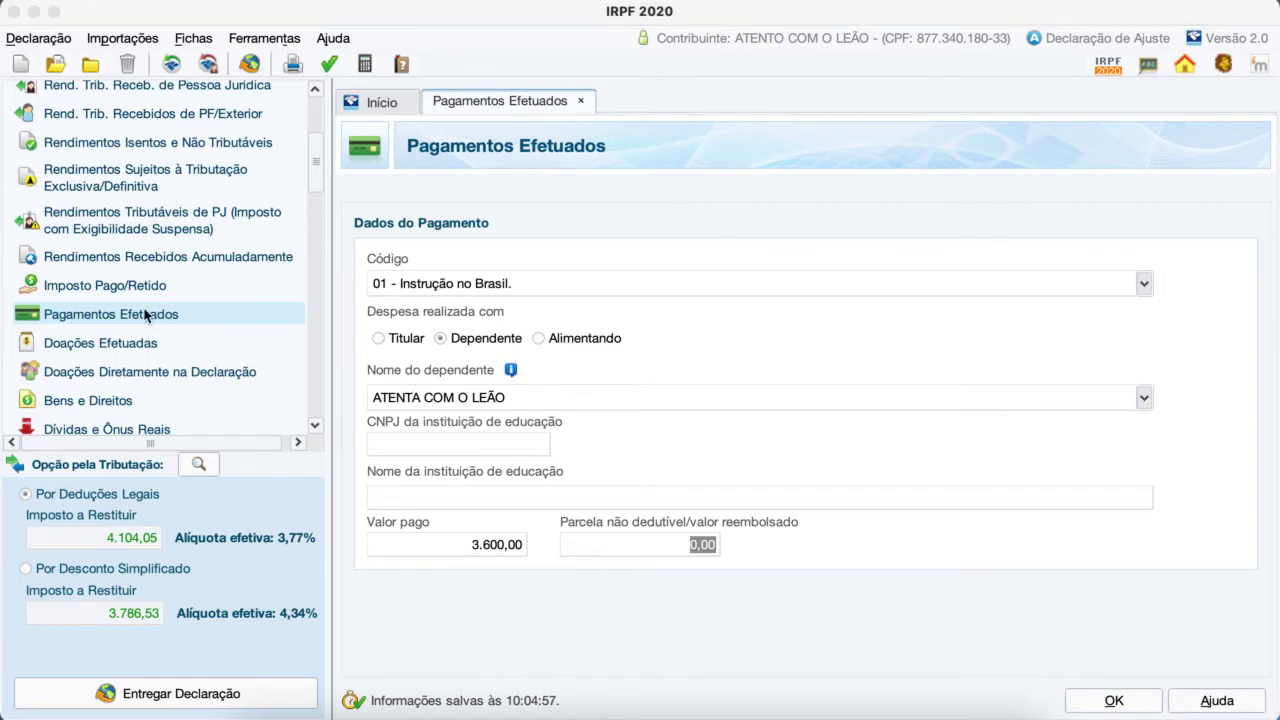
click(110, 317)
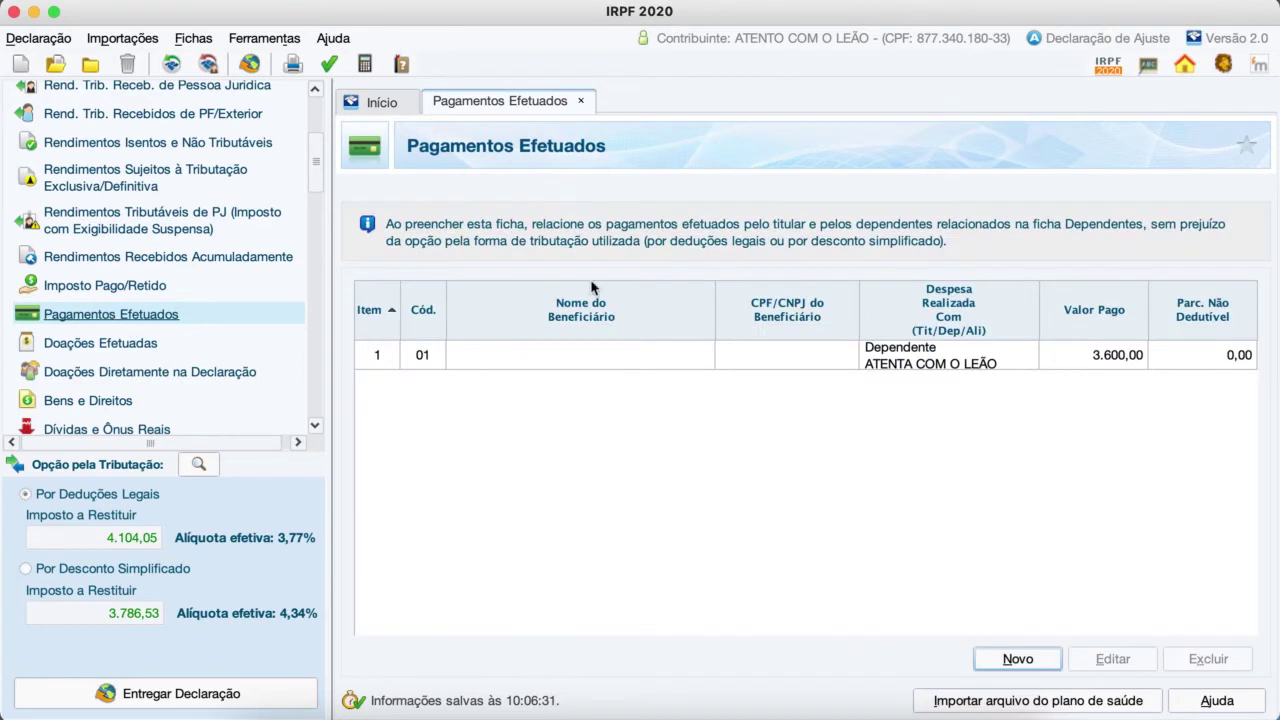
Step: Start a new payment coded 10 - Médicos no Brasil for the taxpayer (Titular)
click(1014, 660)
click(1145, 282)
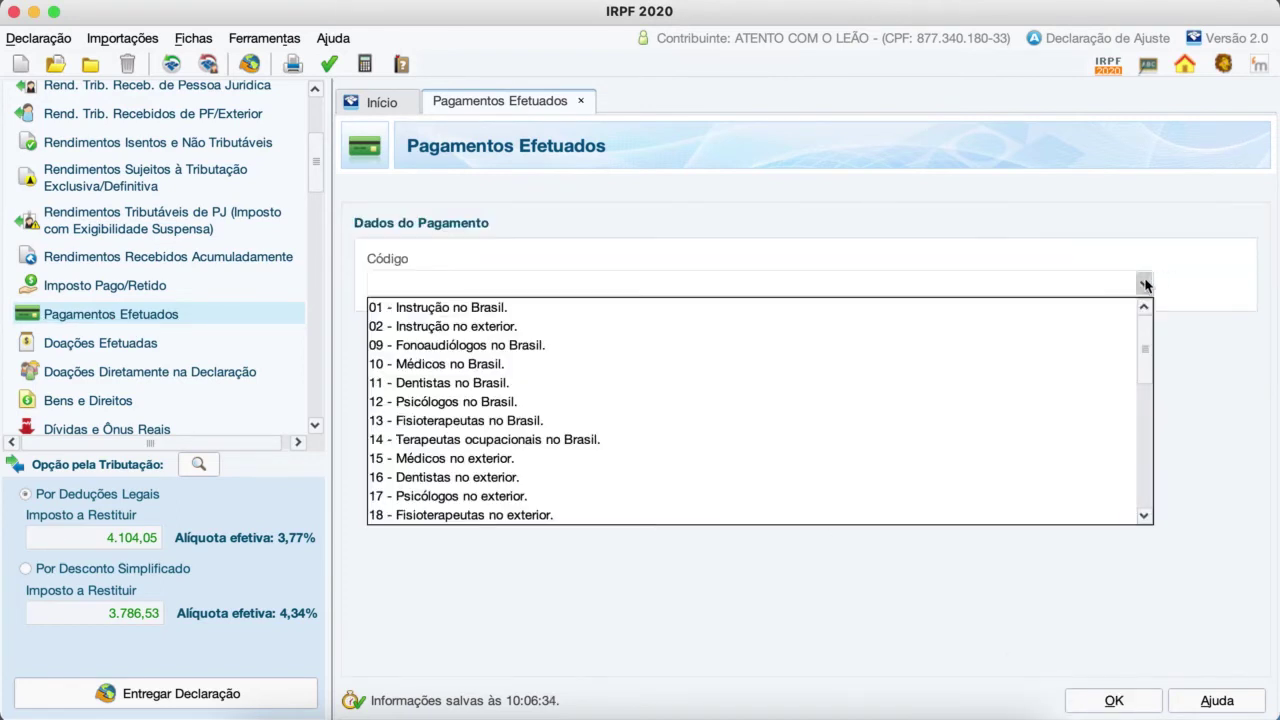
click(853, 363)
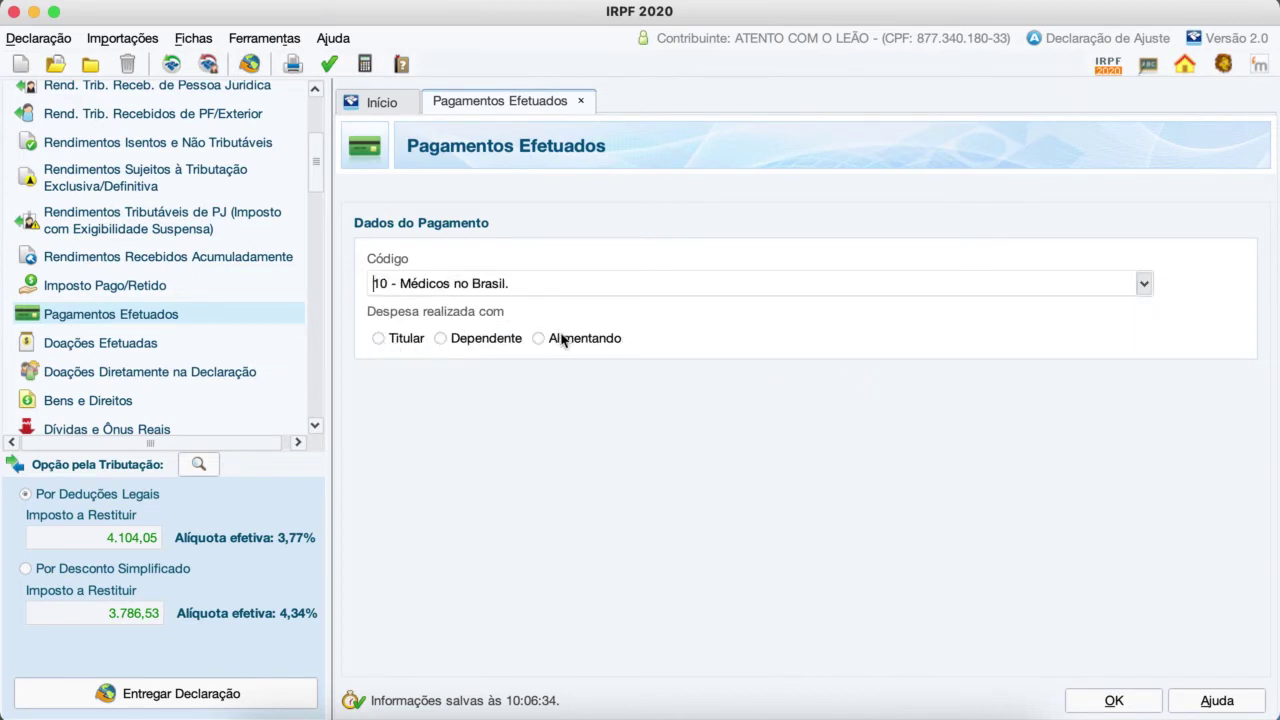
click(379, 339)
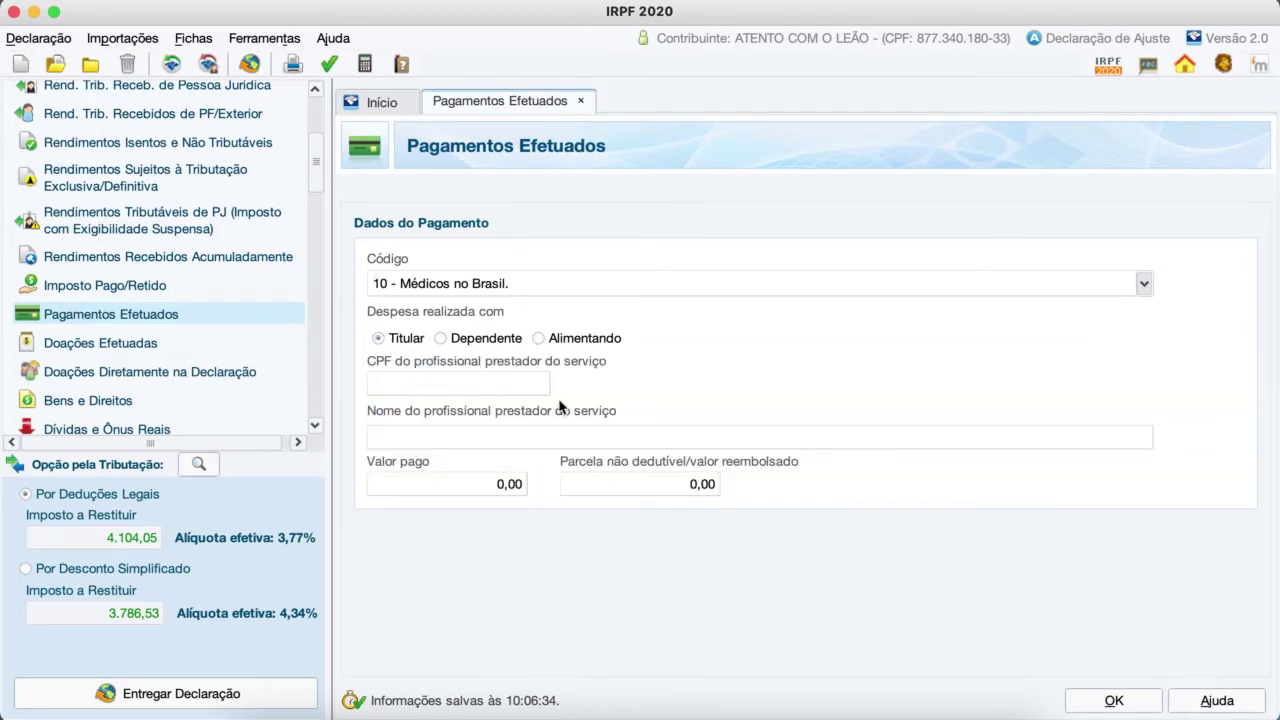
Step: Paste the doctor's CPF, enter 1.200,00 as the amount paid, and save the entry
click(503, 388)
key(super+v)
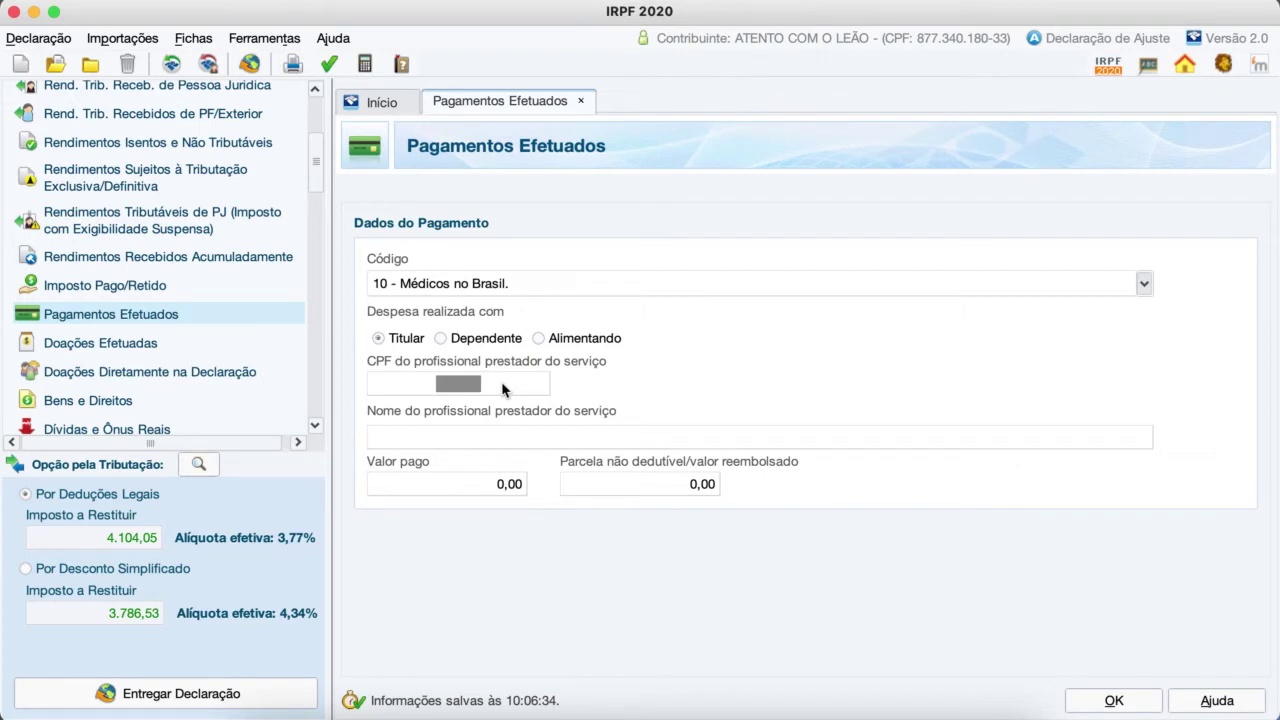
click(500, 487)
text(1)
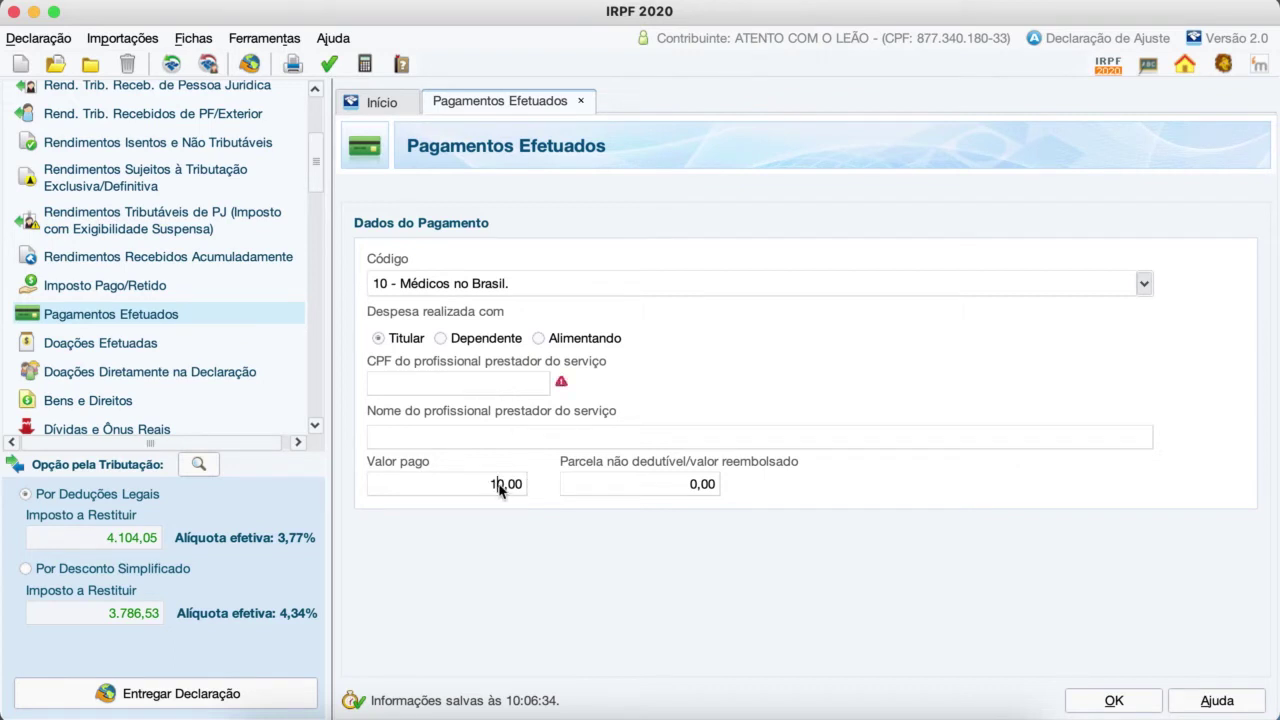
text(20)
key(Tab)
click(92, 317)
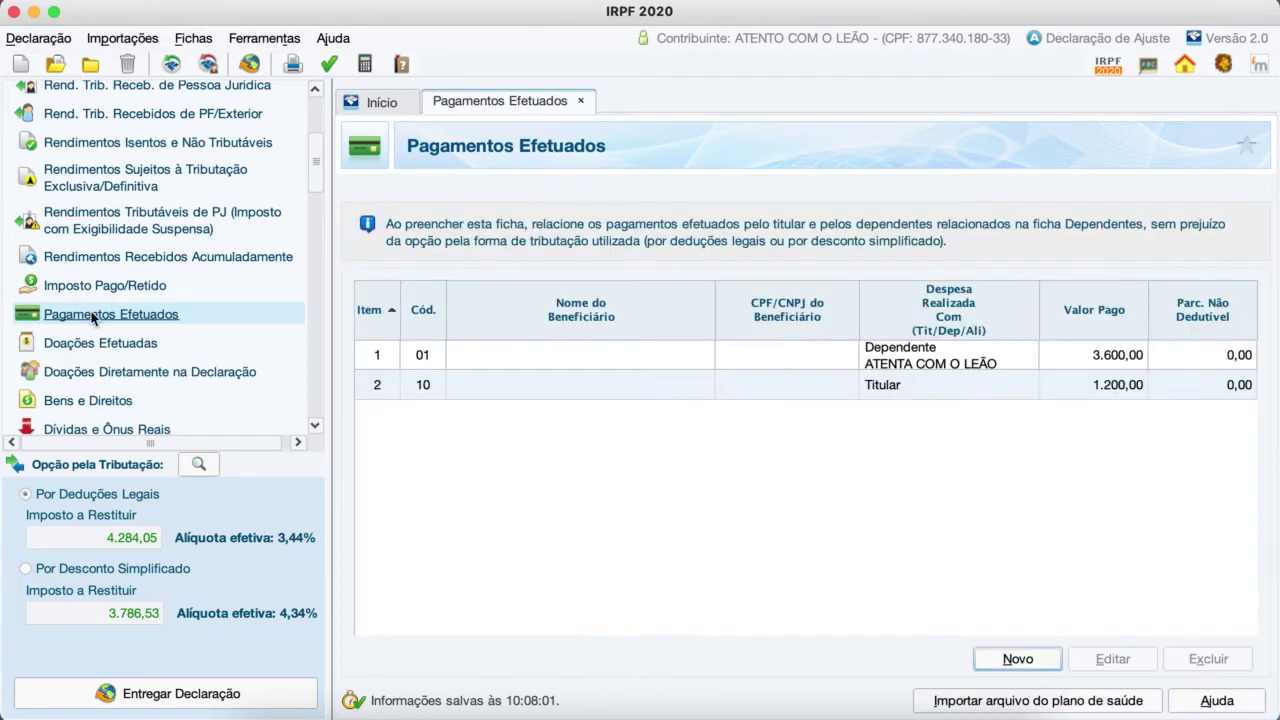
Step: Start a new payment coded 30 - Pensão alimentícia judicial to a Brazil resident
click(1017, 659)
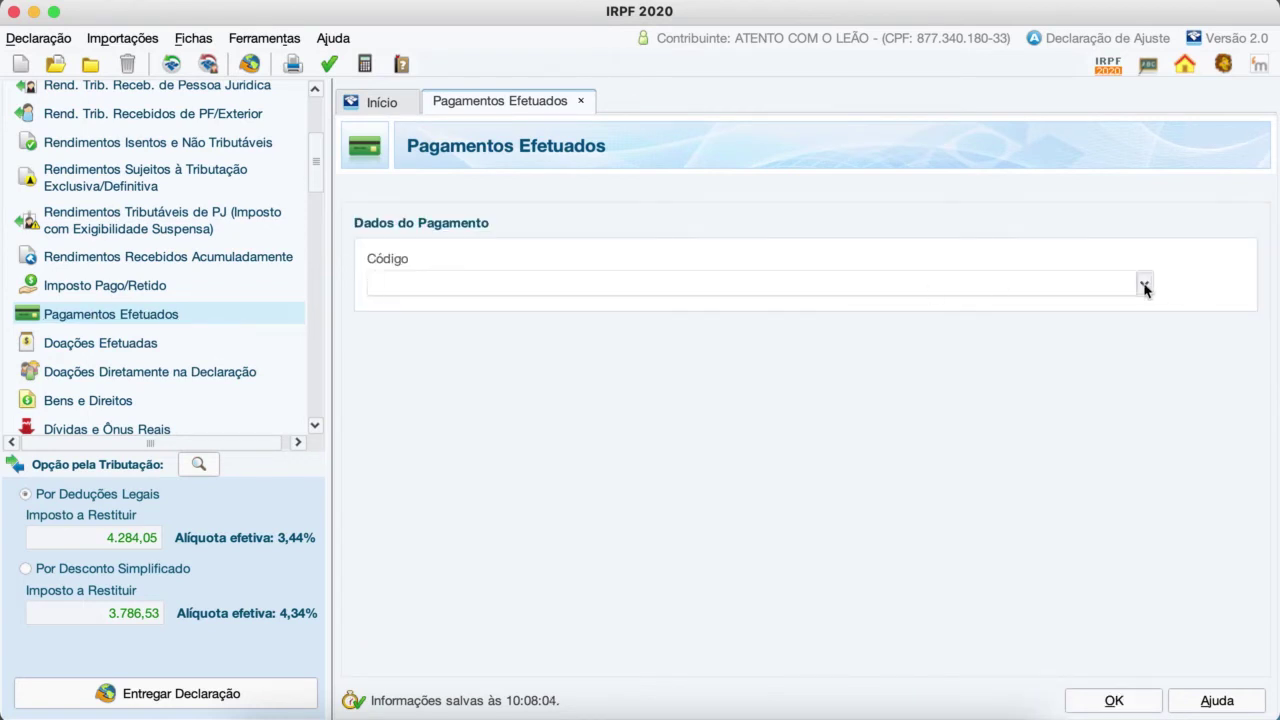
click(1144, 285)
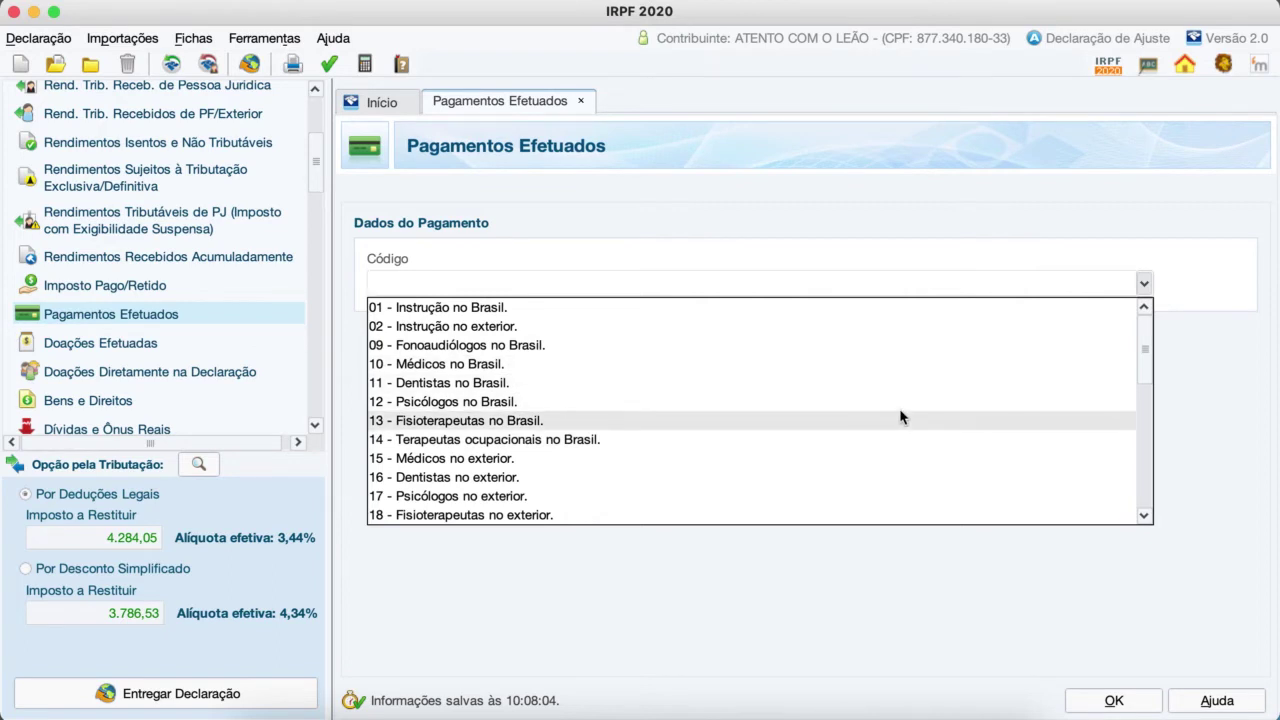
scroll(898, 404, down, 5)
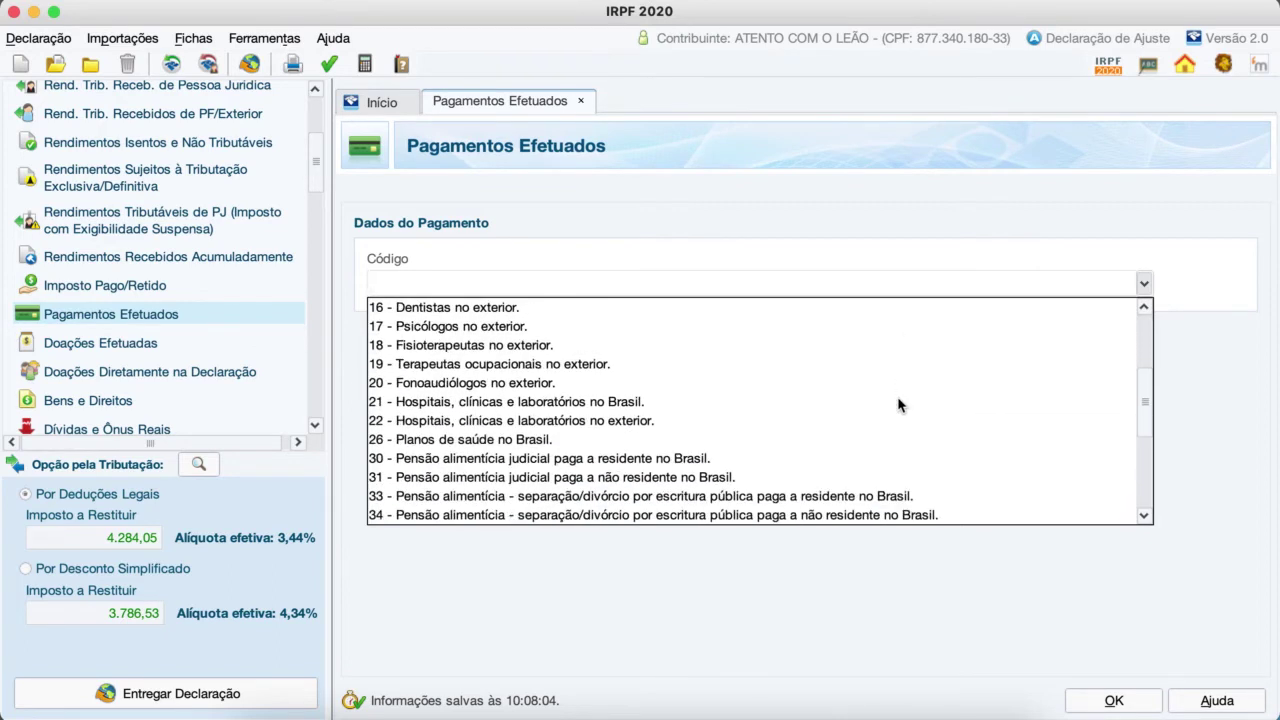
scroll(898, 404, up, 1)
scroll(898, 404, down, 3)
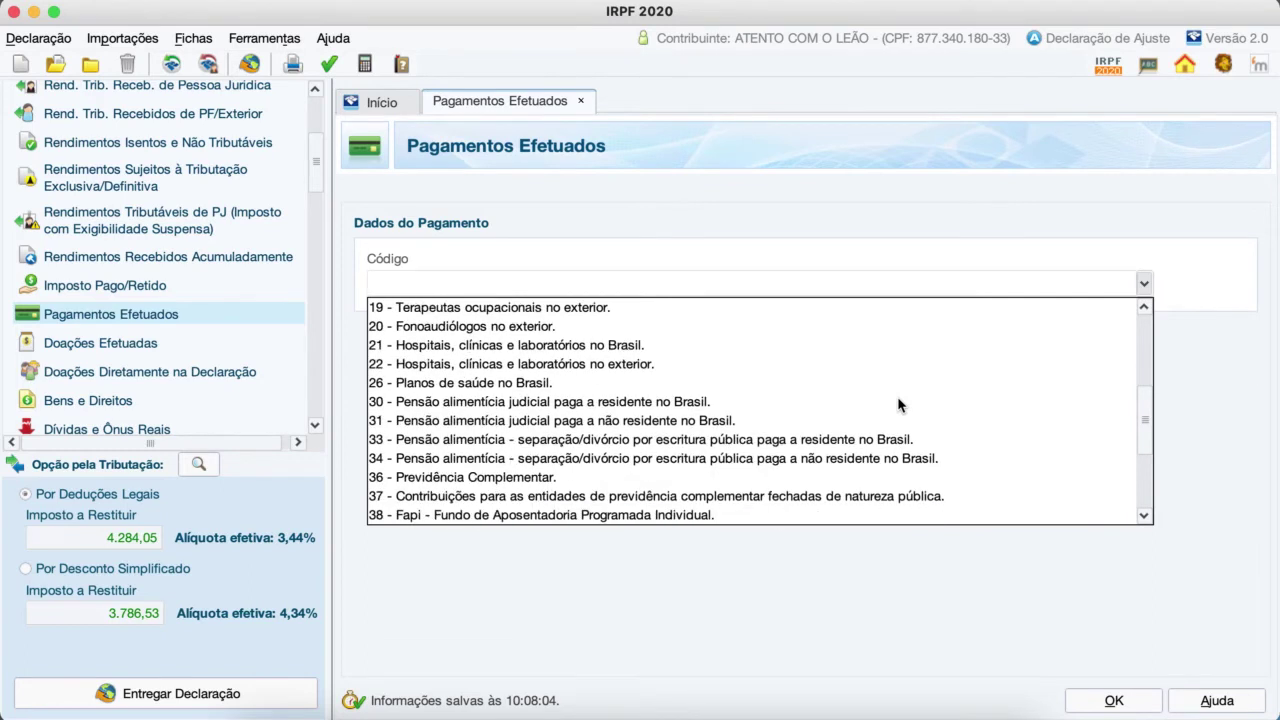
scroll(898, 404, down, 1)
scroll(898, 404, up, 1)
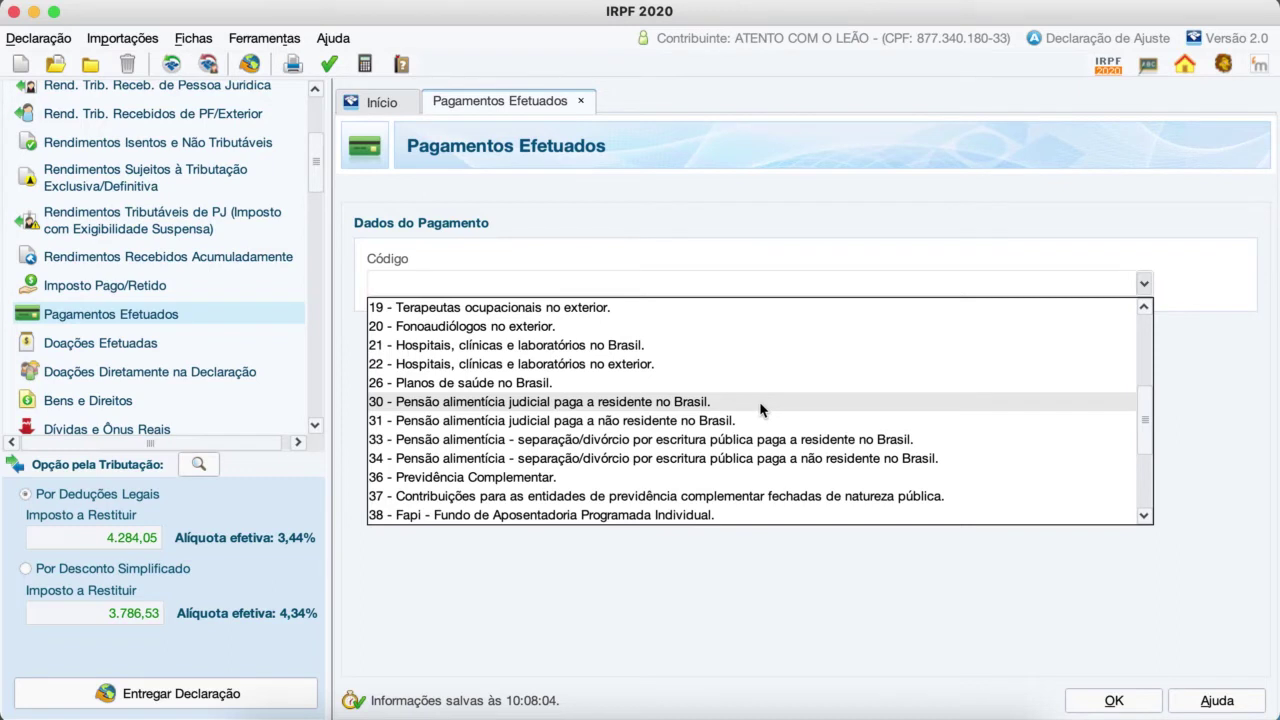
click(619, 402)
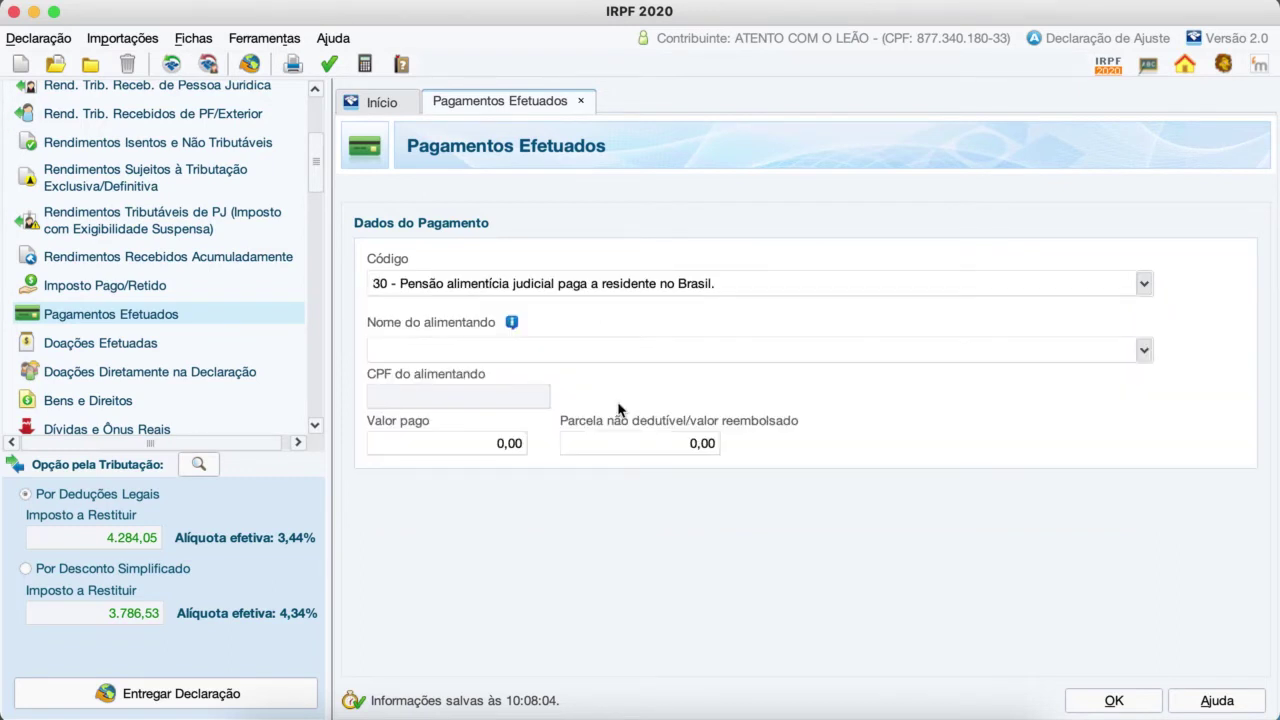
Step: Enter 2.200,00 as the alimony paid, then go to Doações Efetuadas
click(493, 445)
text(2200)
key(Tab)
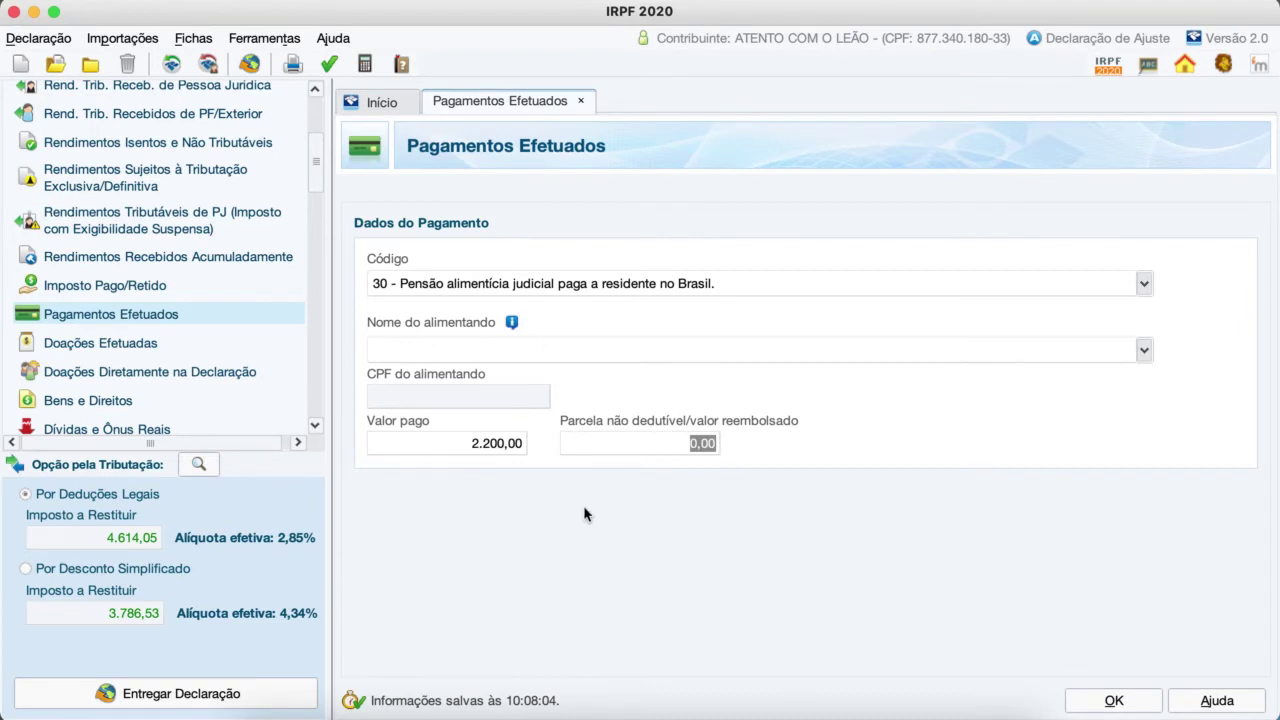
click(133, 346)
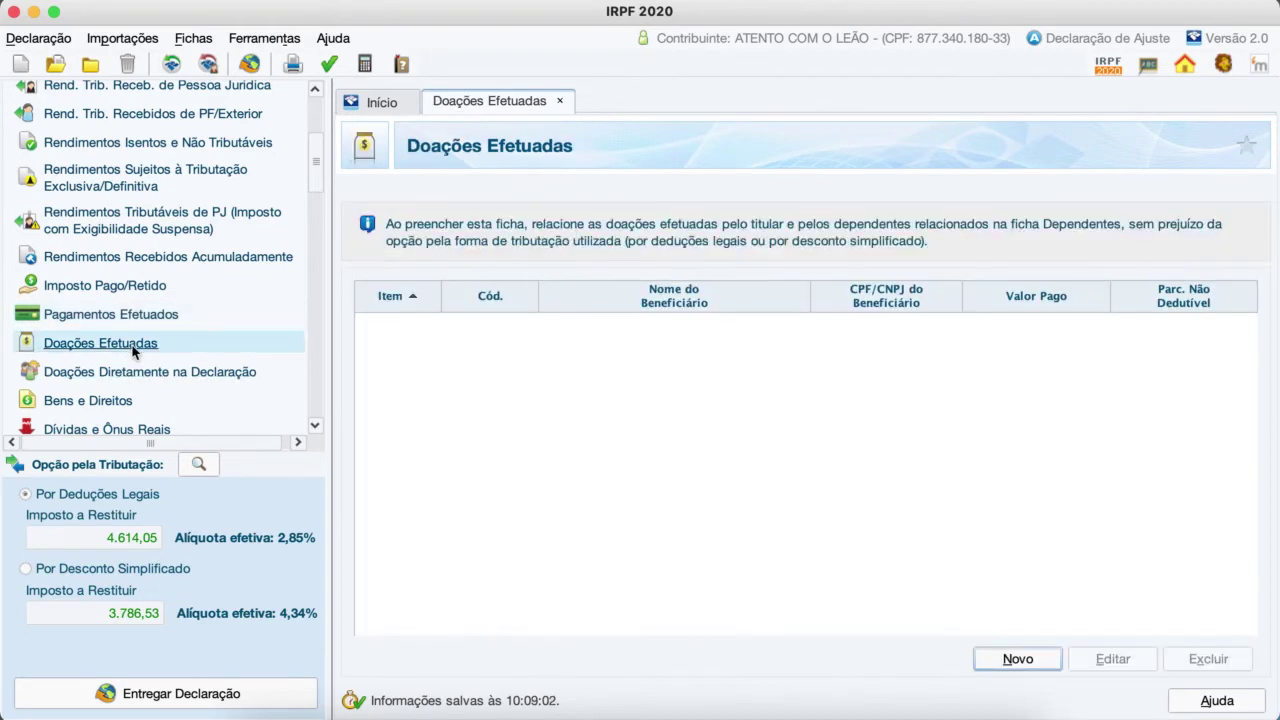
Step: Browse the donation codes without adding a donation, then go to Bens e Direitos
click(1015, 660)
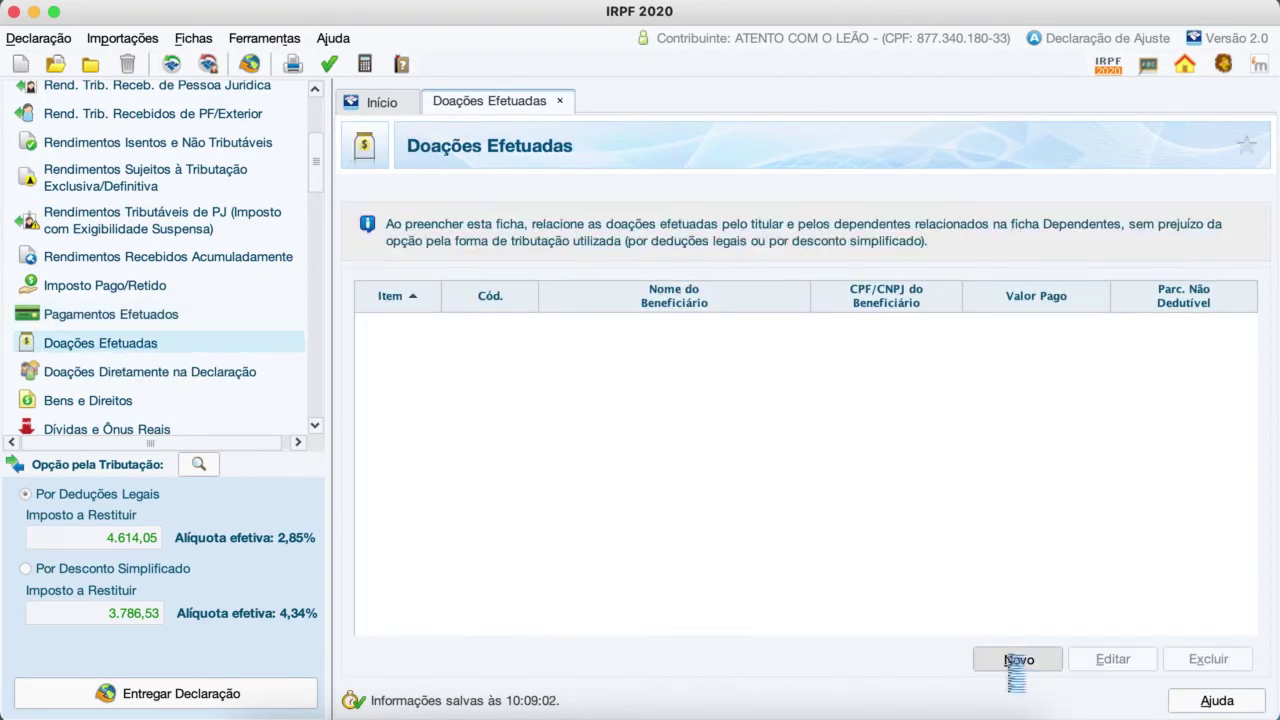
click(997, 287)
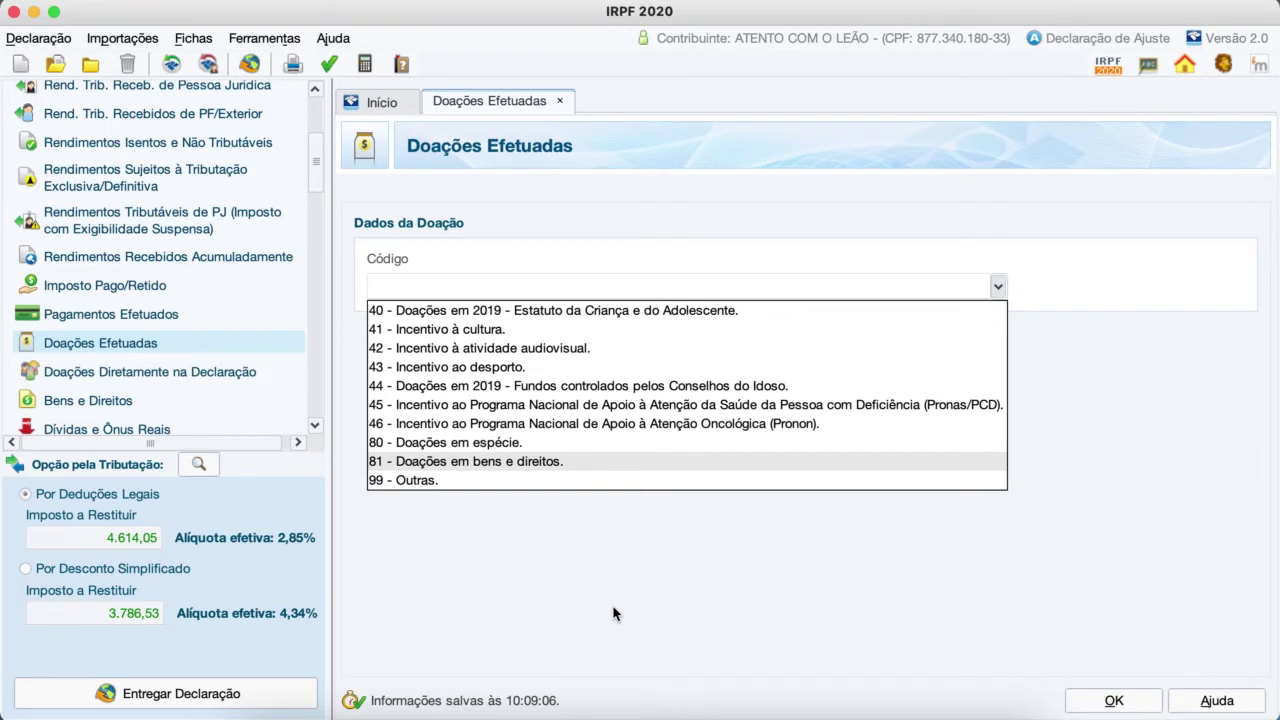
click(614, 613)
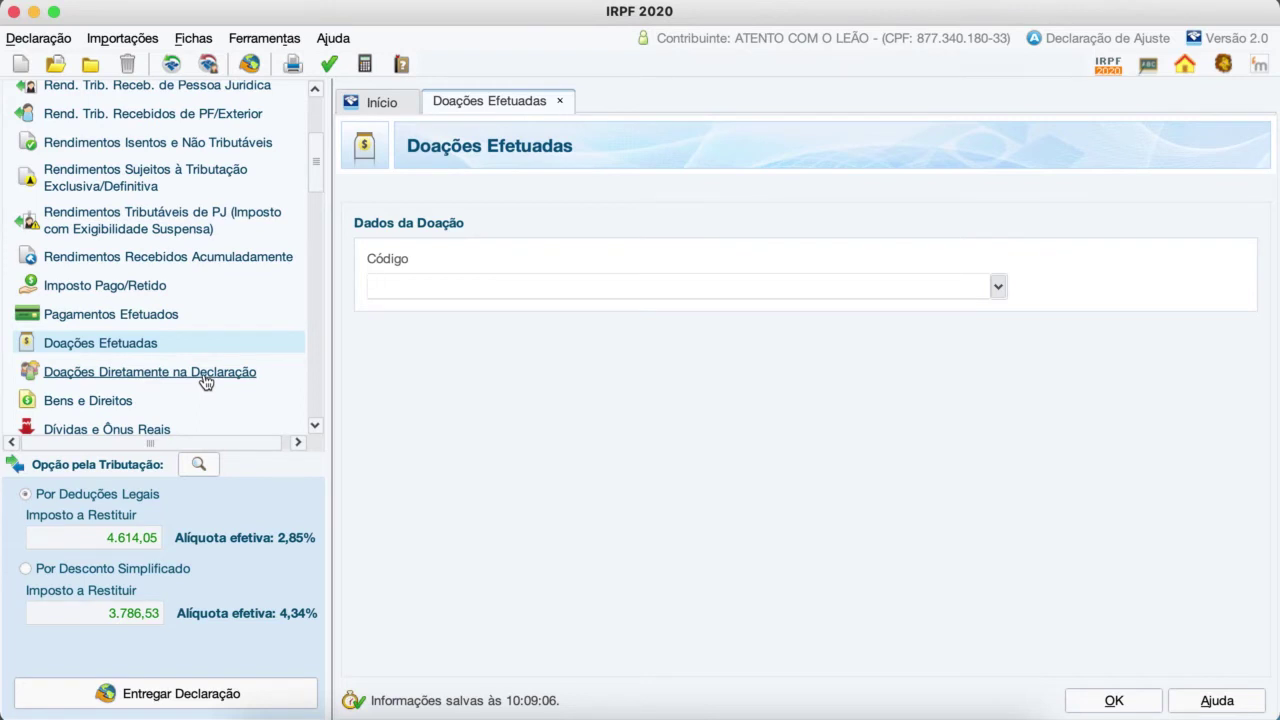
scroll(205, 383, down, 3)
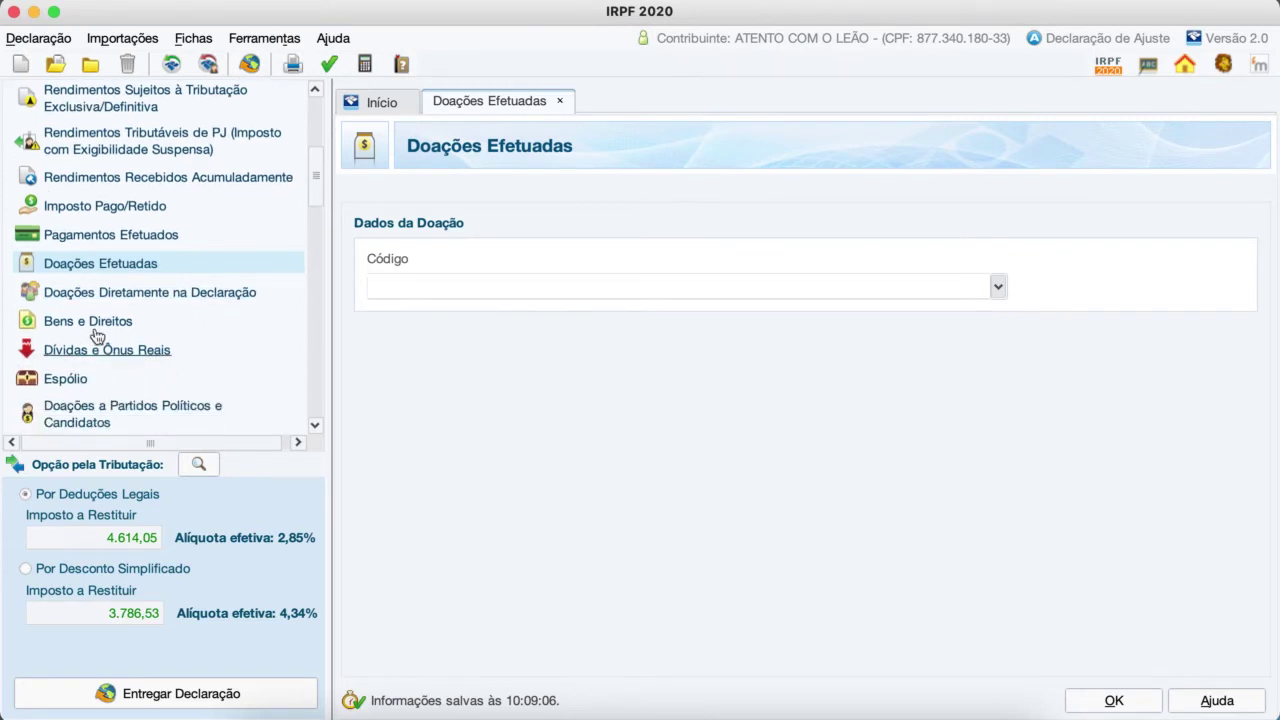
click(110, 323)
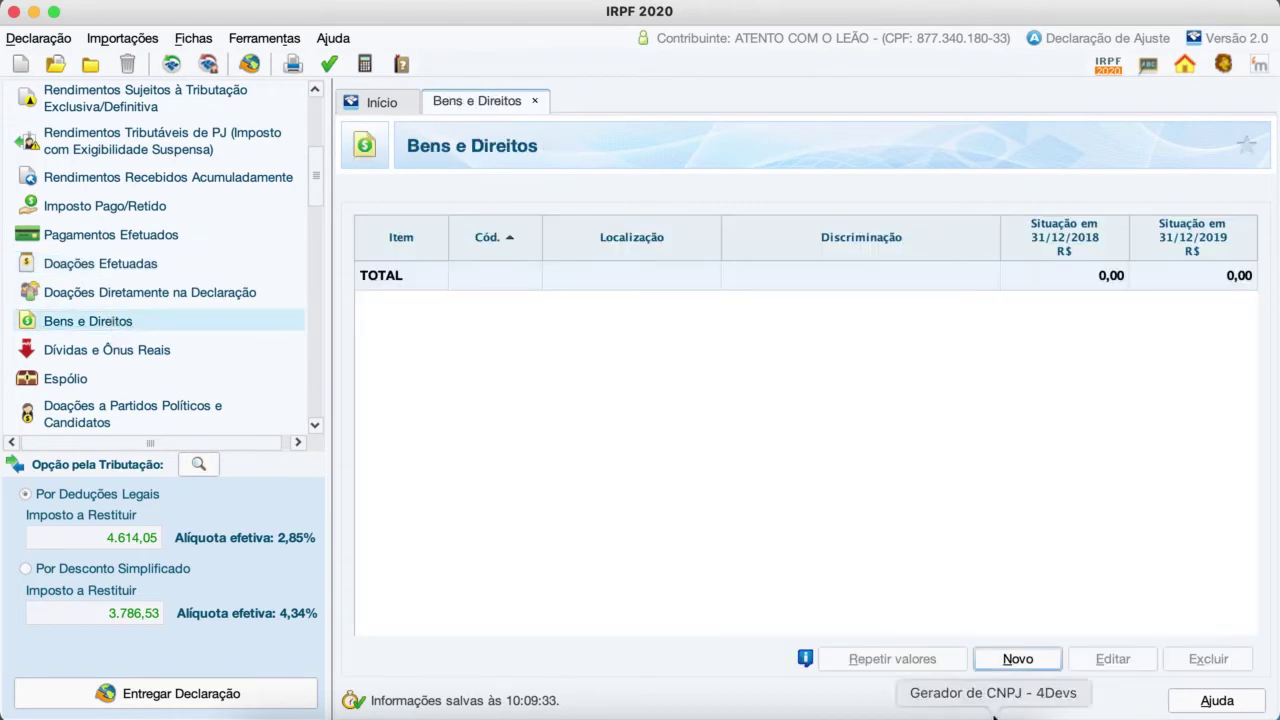
Step: Start a new asset coded 41 - Caderneta de poupança
click(1010, 662)
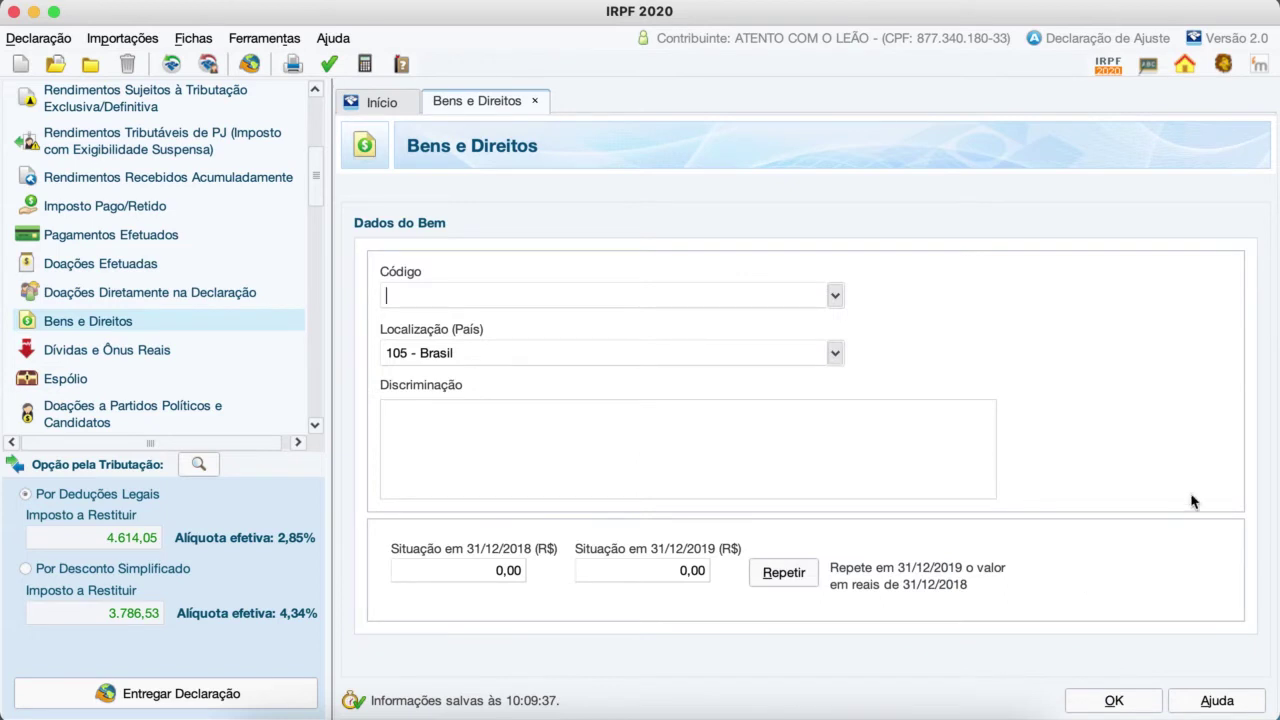
click(835, 296)
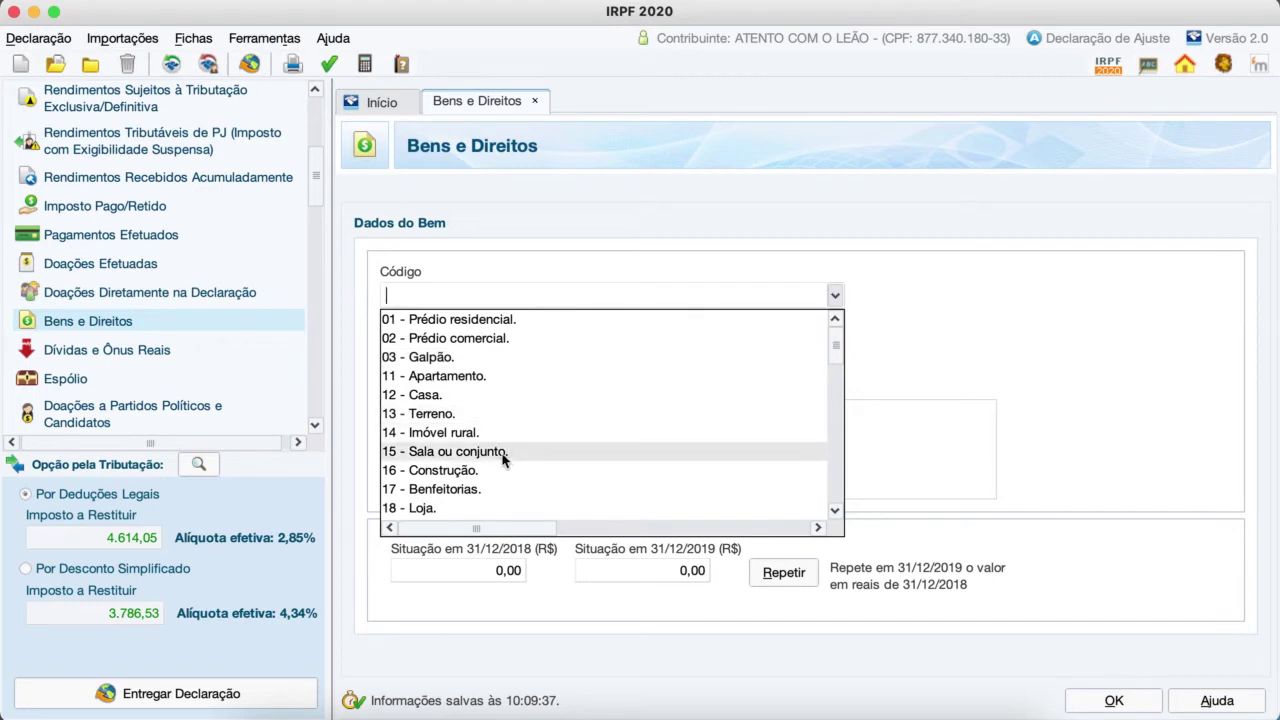
scroll(503, 457, down, 6)
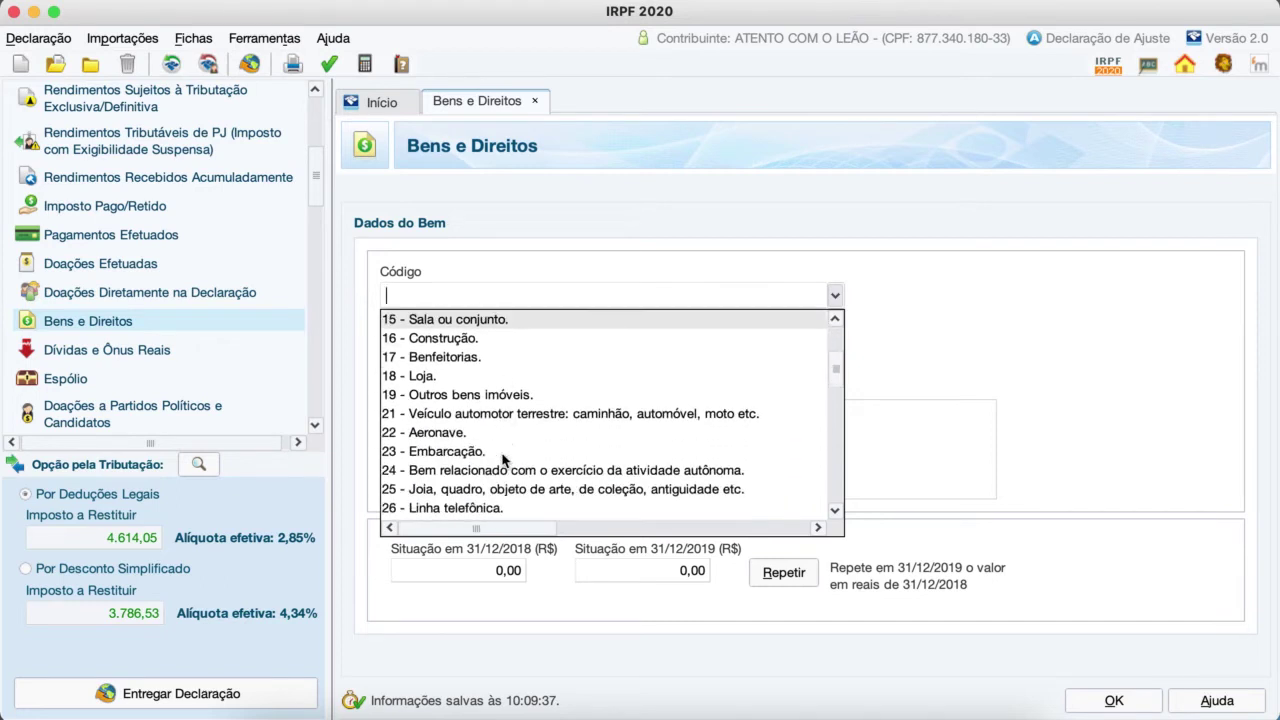
scroll(503, 457, up, 2)
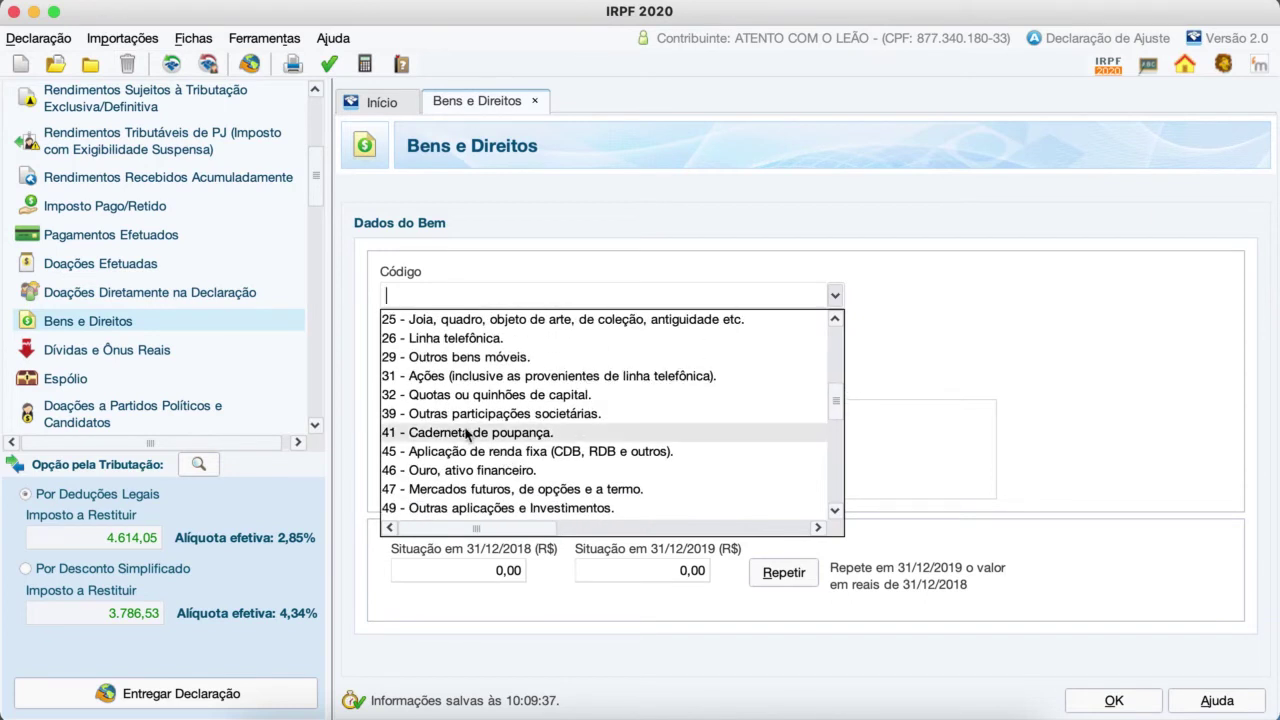
click(468, 434)
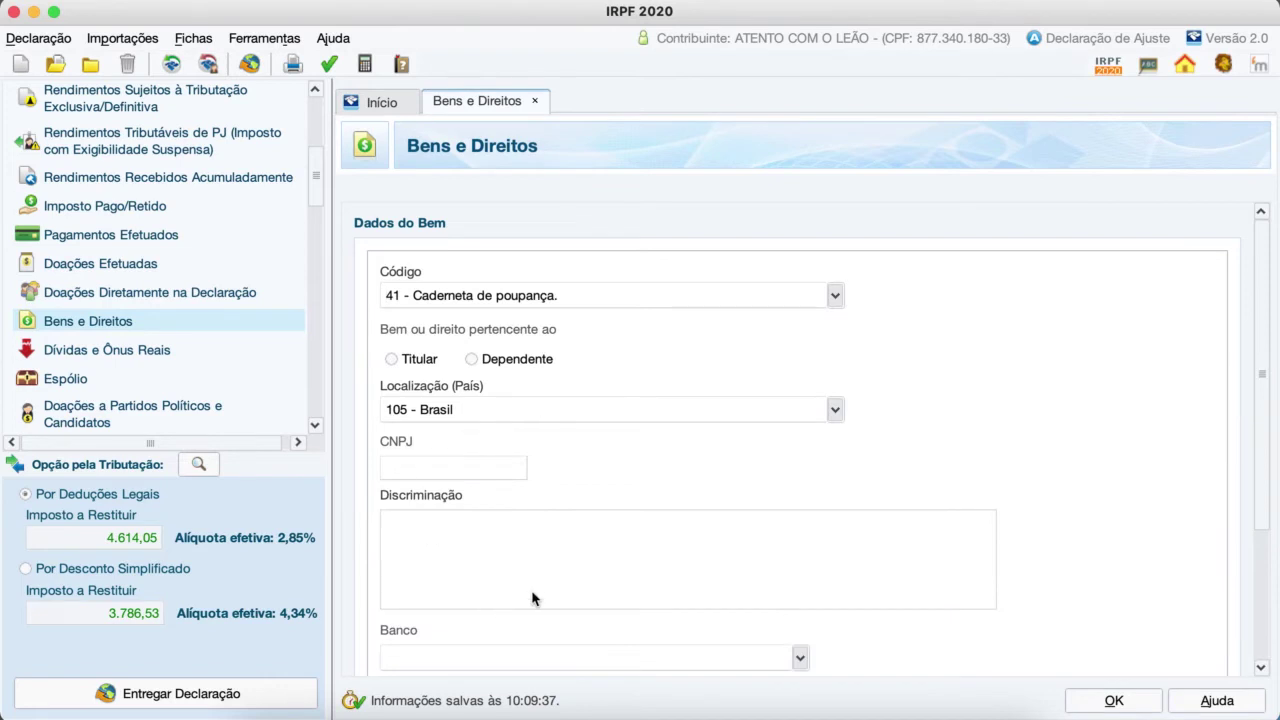
Step: Visit the Discriminação, CNPJ and Banco fields, leaving them blank for now
click(475, 538)
click(440, 470)
click(437, 540)
click(800, 658)
click(857, 652)
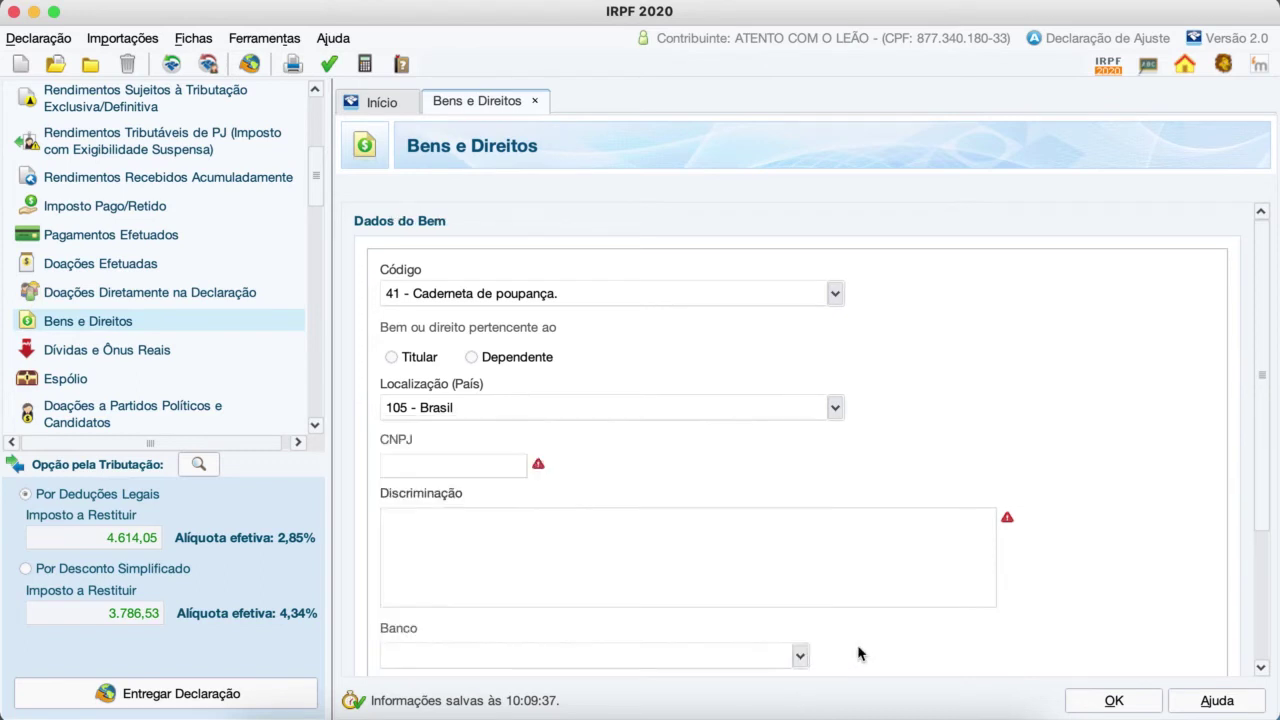
scroll(858, 653, down, 1)
scroll(858, 653, down, 3)
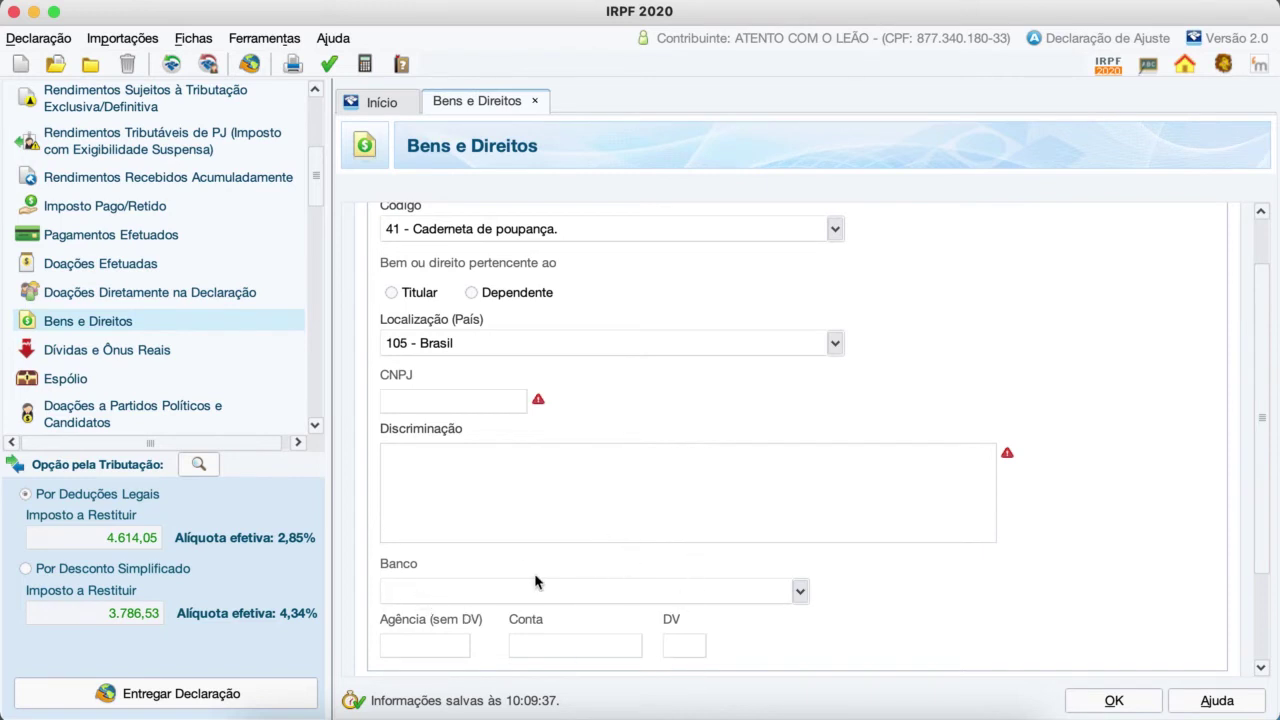
Step: Choose bank 061 - BANCO ABB SA with branch 111 and account 111111
click(798, 592)
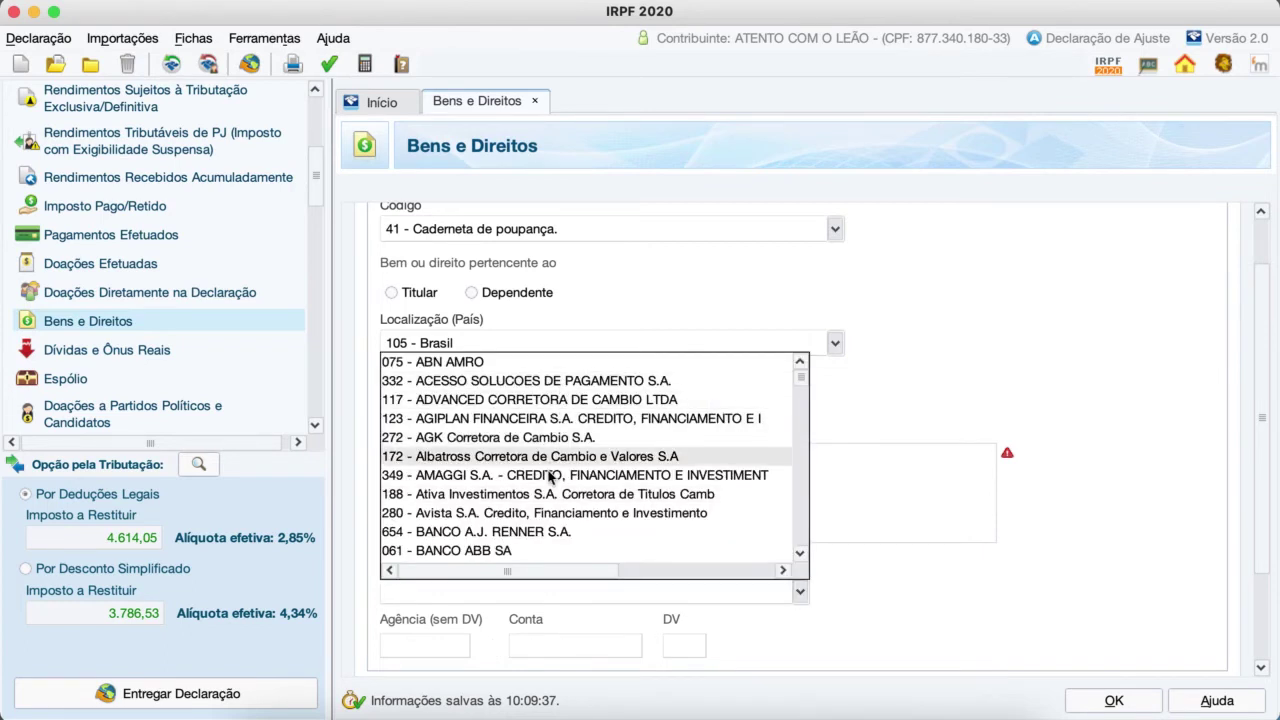
click(470, 553)
click(420, 648)
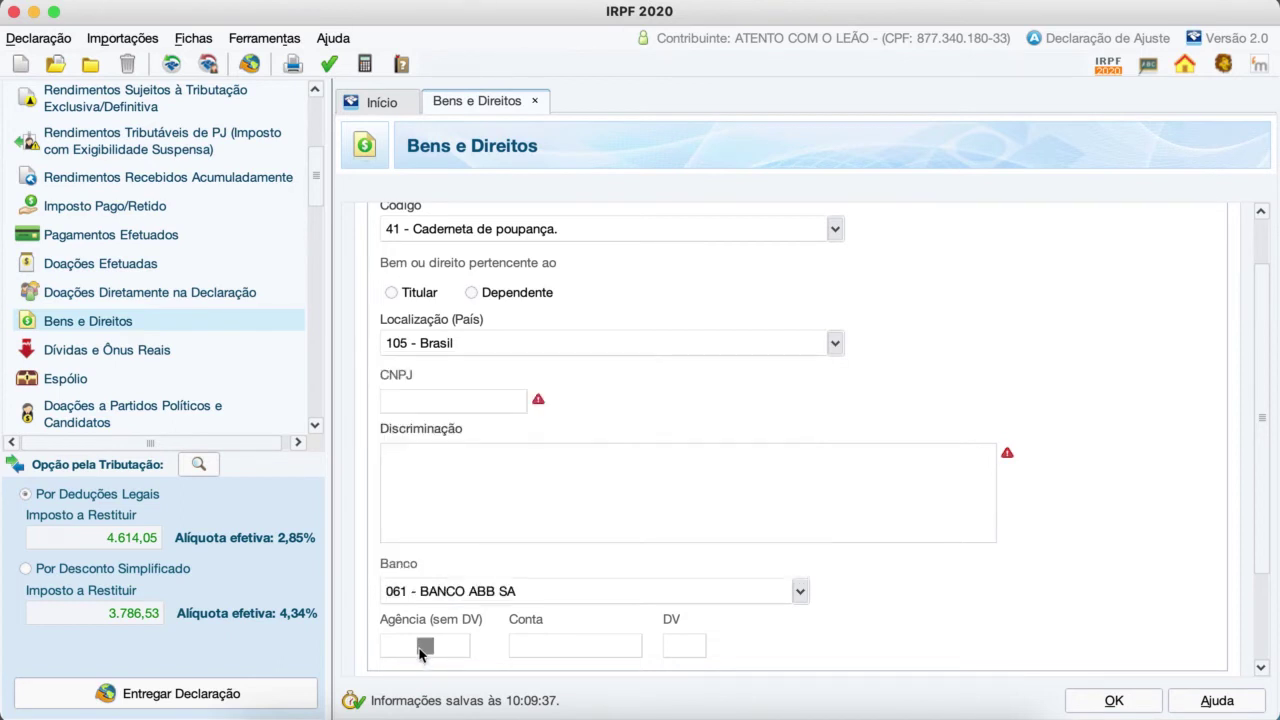
text(111)
click(597, 648)
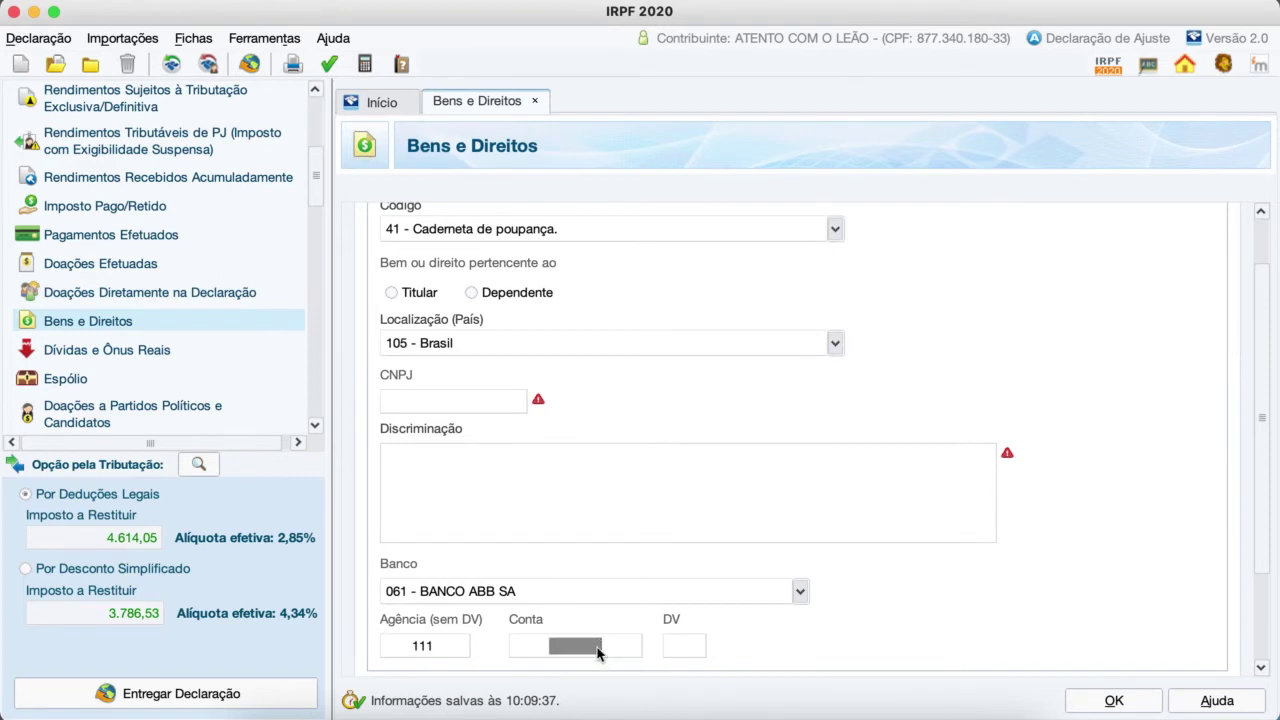
text(11111)
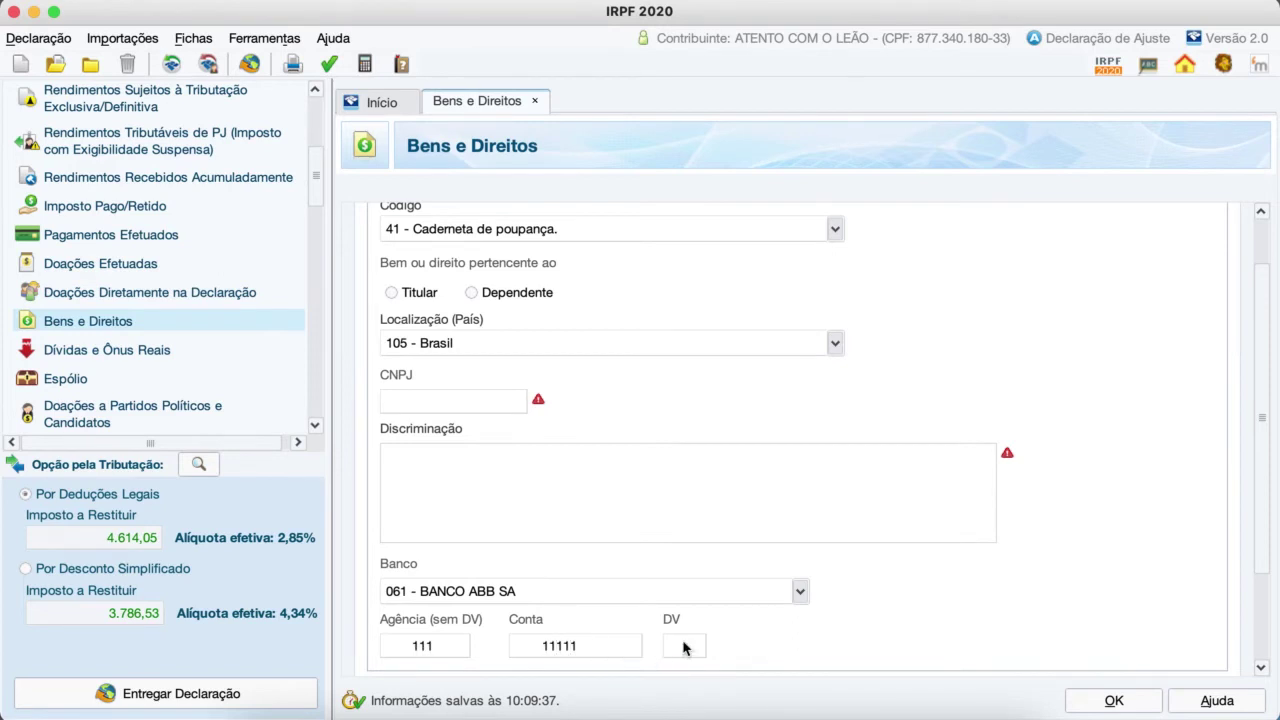
text(1)
Step: Enter balances of 3.000,00 for 2018 and 4.500,00 for 2019, and save the savings asset
scroll(871, 640, down, 3)
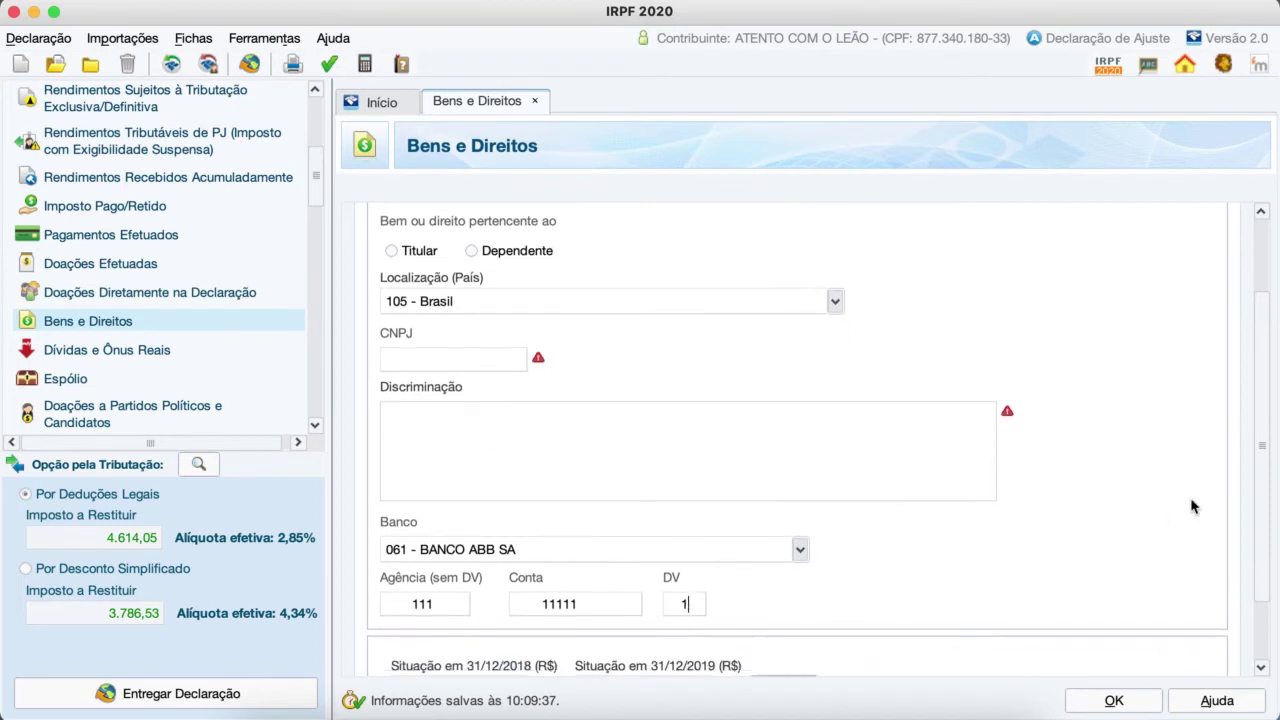
scroll(1190, 507, down, 2)
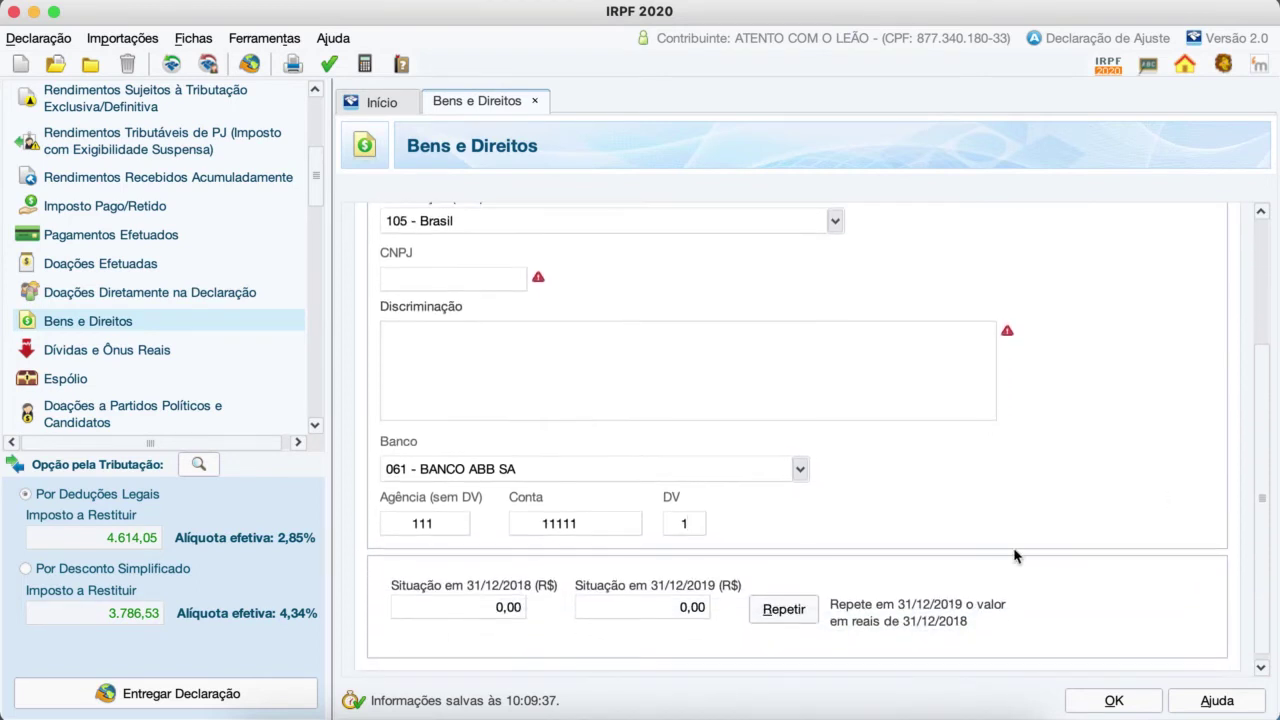
click(516, 619)
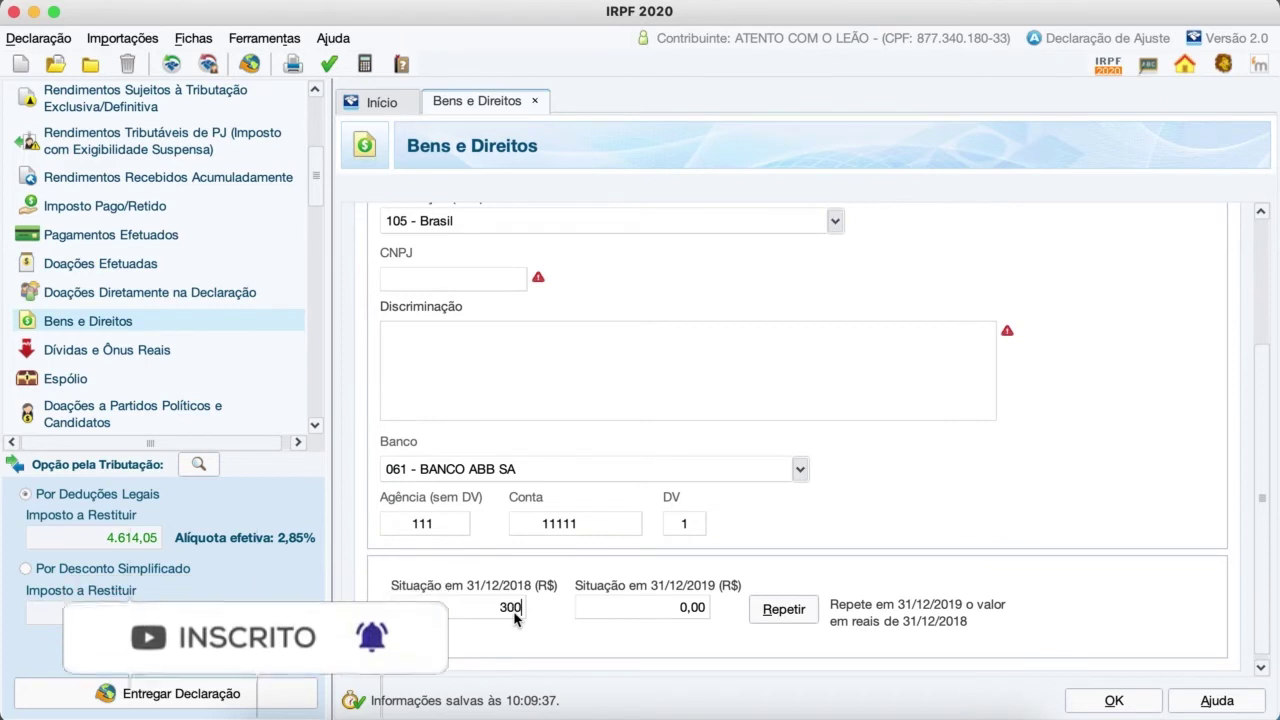
text(0)
click(660, 610)
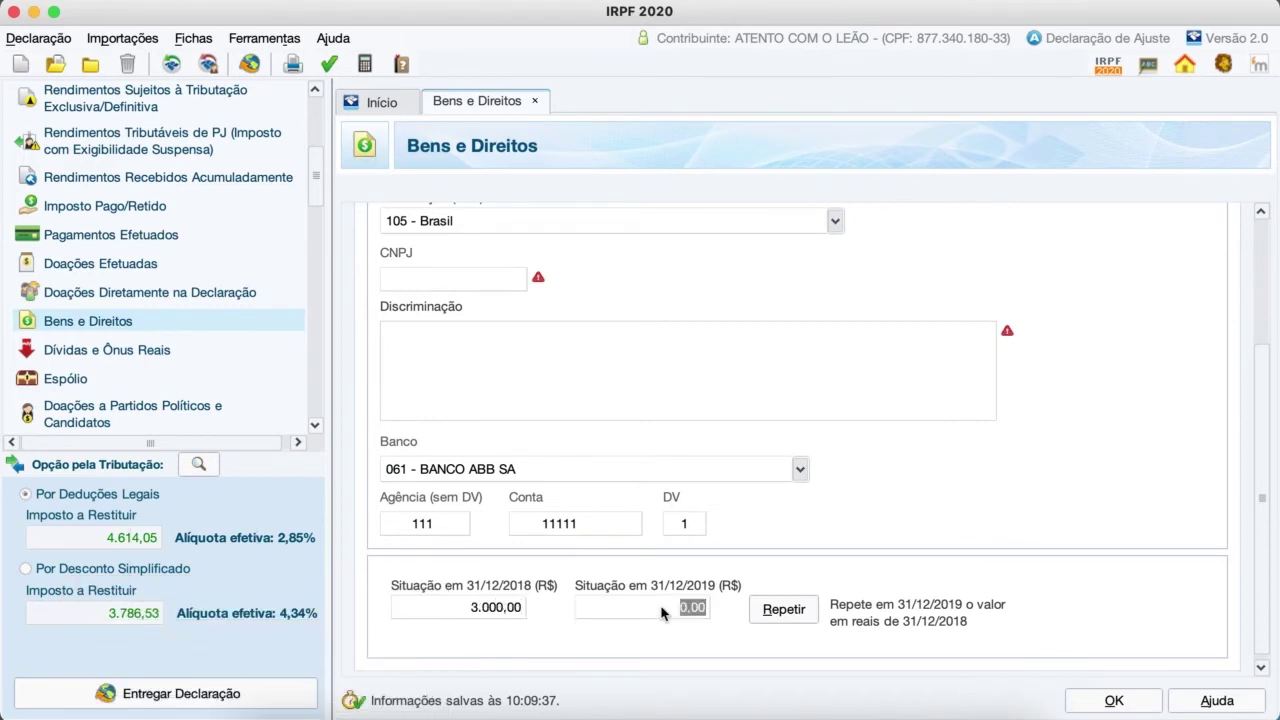
text(4500)
key(Tab)
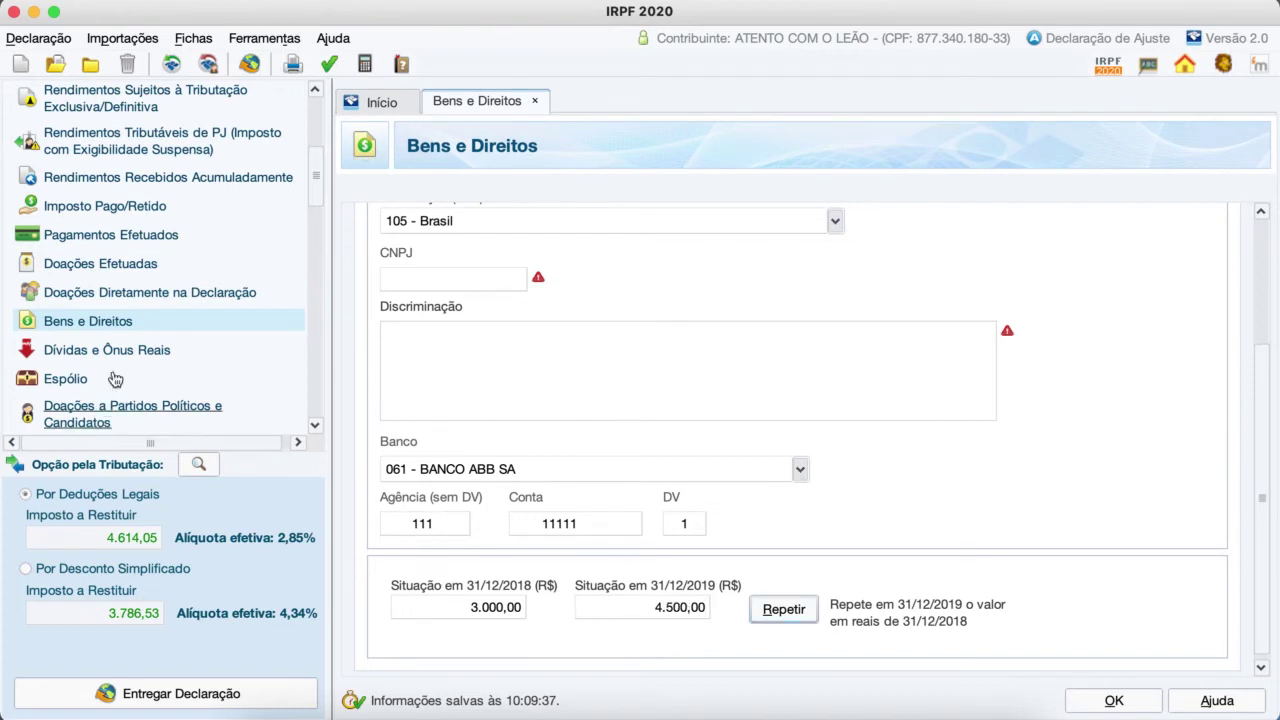
click(113, 328)
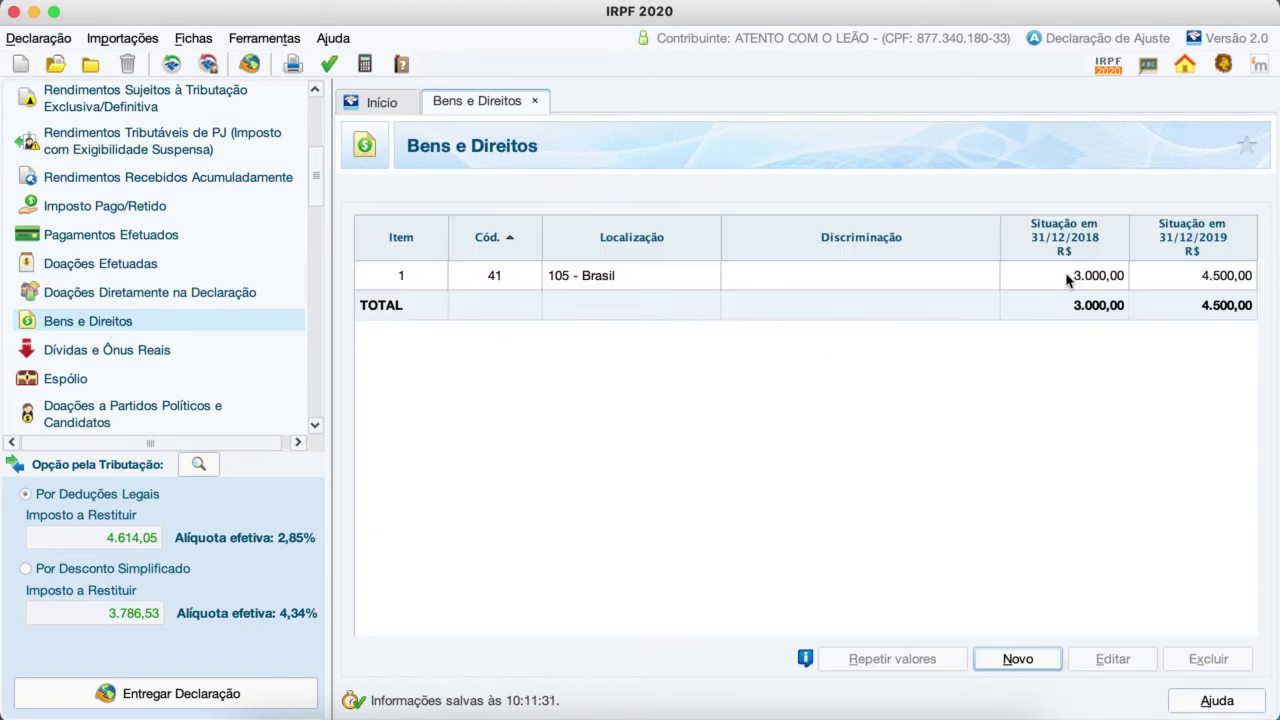
Step: Start a second asset entry coded 11 - Apartamento
click(1019, 664)
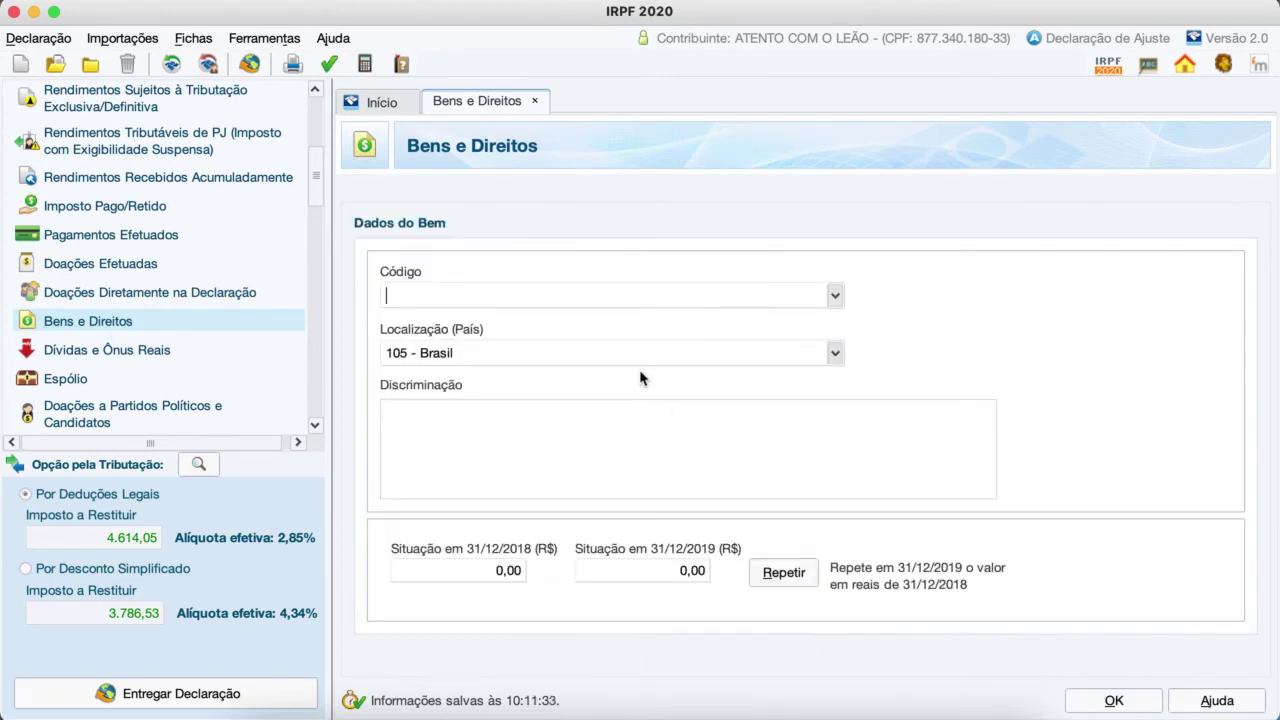
click(834, 297)
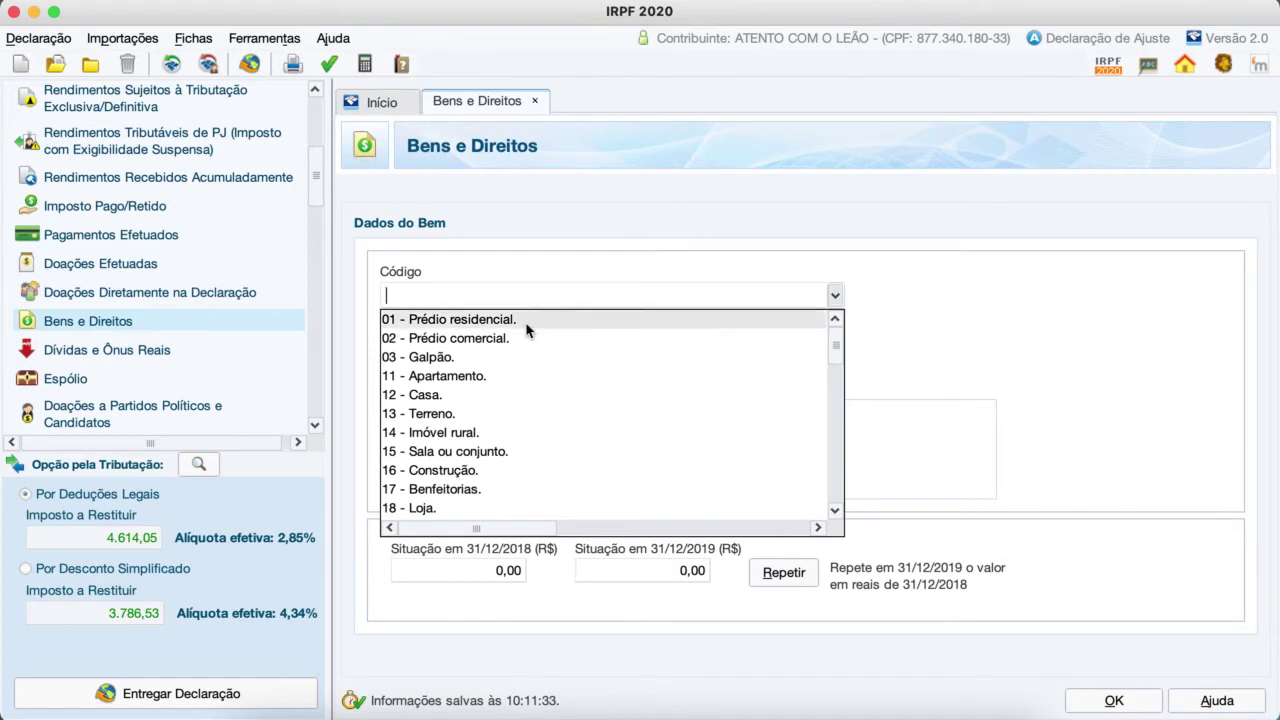
click(466, 378)
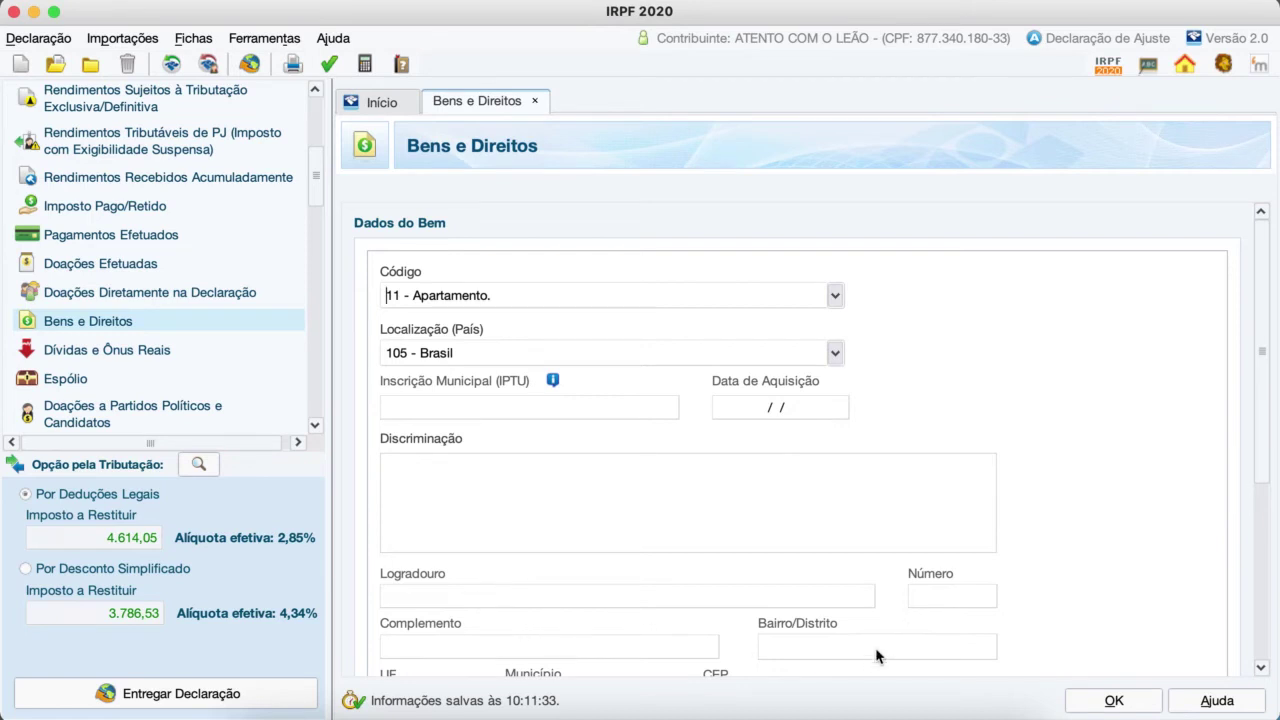
Step: Mark the apartment as registered (Sim) at the property registry, then open Dívidas e Ônus Reais
scroll(877, 656, down, 2)
scroll(877, 656, down, 7)
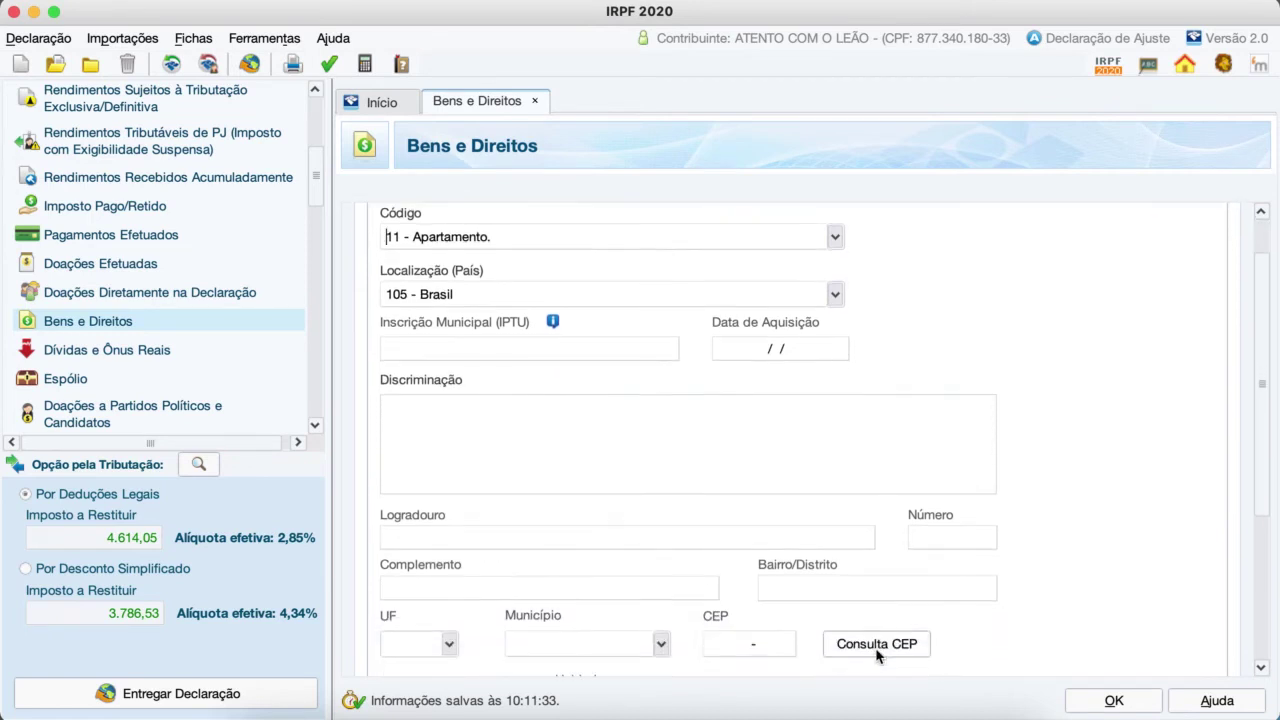
scroll(877, 656, down, 2)
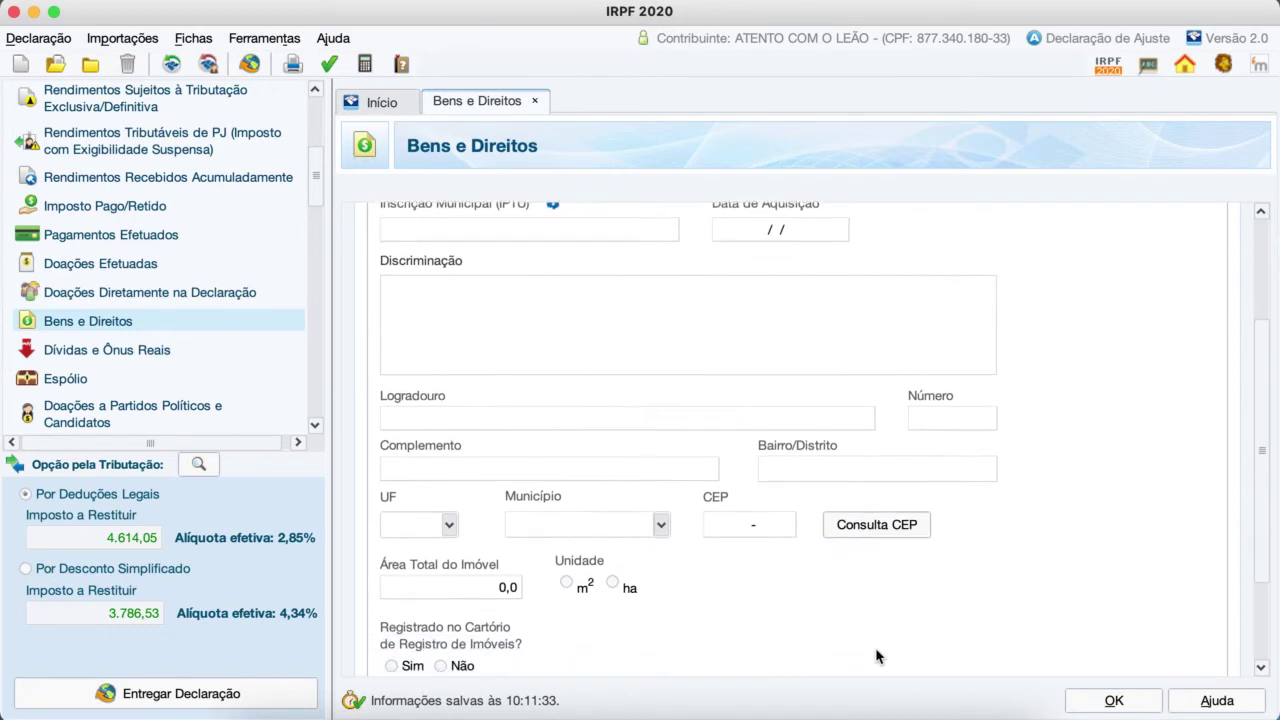
scroll(877, 656, down, 1)
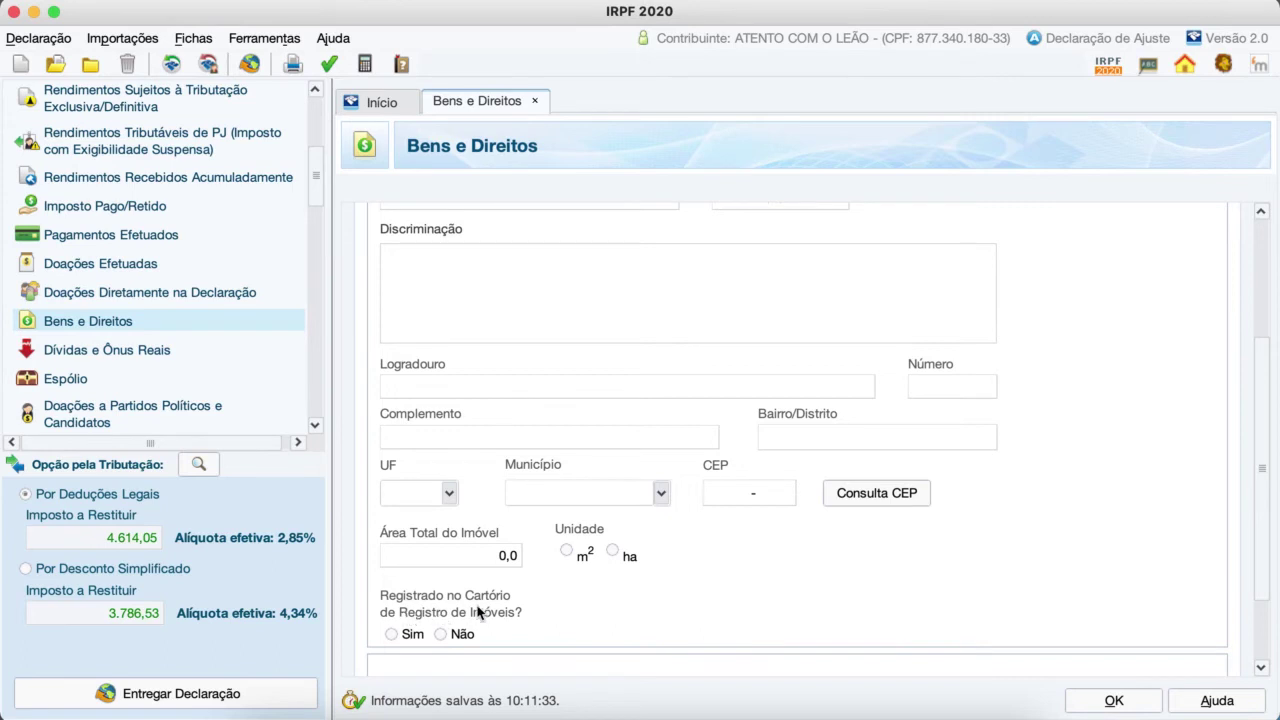
click(391, 635)
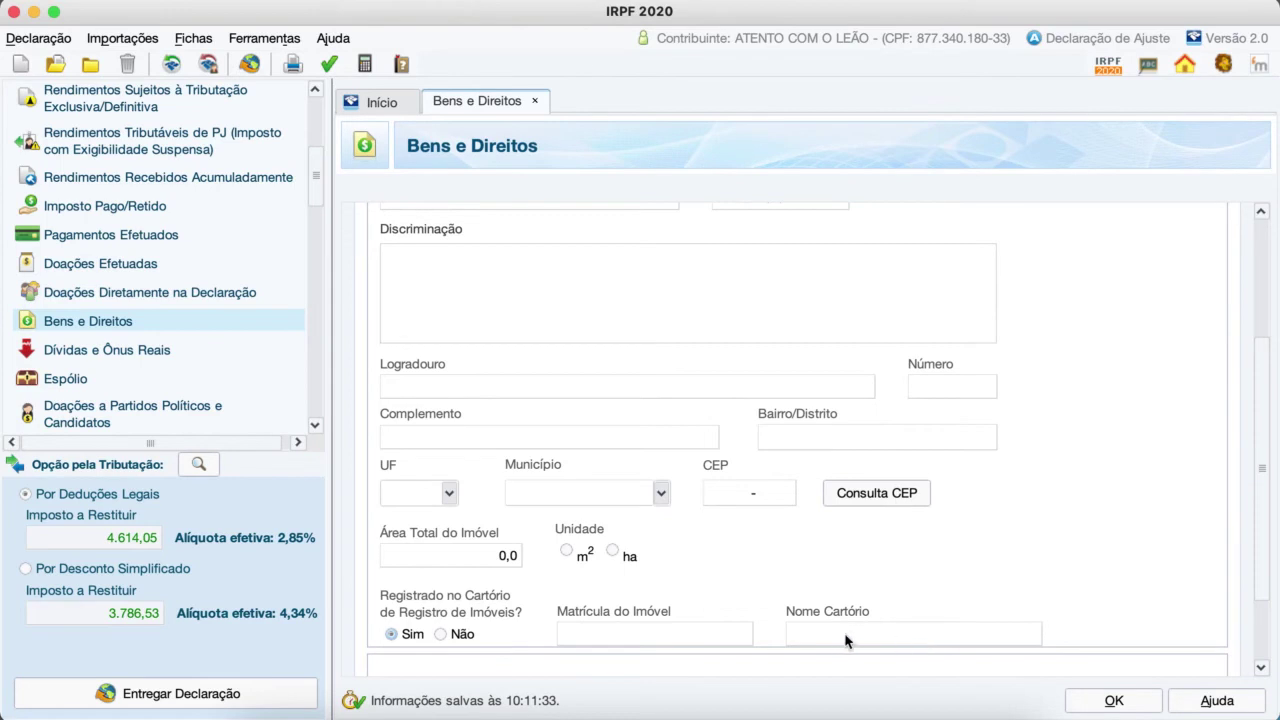
click(108, 352)
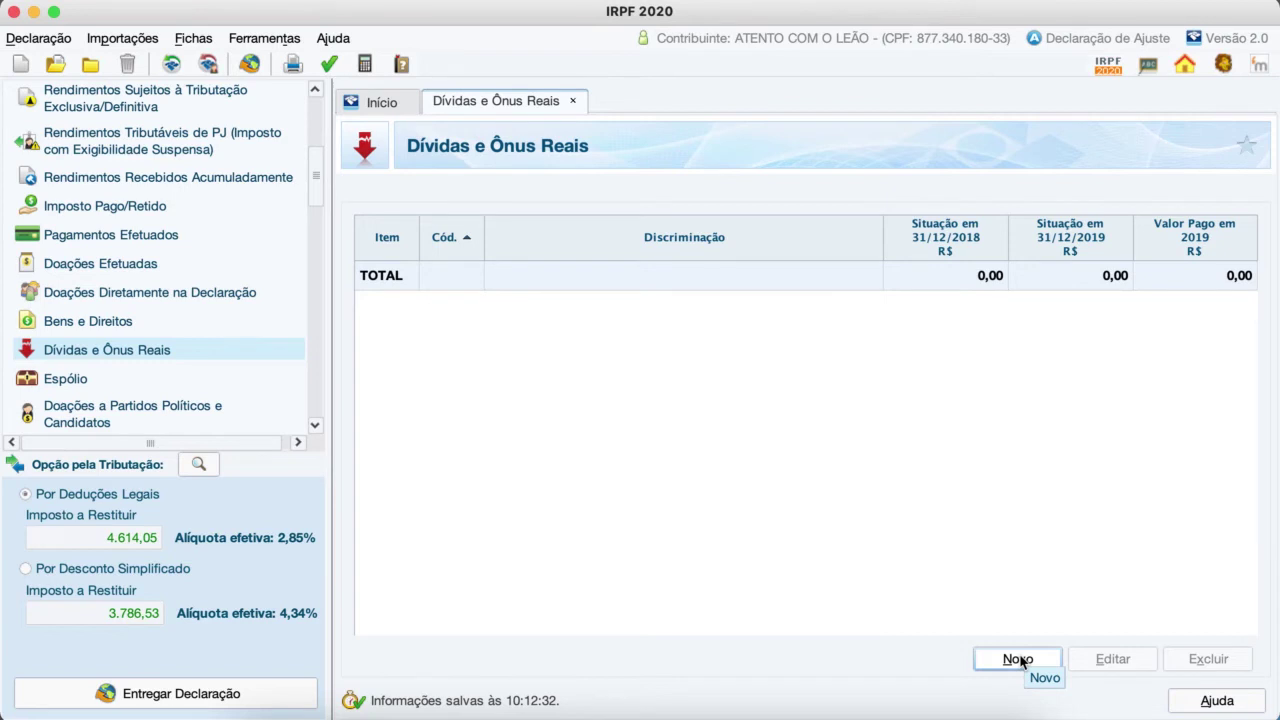
Step: Return to Bens e Direitos and start a new asset coded 21 - Veículo automotor terrestre
click(98, 322)
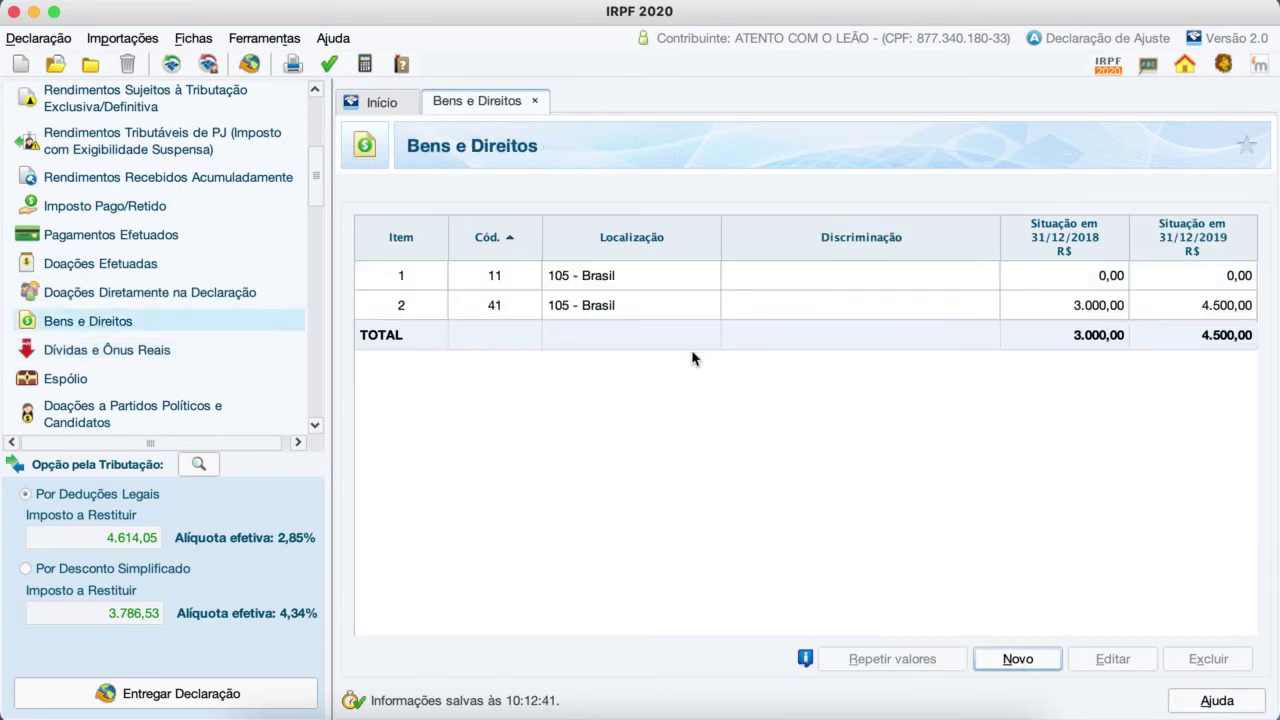
click(1018, 660)
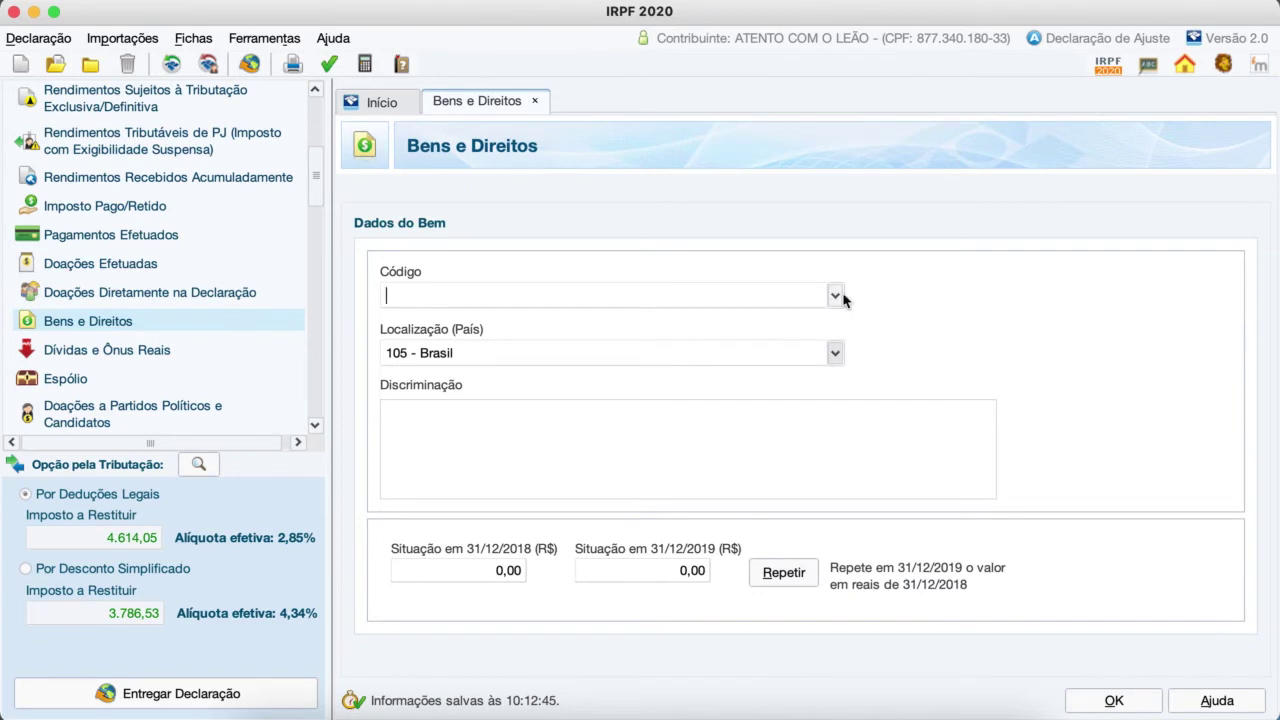
click(838, 297)
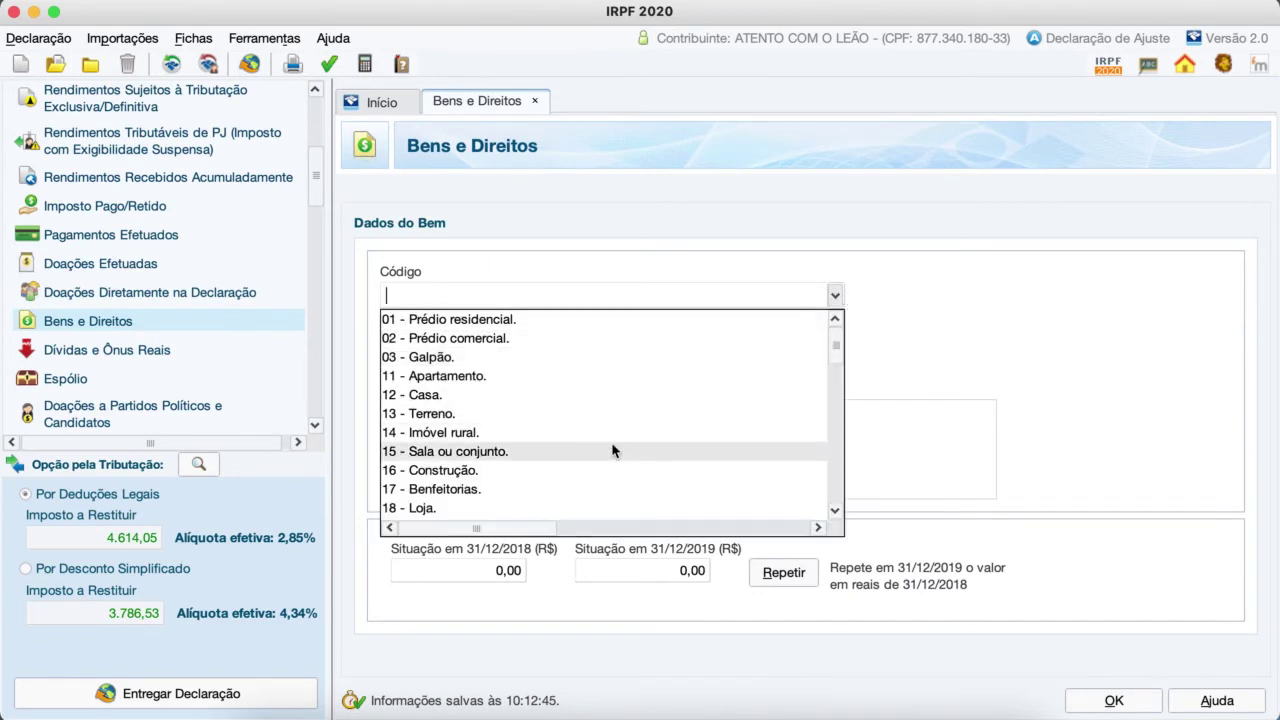
scroll(583, 478, down, 2)
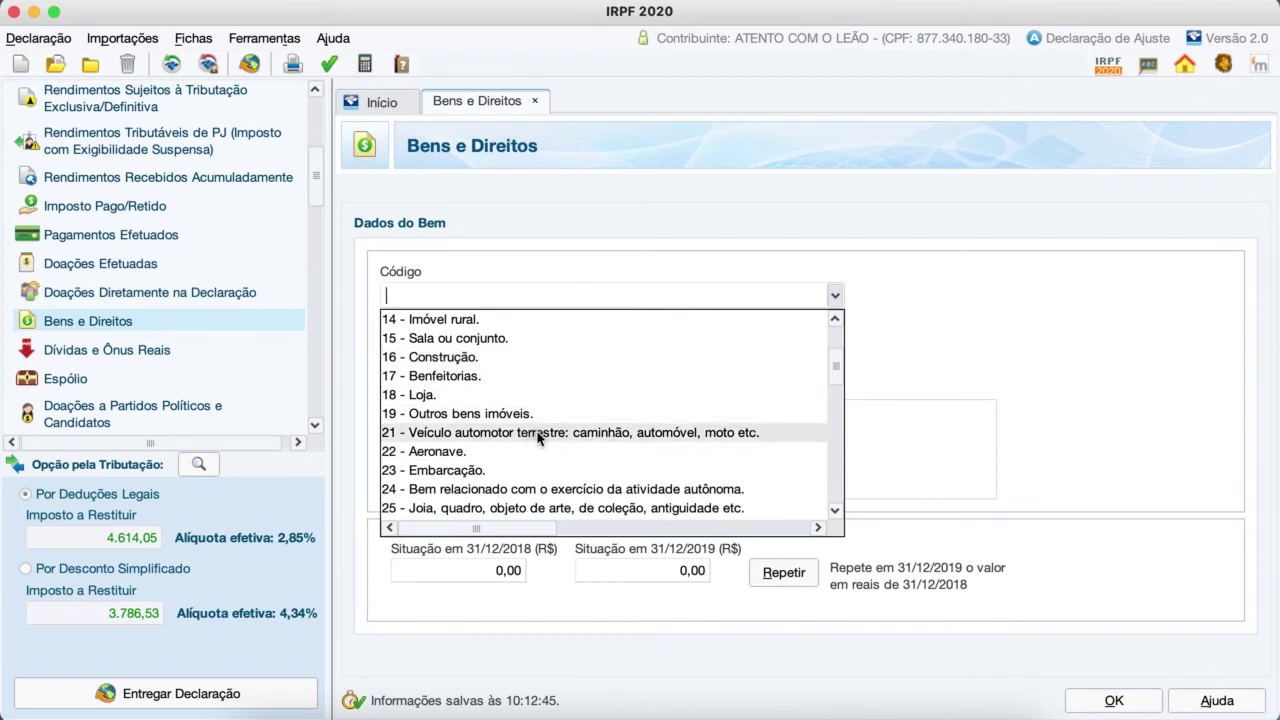
click(597, 434)
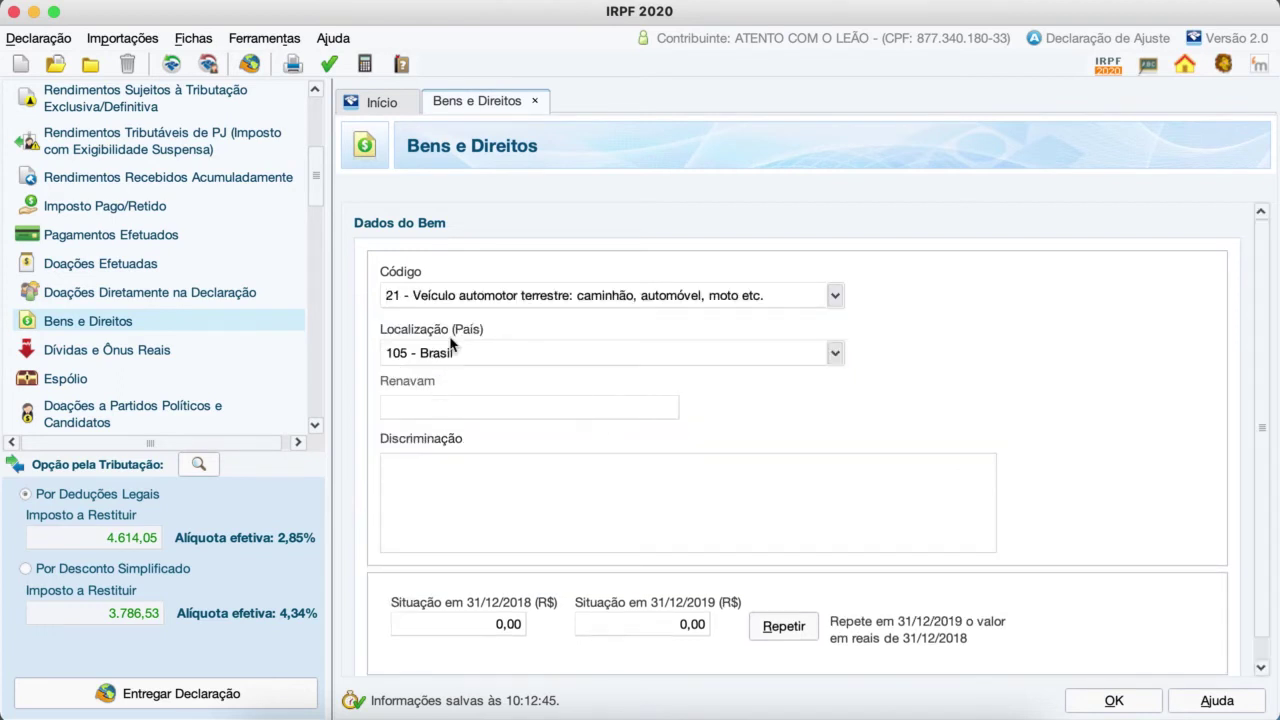
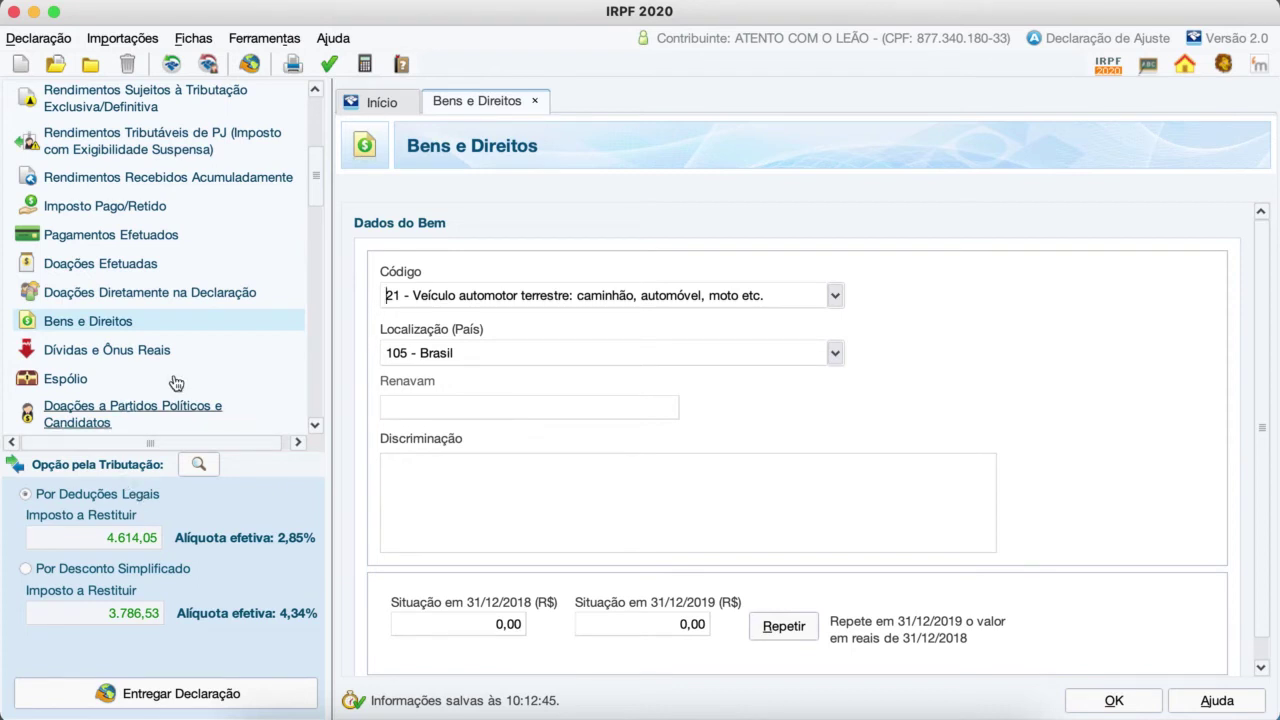
Step: Open the Dívidas e Ônus Reais sheet, whose empty debts table totals 0,00
click(128, 352)
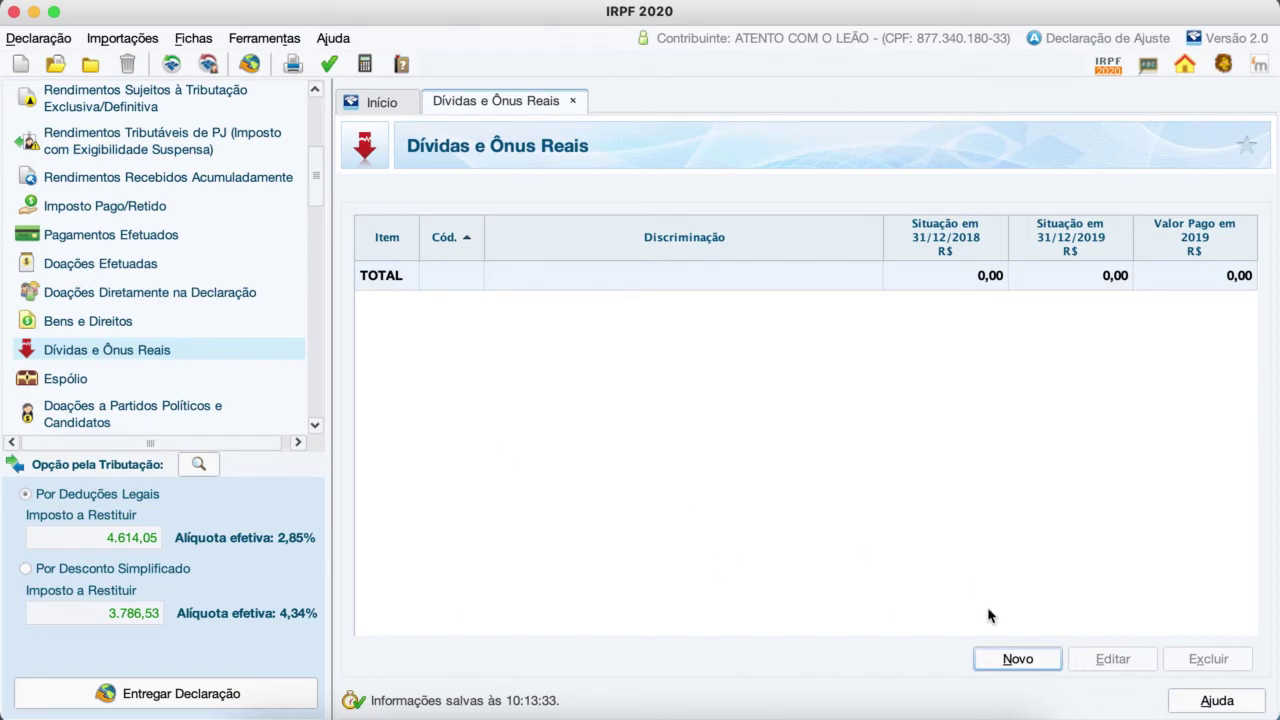
Step: Add a new debt coded 11 - Estabelecimento bancário comercial and move into its description and 2018 value
click(1017, 660)
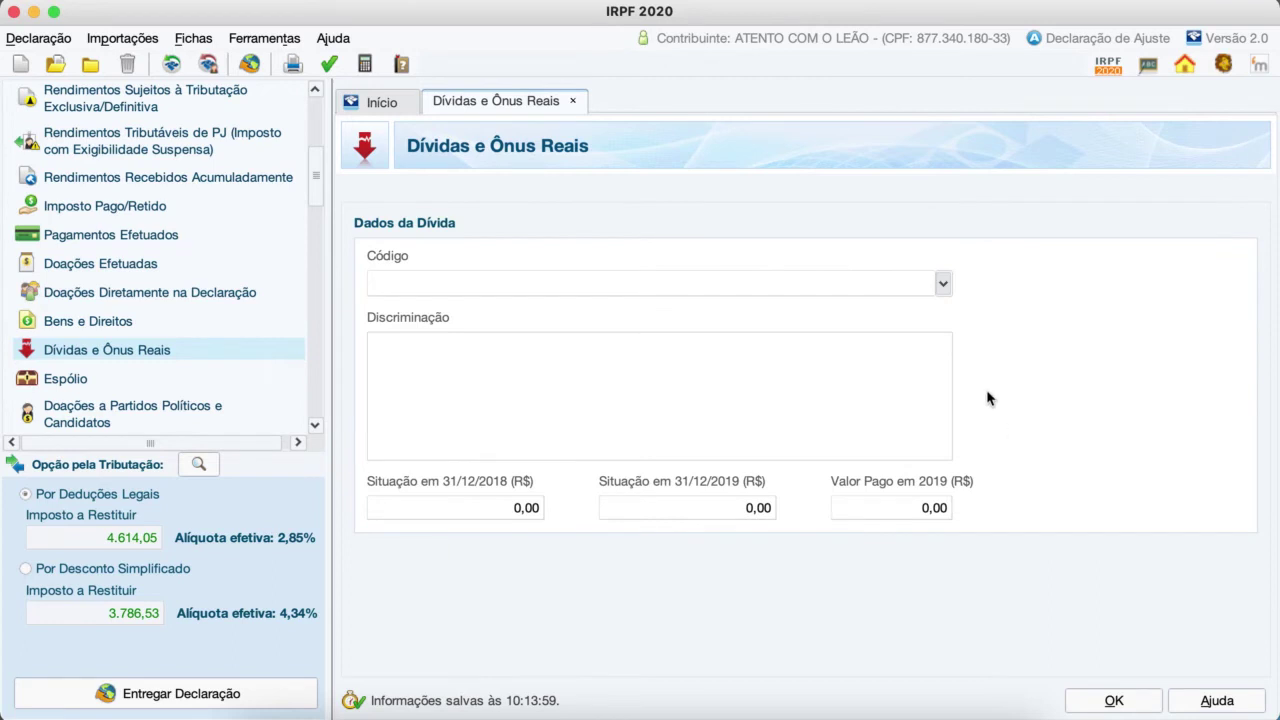
click(943, 285)
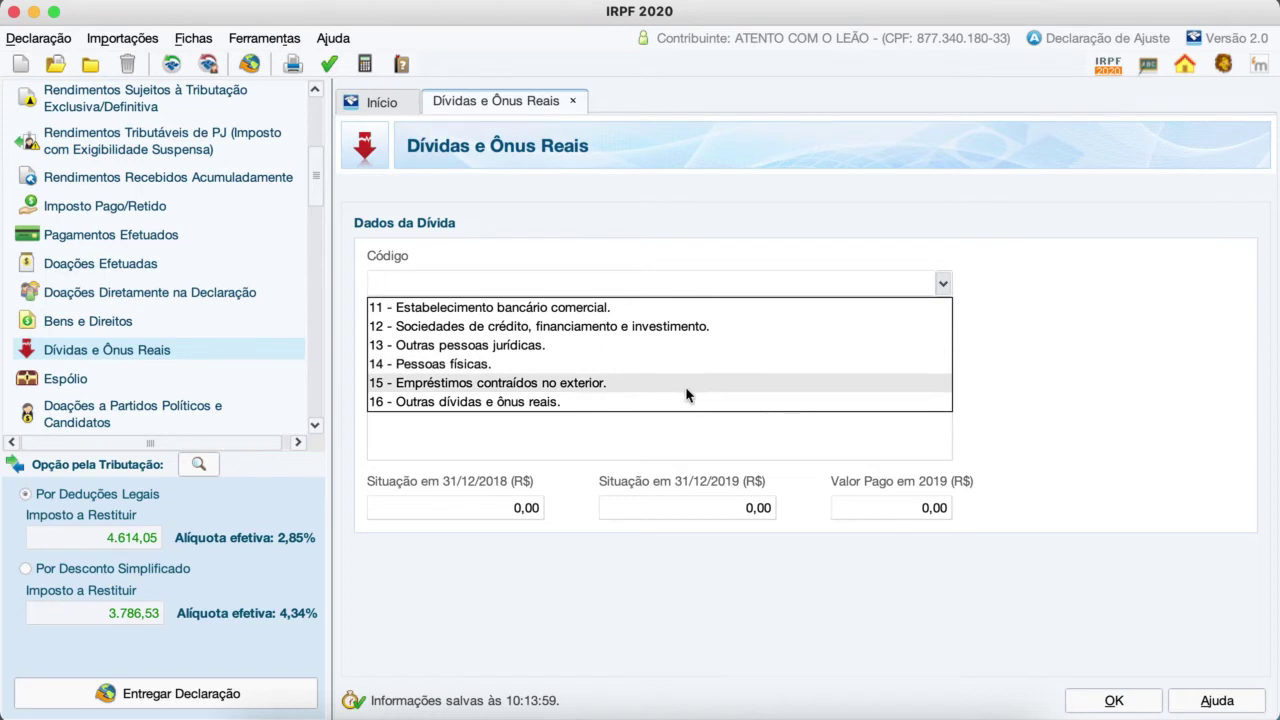
click(624, 309)
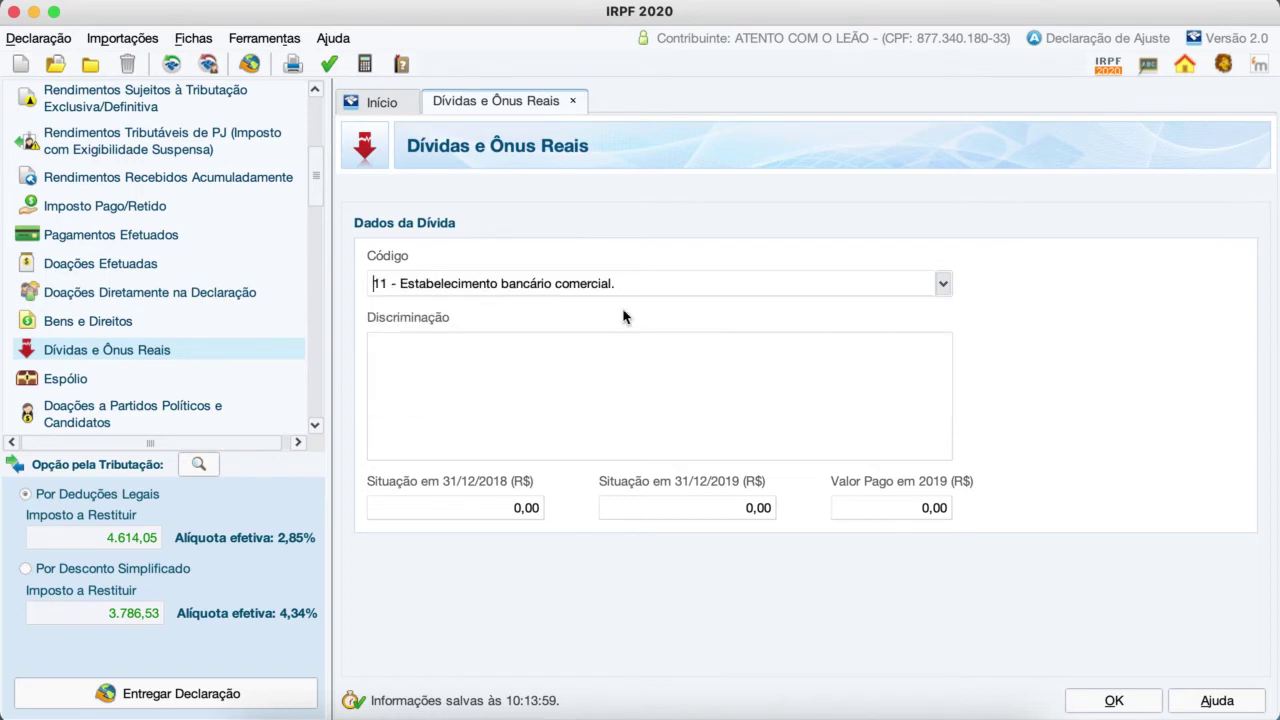
click(483, 363)
click(529, 511)
Step: View the Espólio sheet, with the estate administrator's CPF, name and address left blank
click(71, 382)
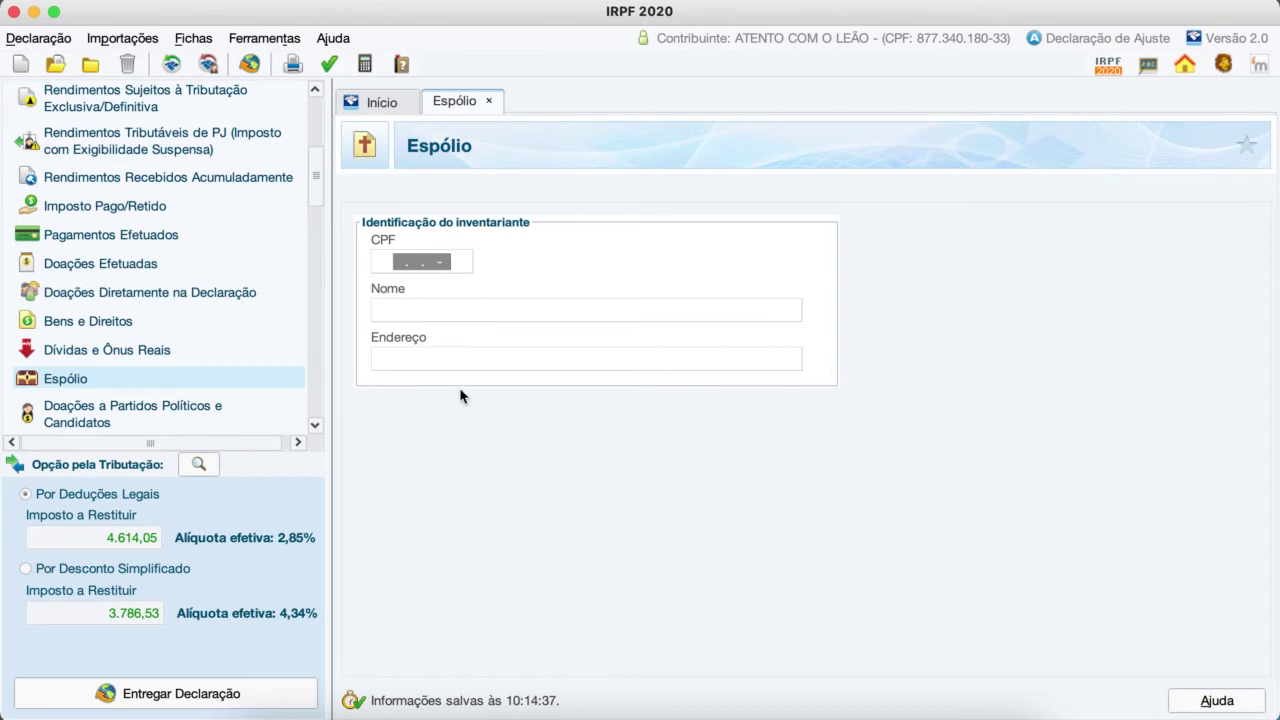
scroll(142, 375, down, 6)
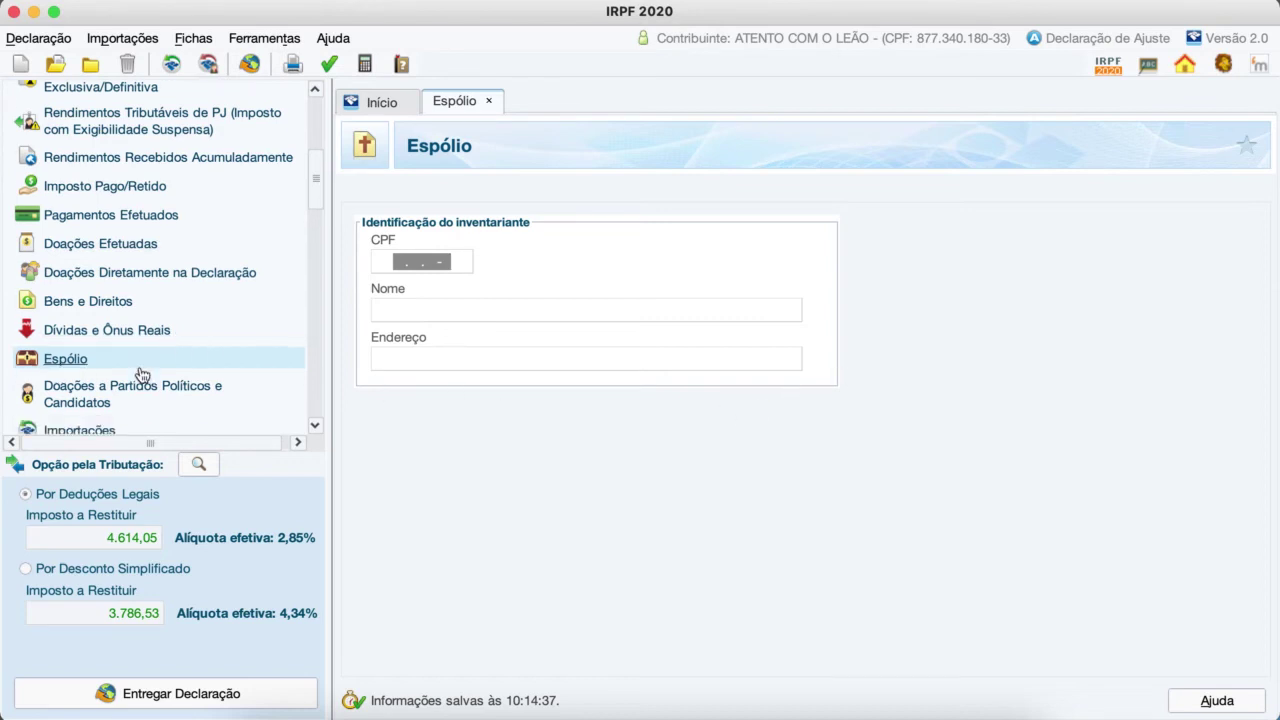
scroll(140, 372, up, 1)
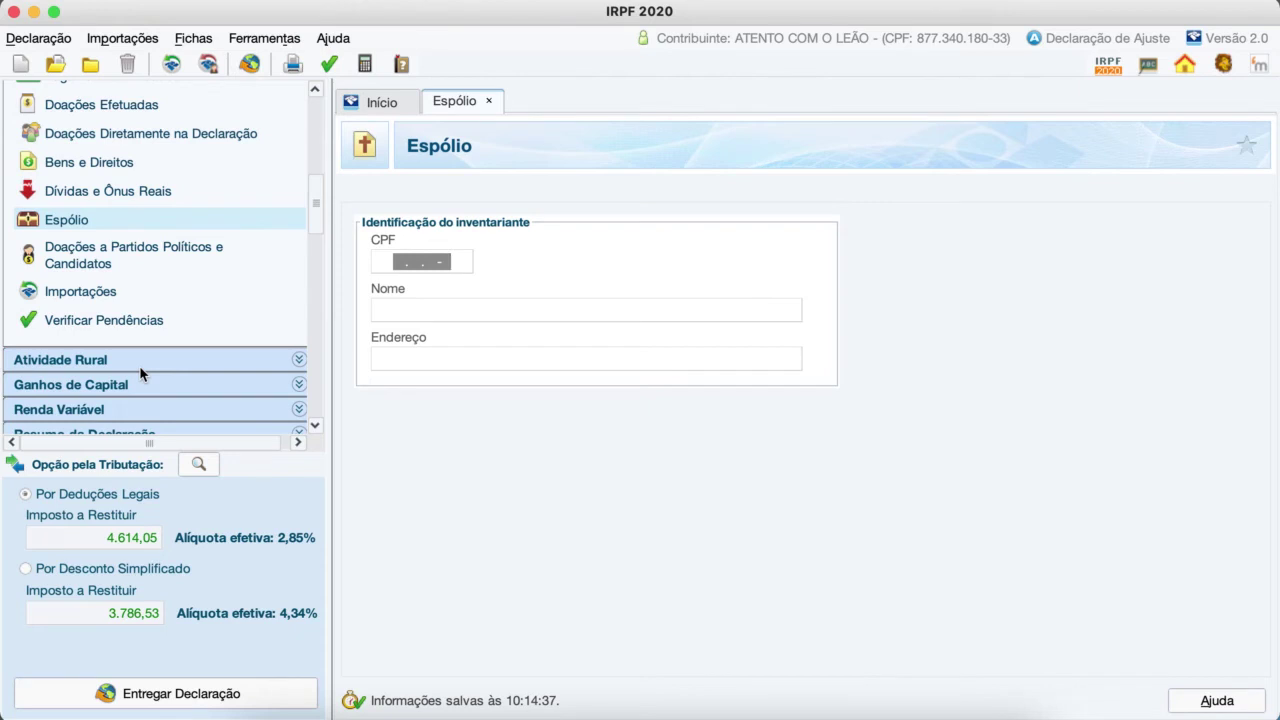
Step: Create a blank political donation entry with empty CNPJ and name and value 0,00
click(135, 255)
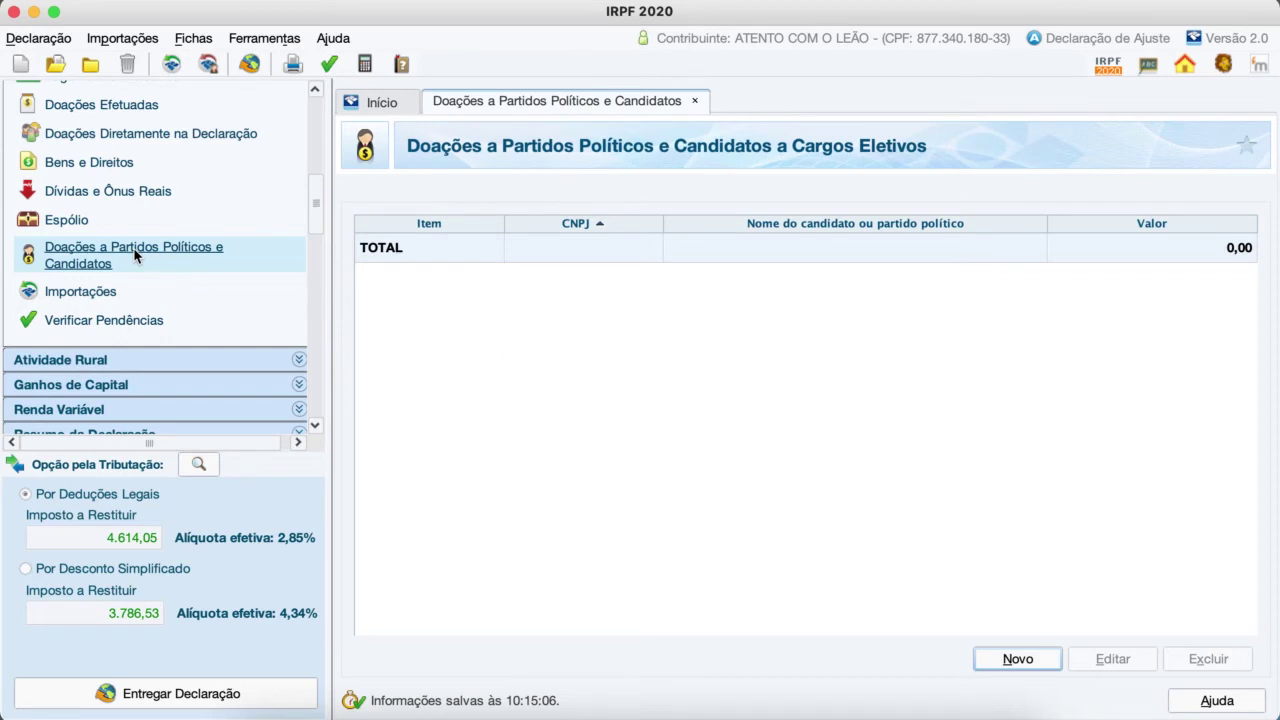
click(1013, 660)
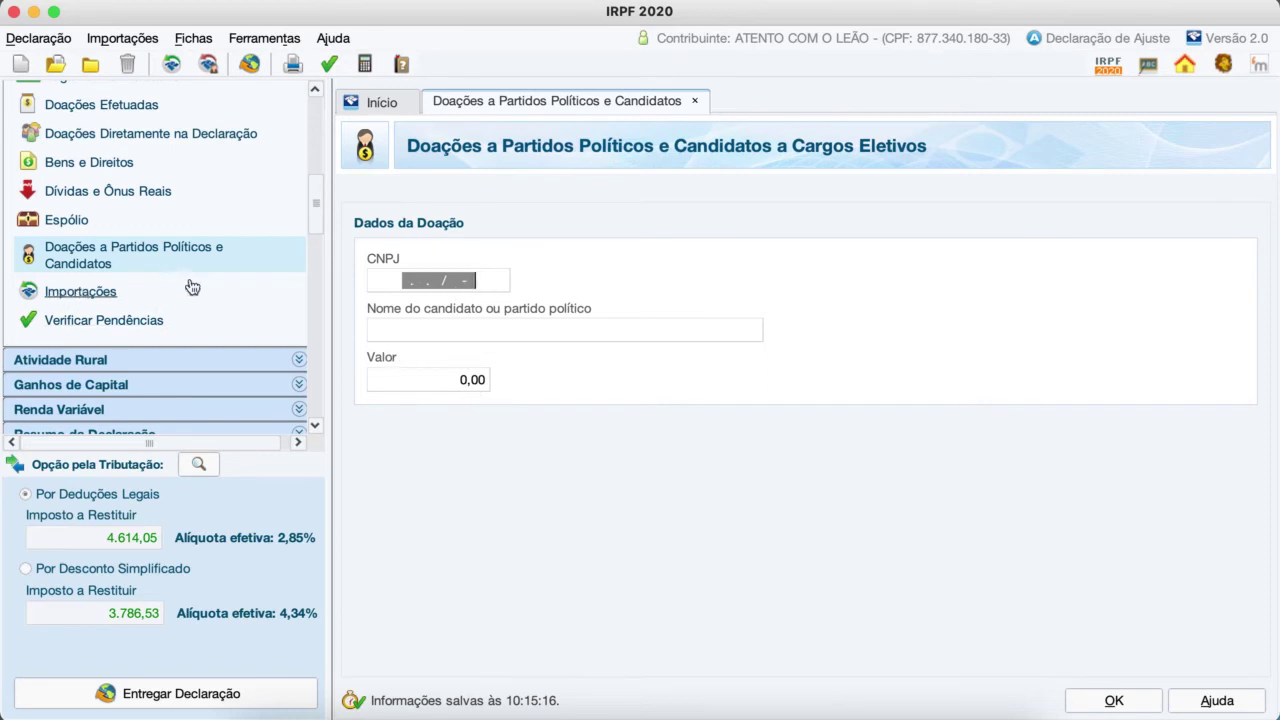
scroll(192, 287, down, 3)
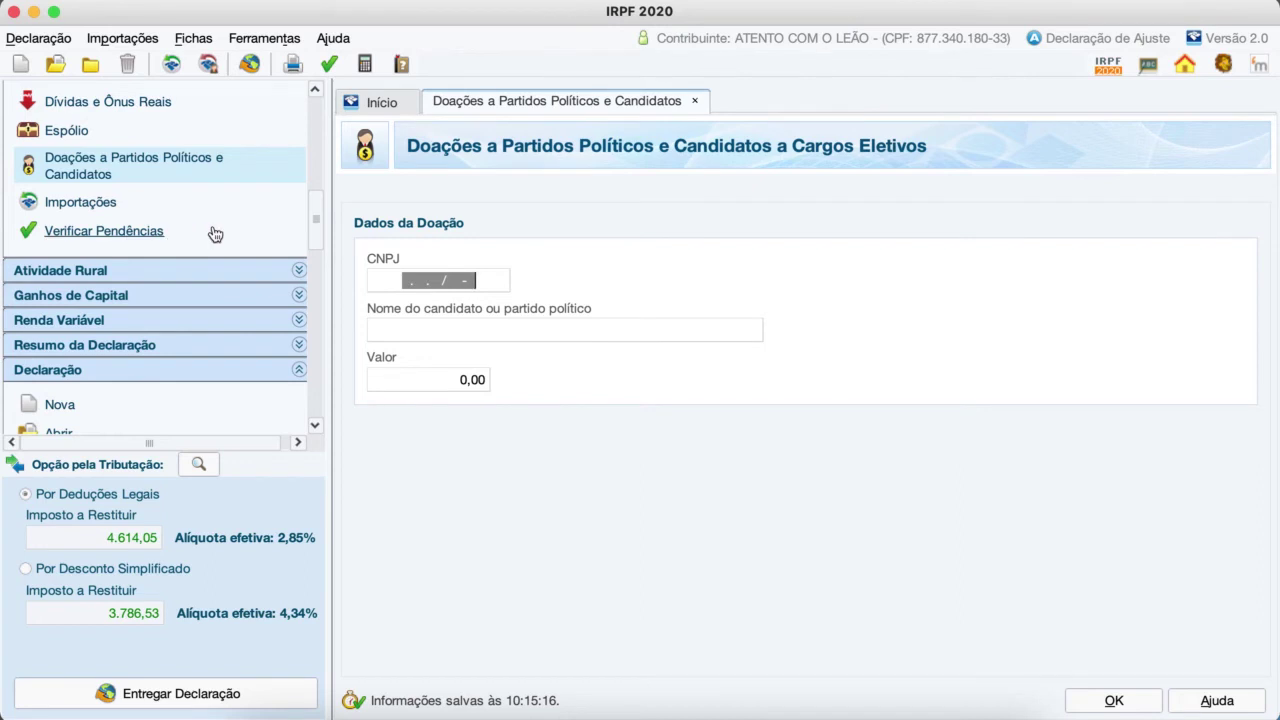
Step: Run Verificar Pendências to list the declaration's 24 errors and 9 warnings
click(136, 232)
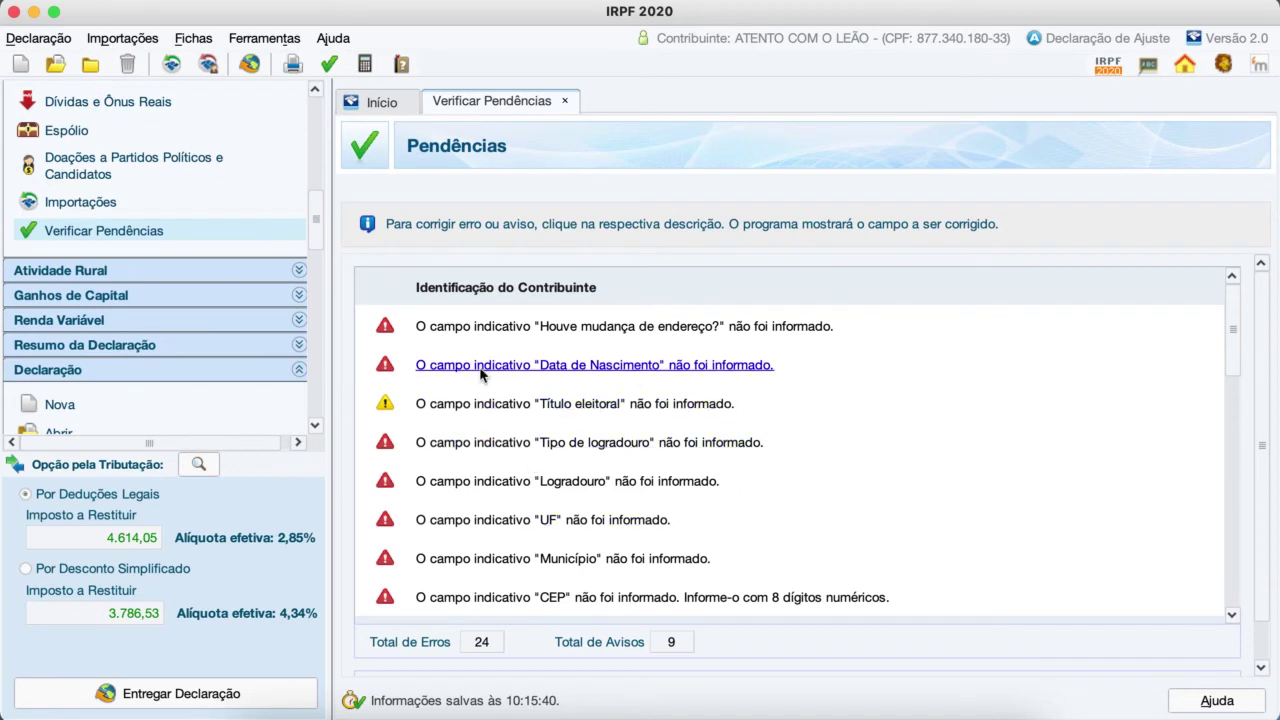
Step: Answer Não to 'Houve mudança de endereço?' and re-verify, leaving 23 errors
click(642, 330)
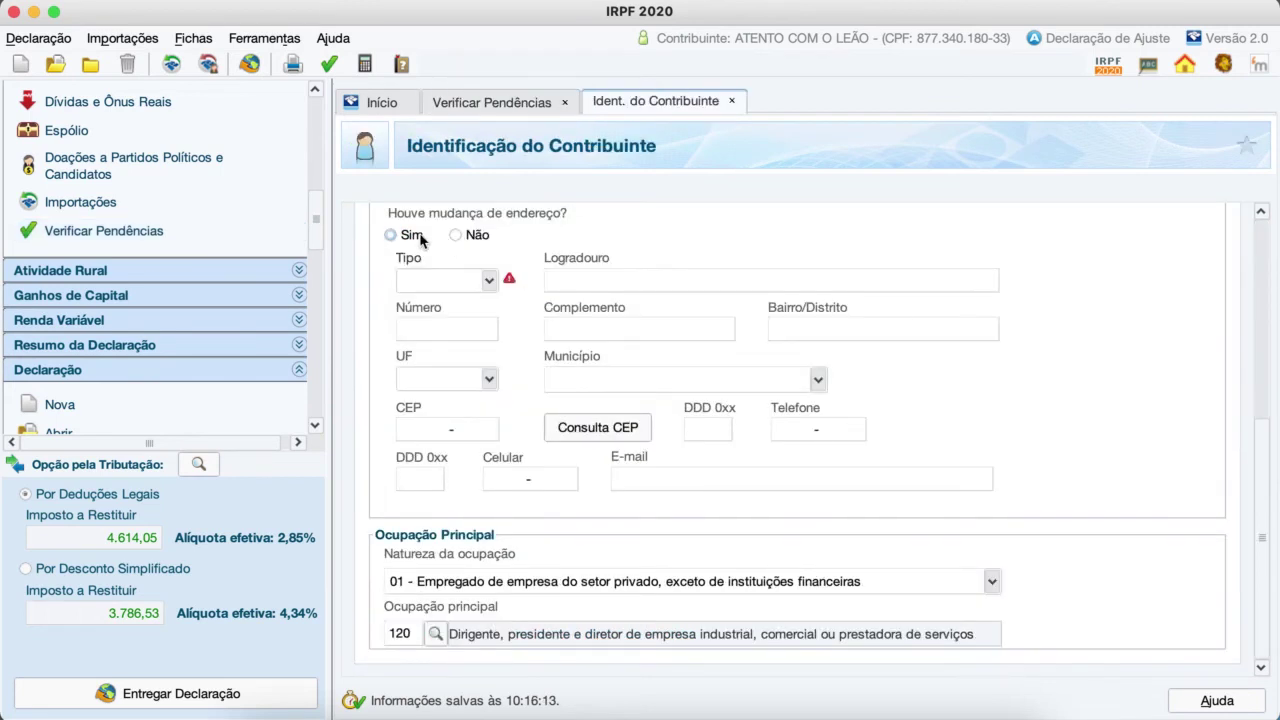
click(457, 235)
click(330, 66)
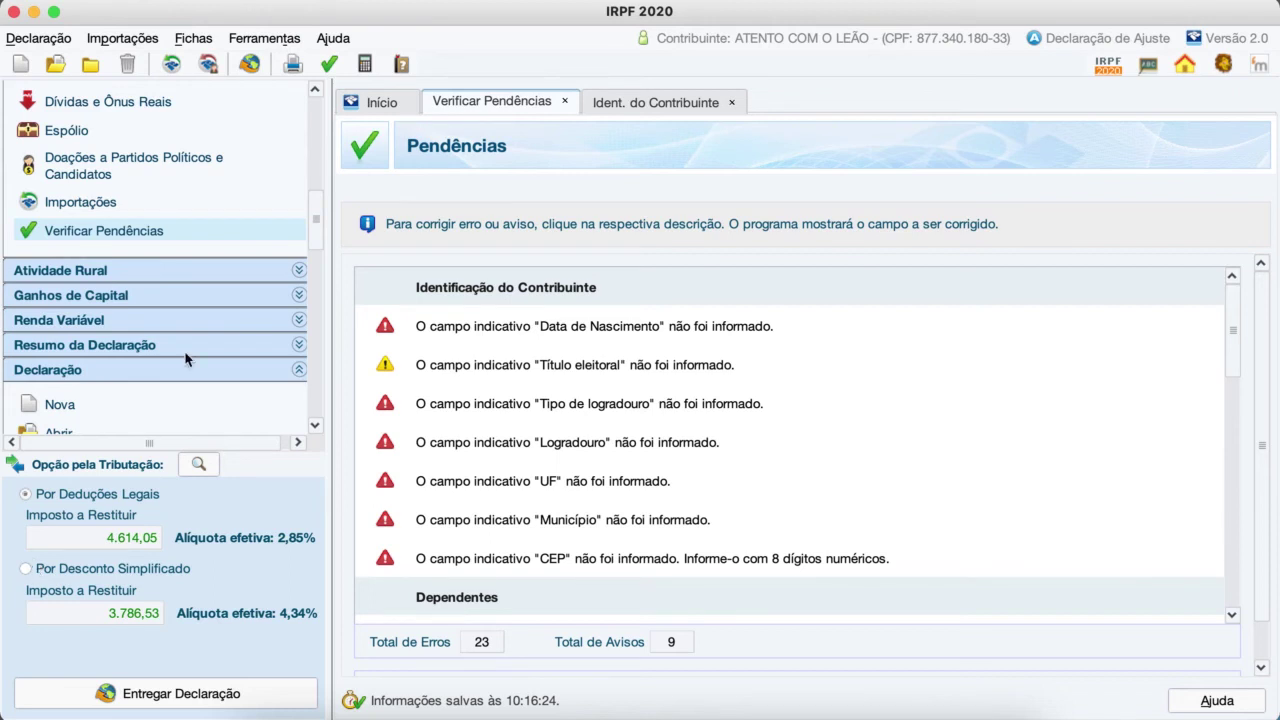
Step: Attempt delivery with bank data left blank, then decline the pending-errors prompt so submission is cancelled
click(248, 64)
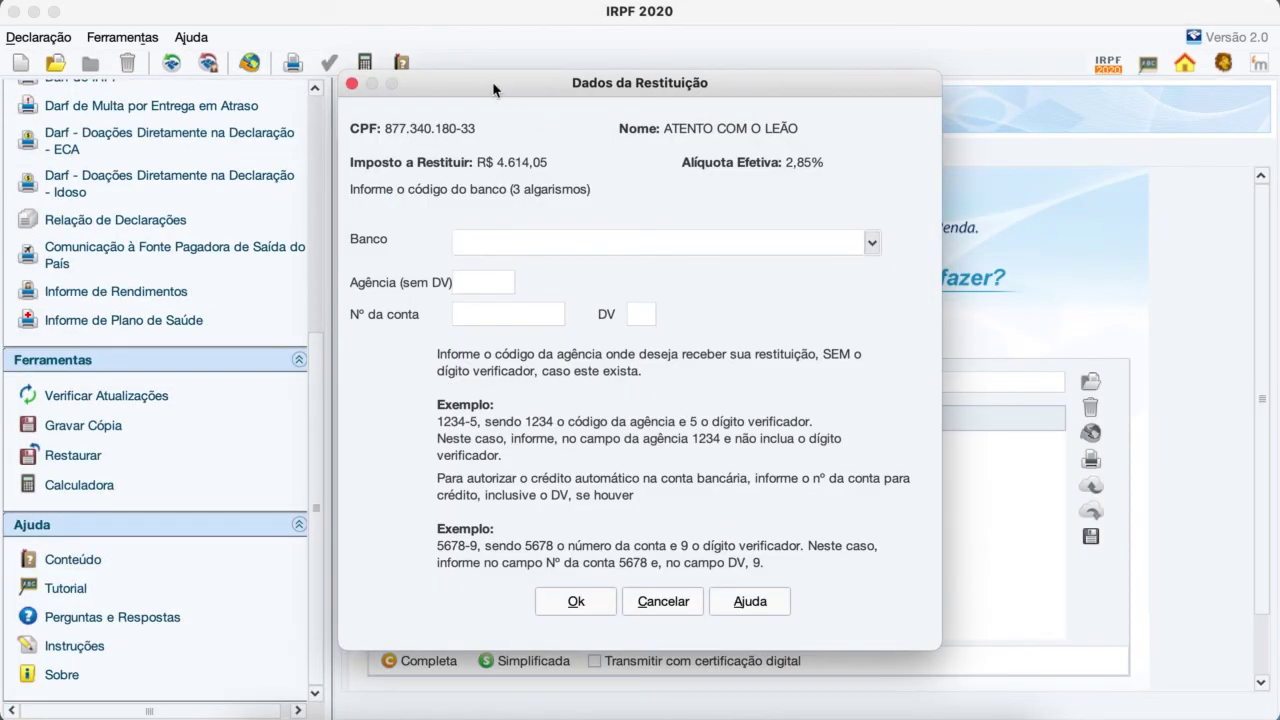
drag(489, 79, 788, 79)
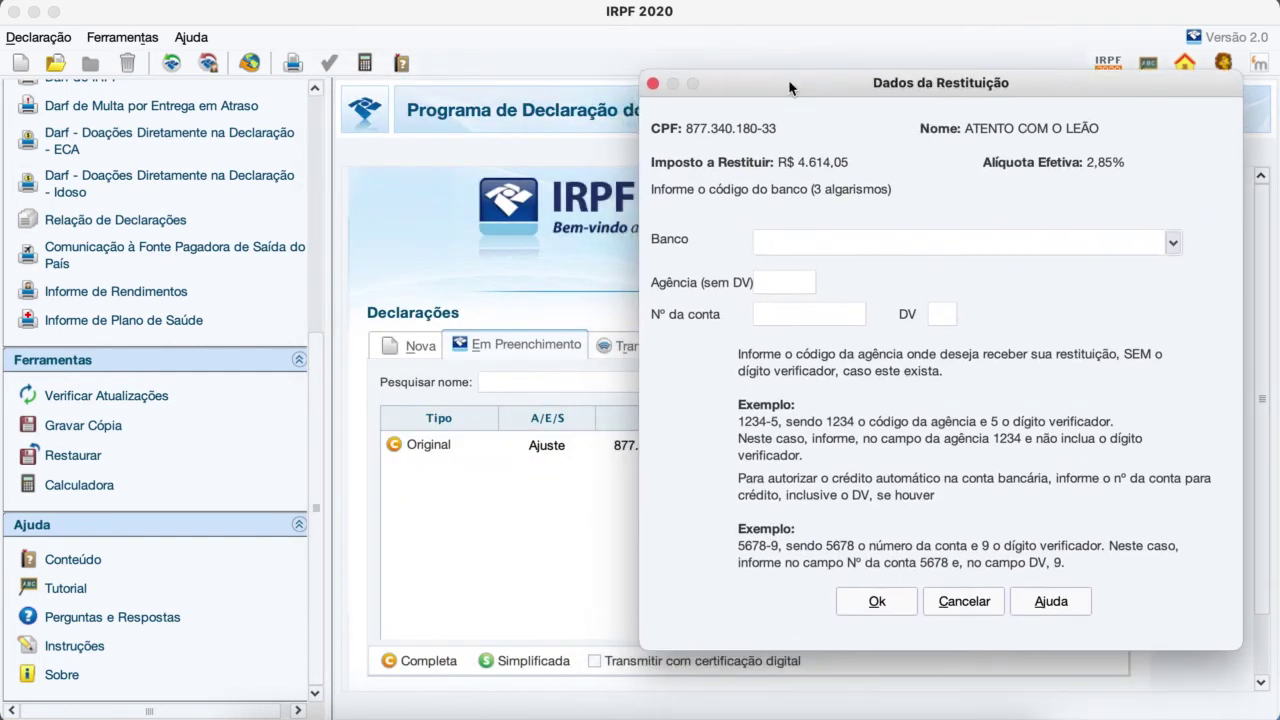
click(1174, 244)
click(1174, 244)
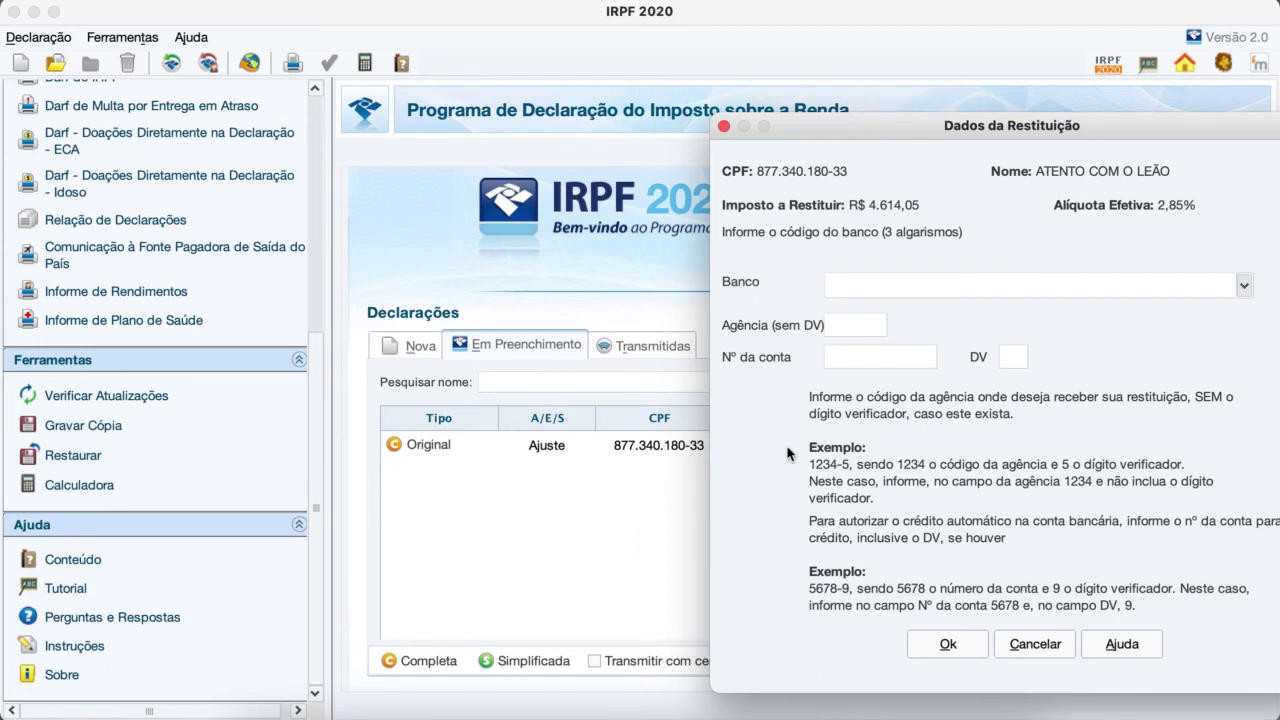
click(948, 645)
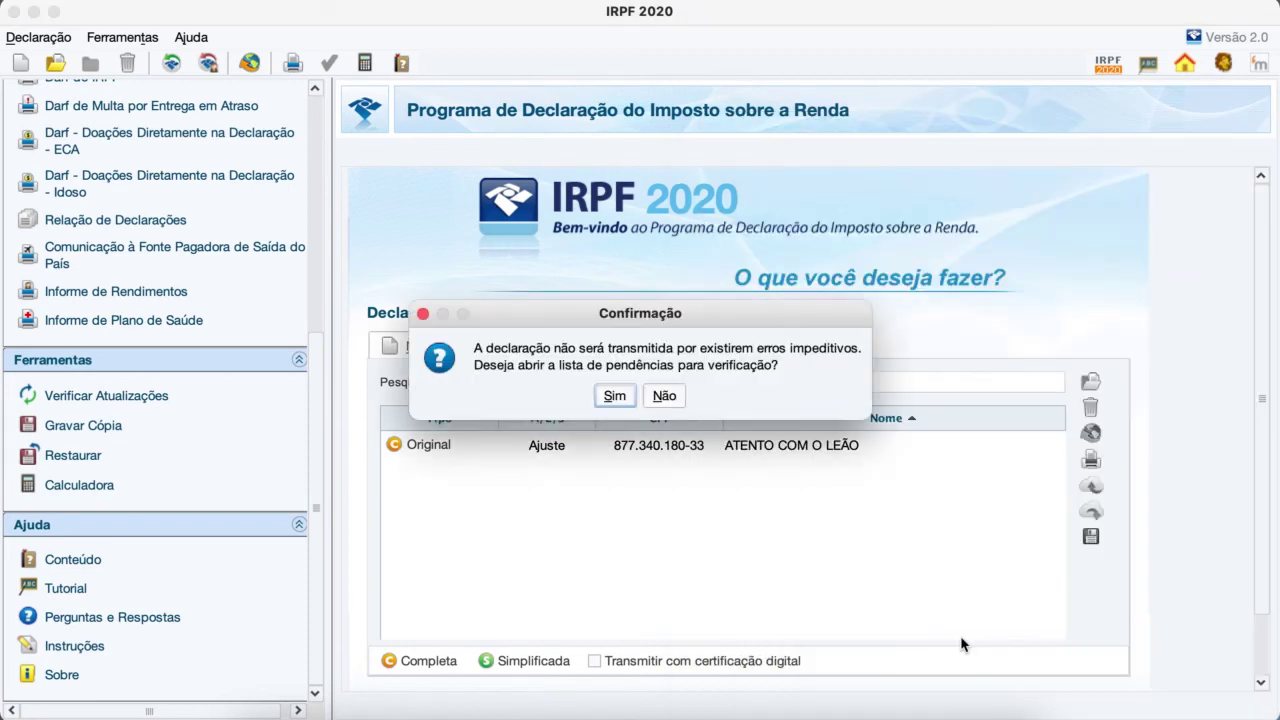
click(664, 398)
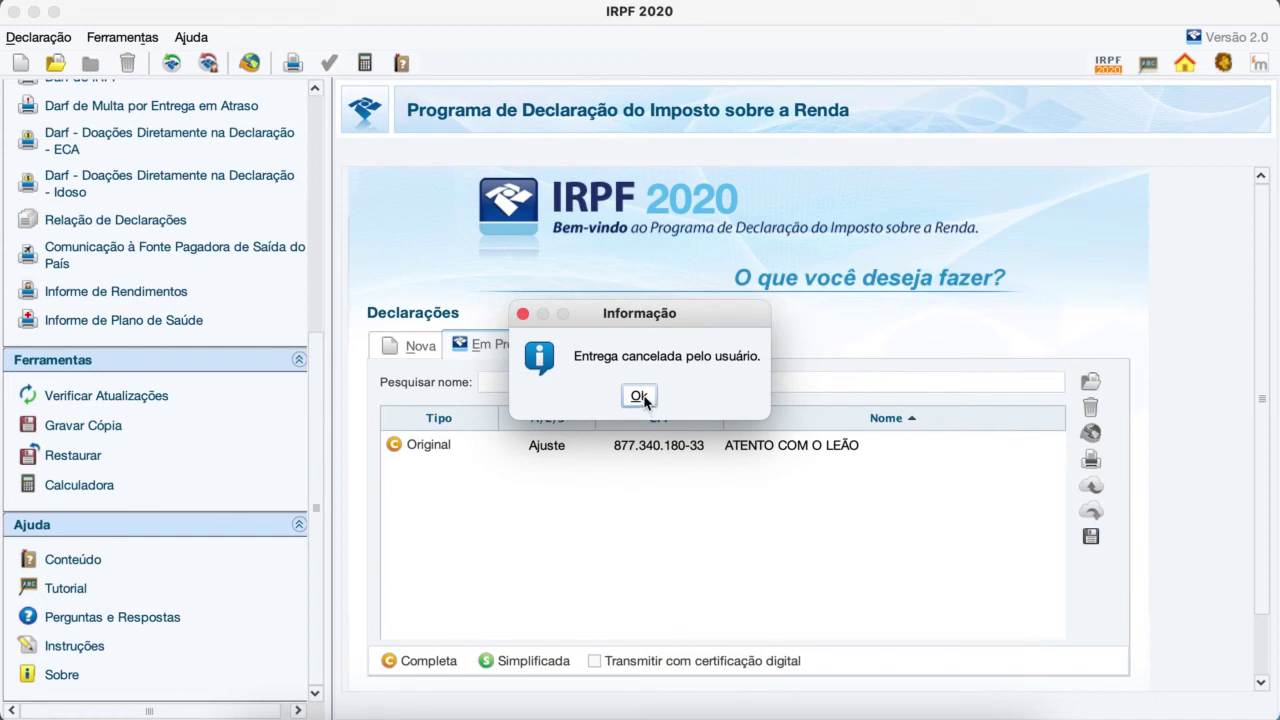
Step: Dismiss the 'Entrega cancelada pelo usuário.' notice, returning to the declarations start screen
click(644, 401)
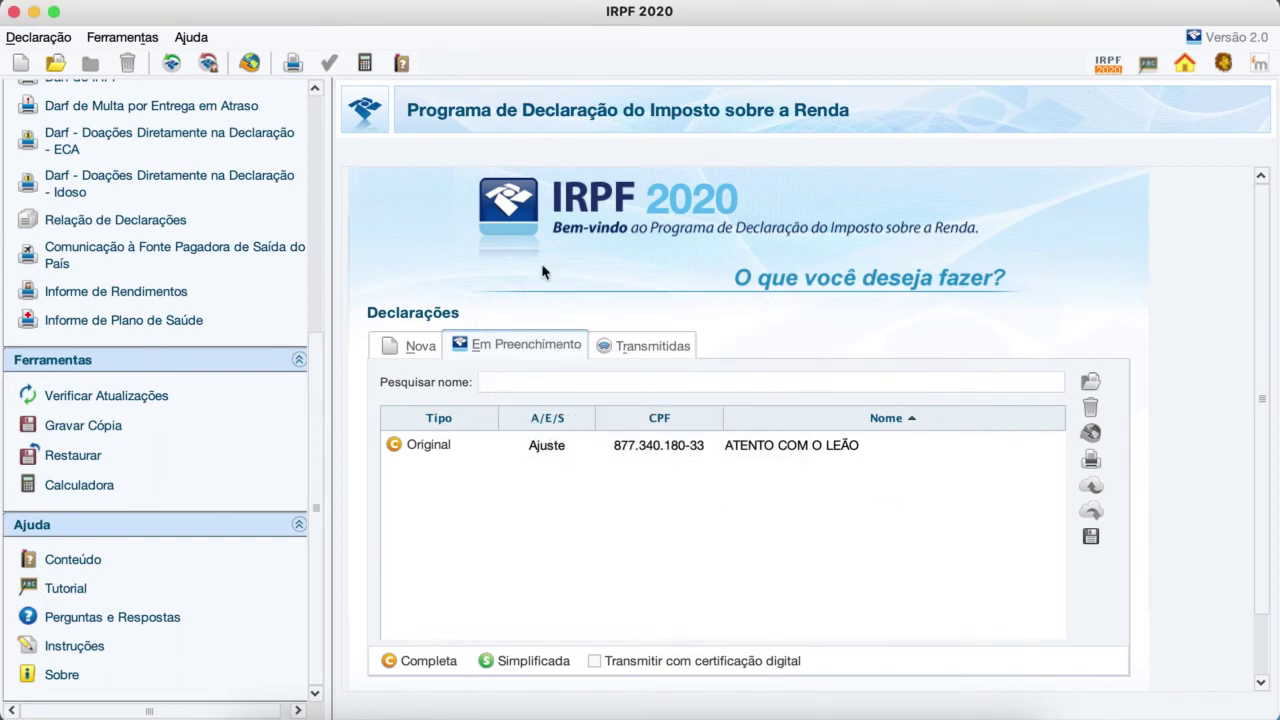
click(293, 64)
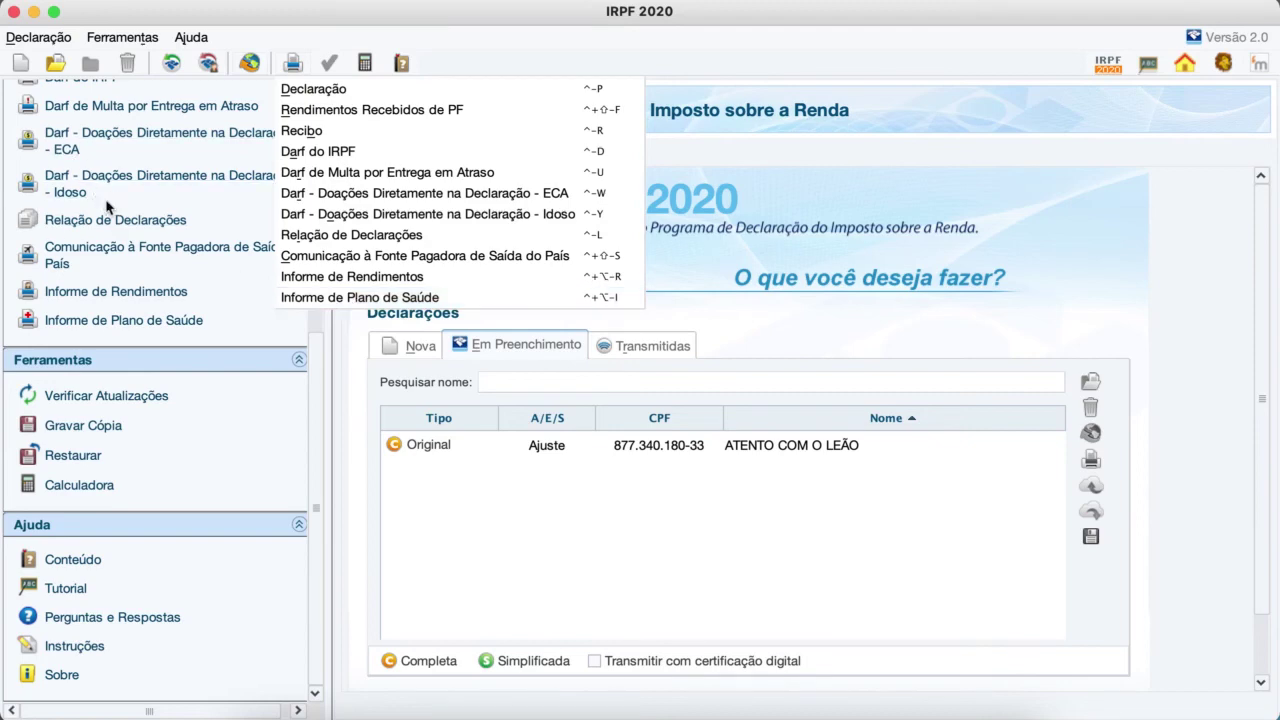
scroll(106, 208, up, 8)
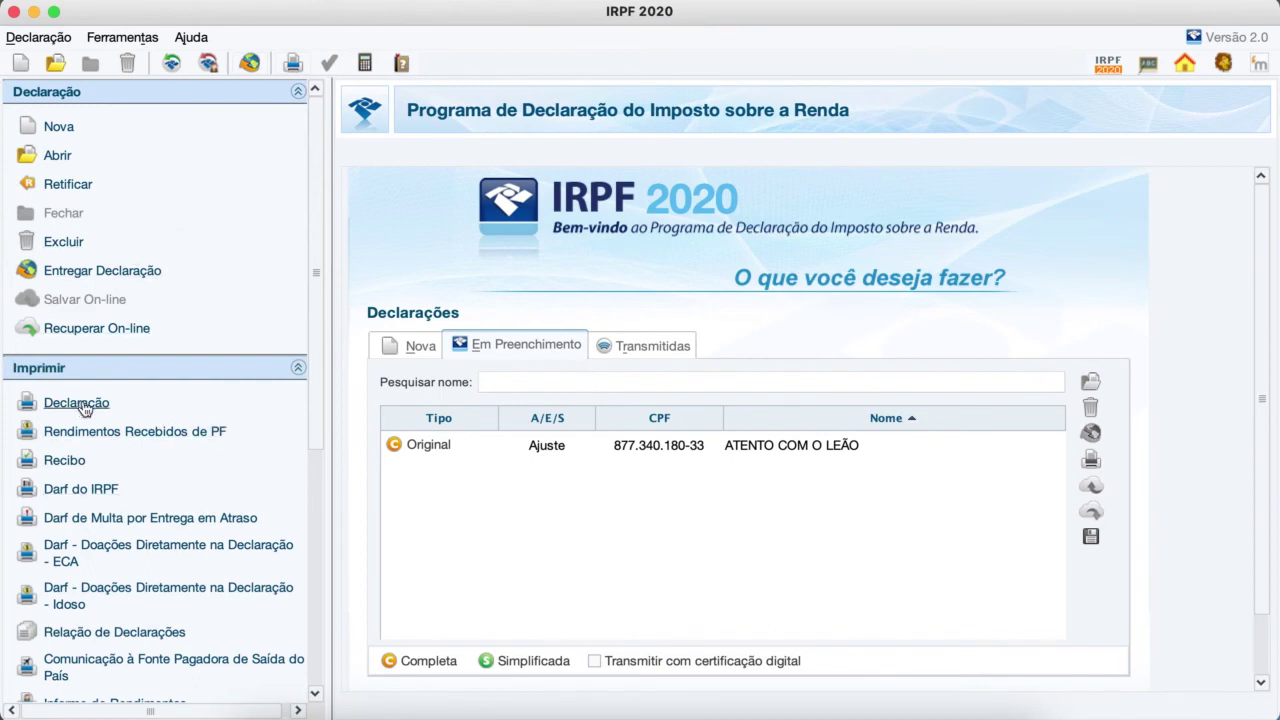
click(664, 451)
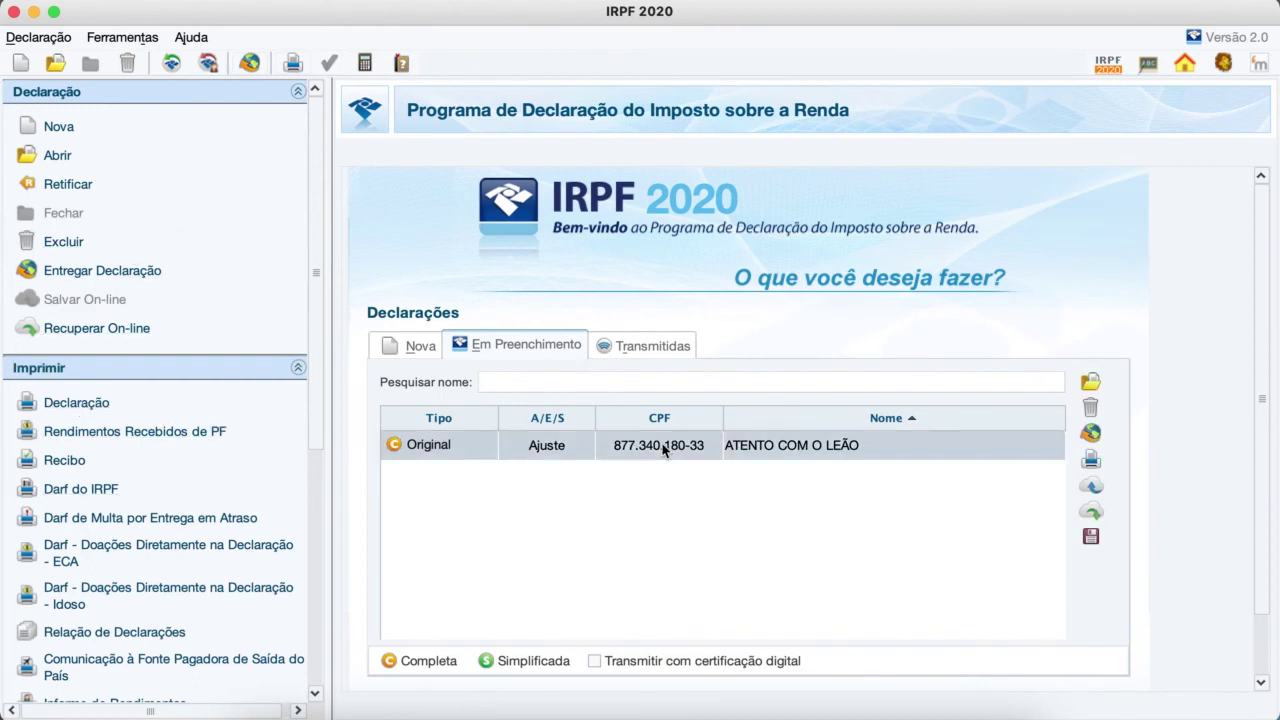
Step: Reopen the declaration and view the EMPRESA income entry: 38.000,00 received, 6.200,96 withheld
double_click(664, 449)
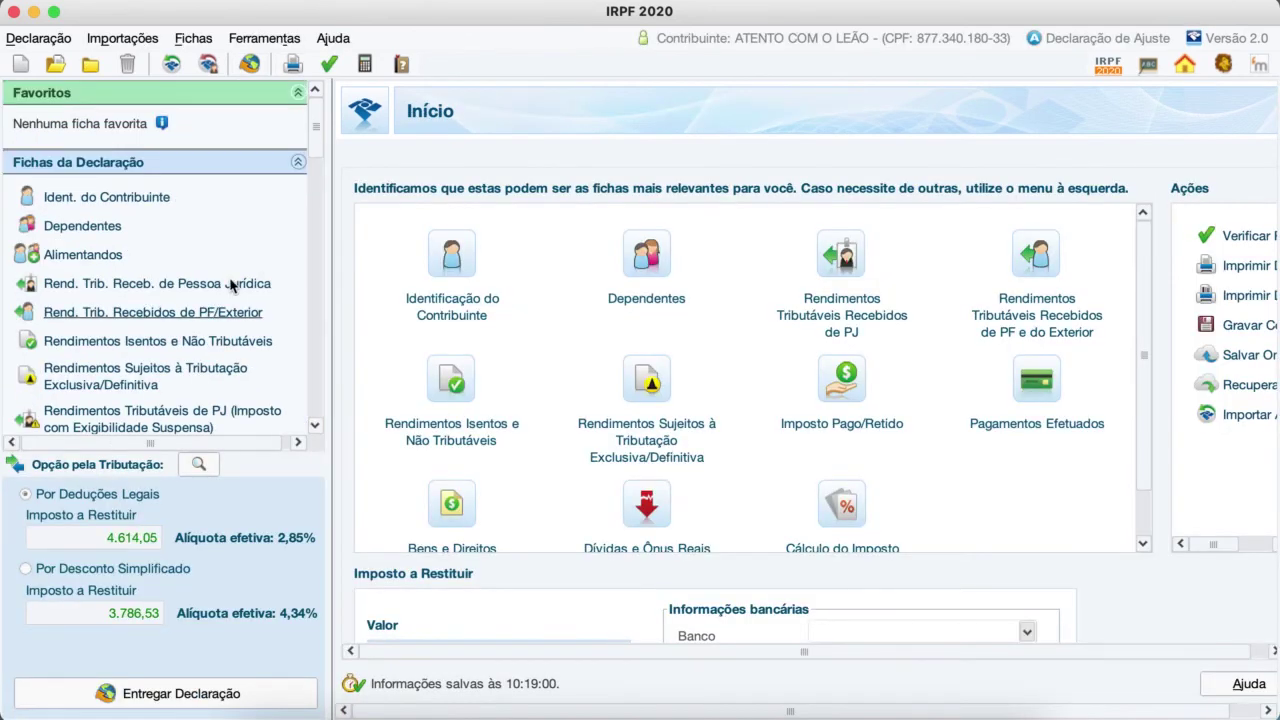
click(212, 285)
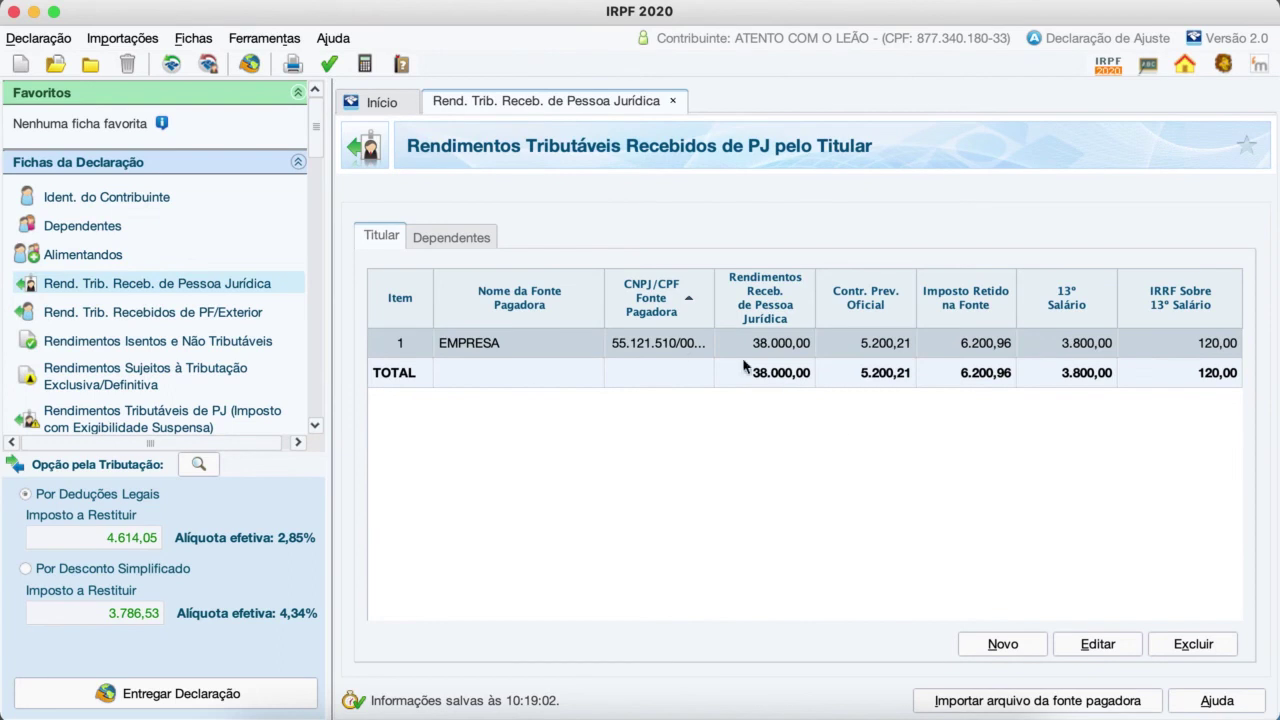
double_click(666, 341)
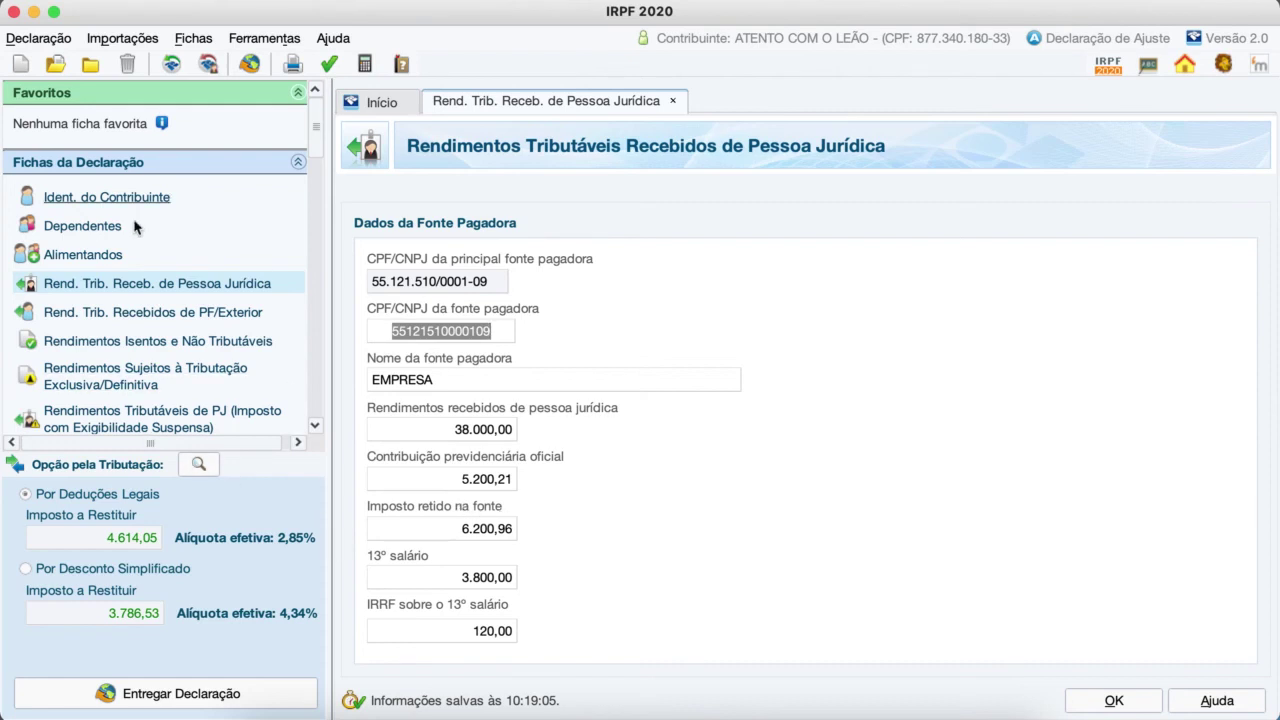
Step: Display dependents' company income: one entry with 12.000,00 received and 2.200,00 official contribution
click(87, 230)
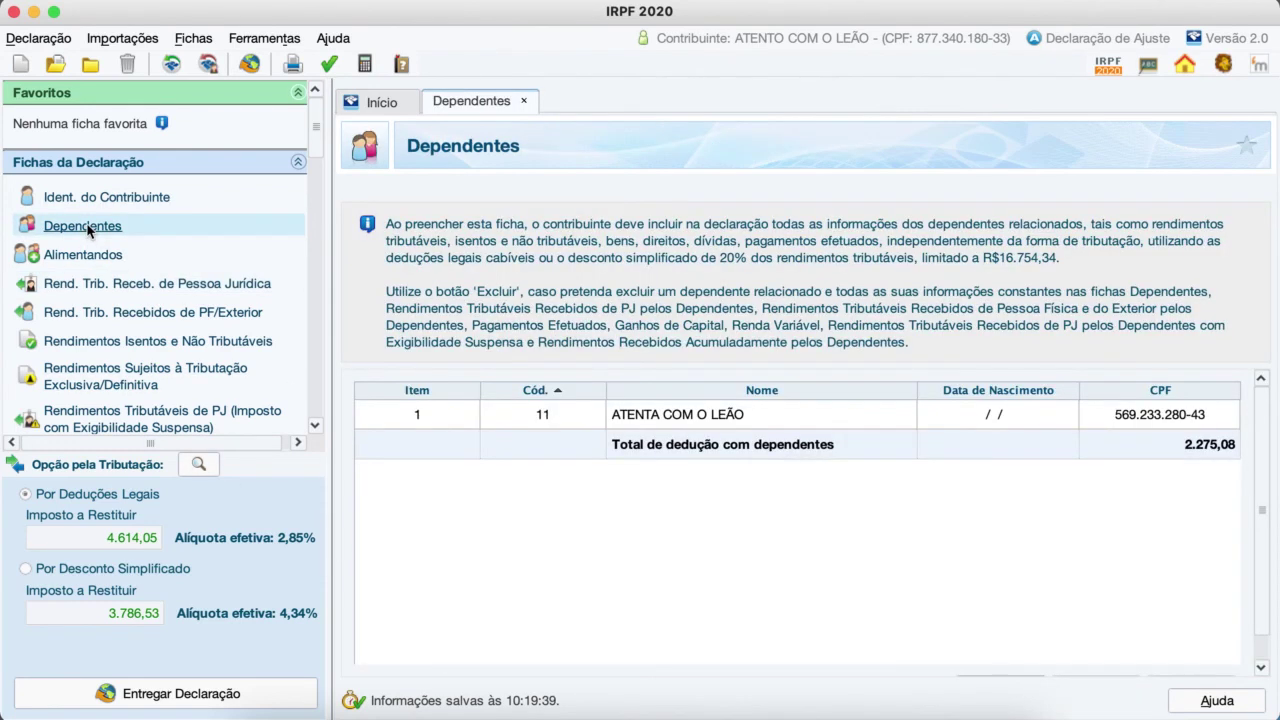
click(123, 285)
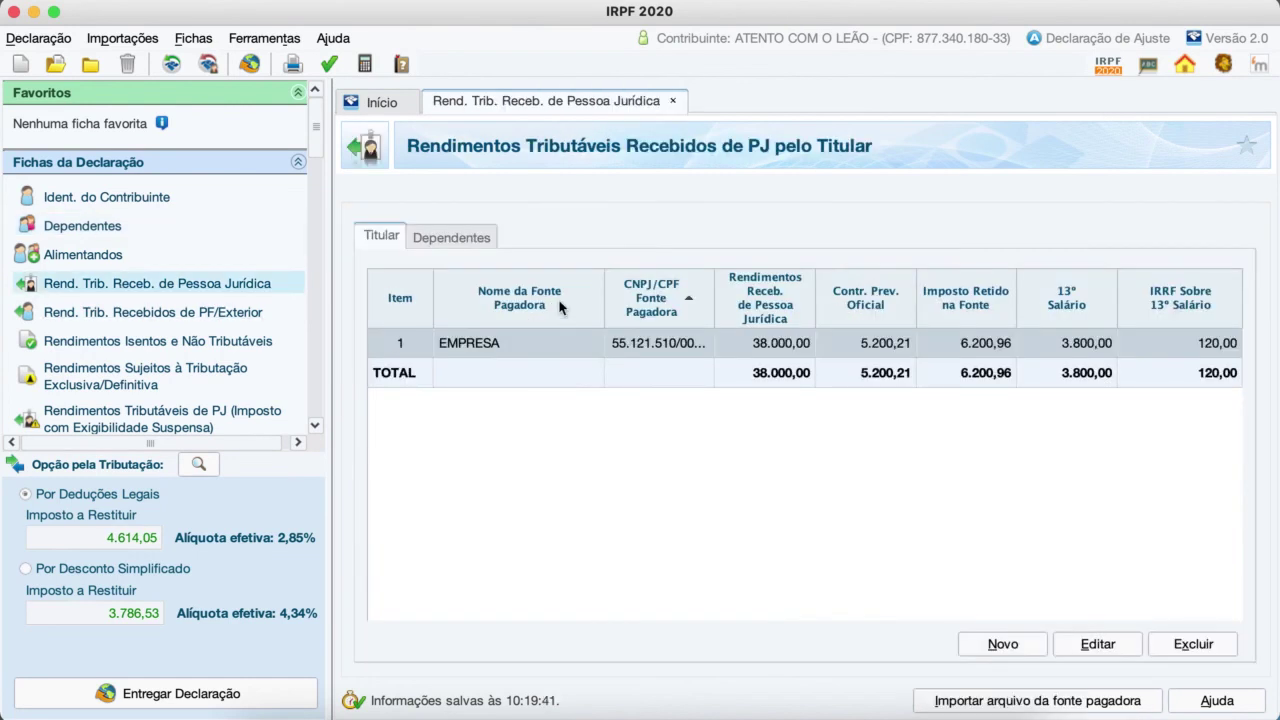
click(446, 242)
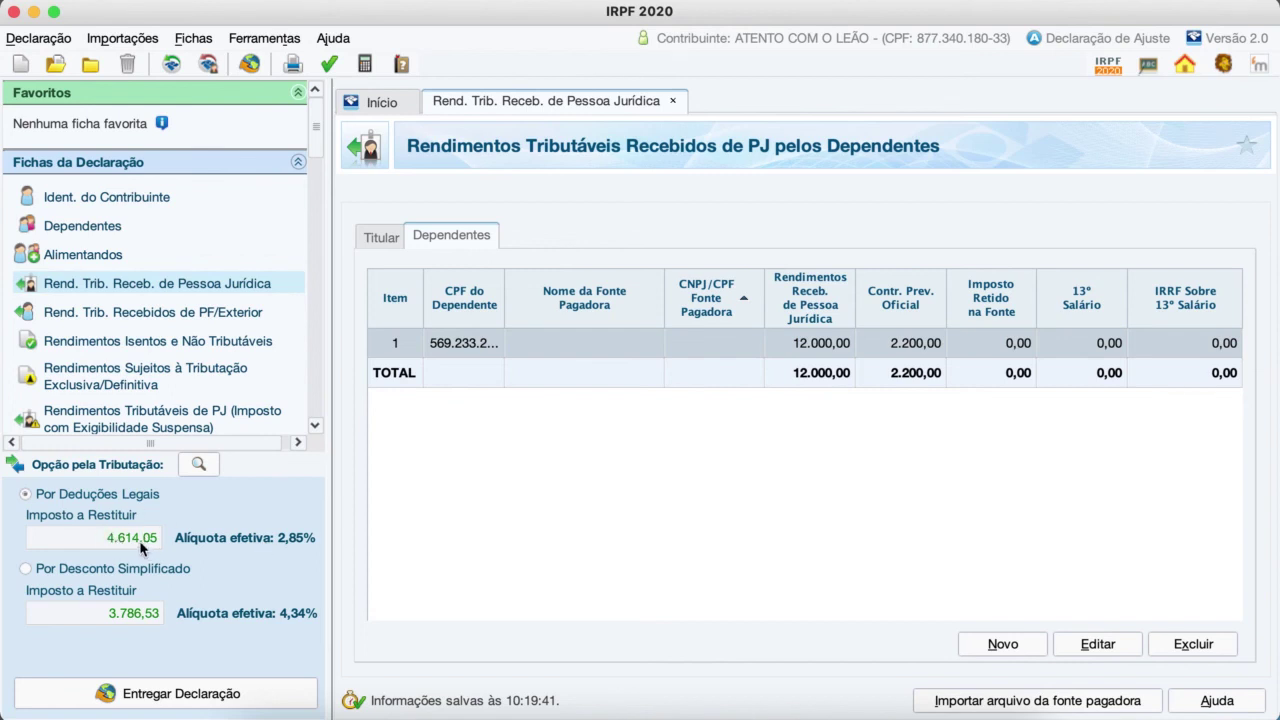
Step: Open the dependent's company income entry and set its income and contribution amounts to 0
double_click(815, 345)
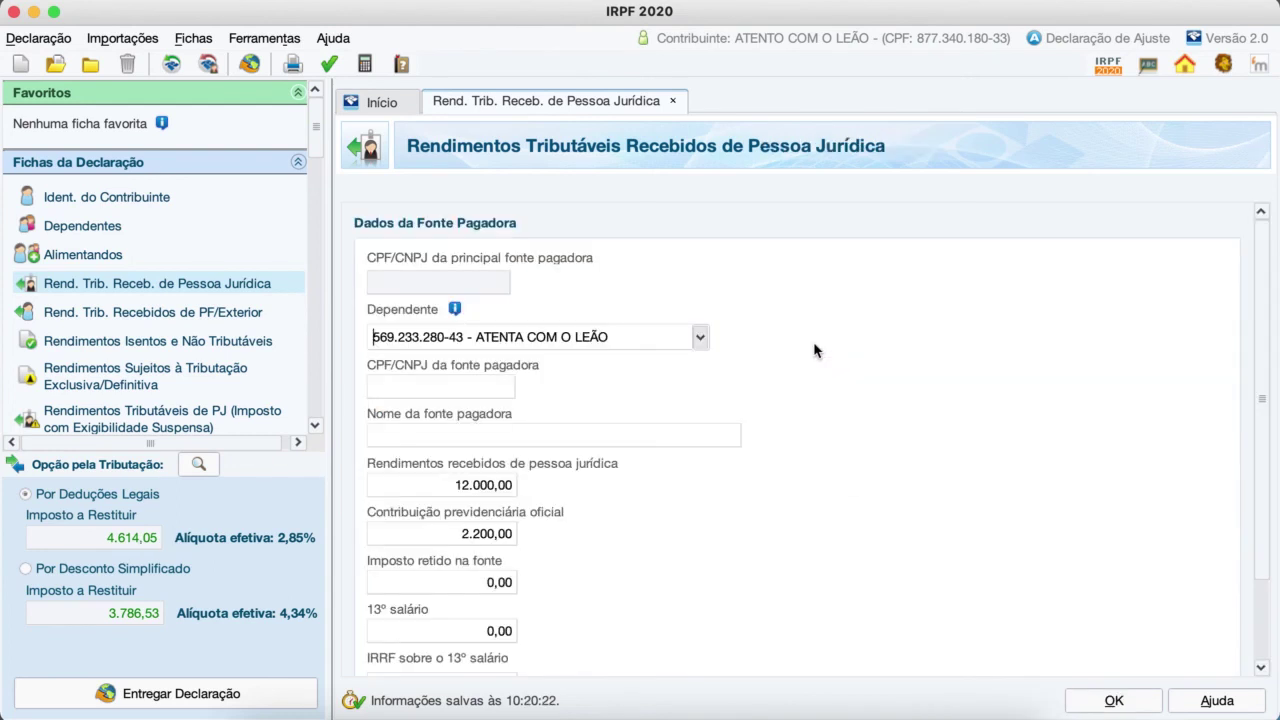
click(495, 494)
text(0)
key(Tab)
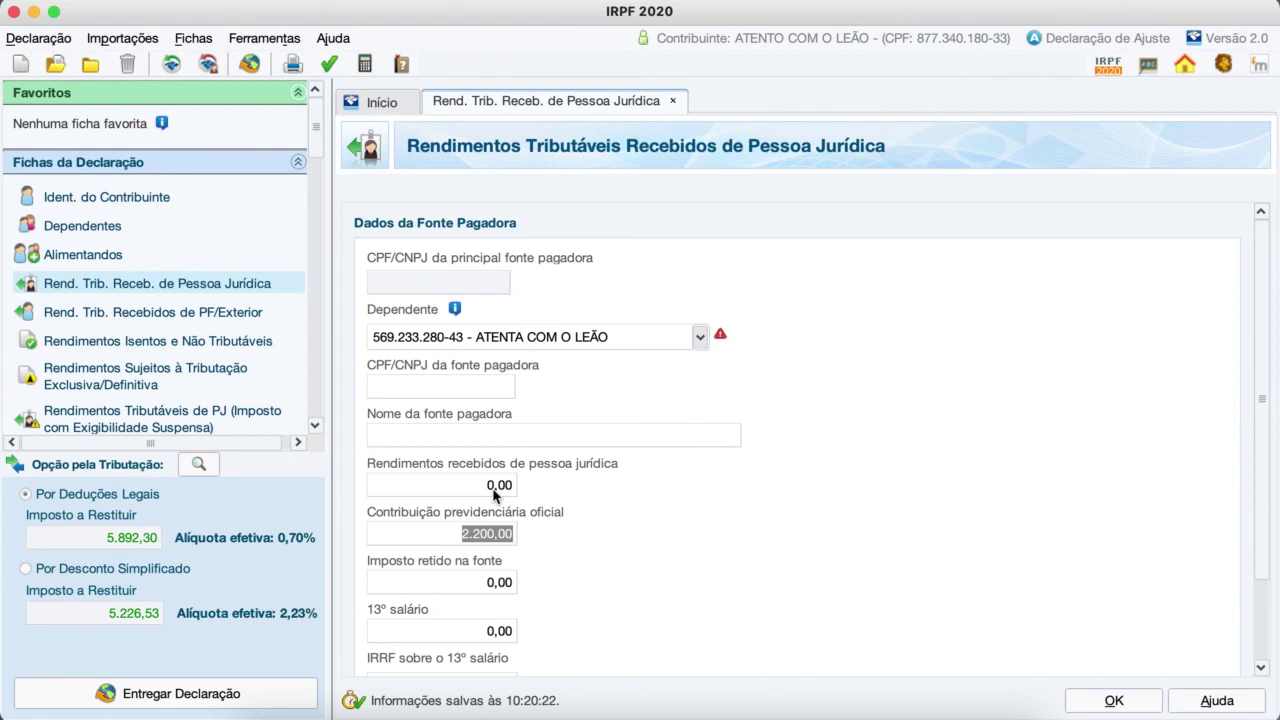
text(0)
key(Tab)
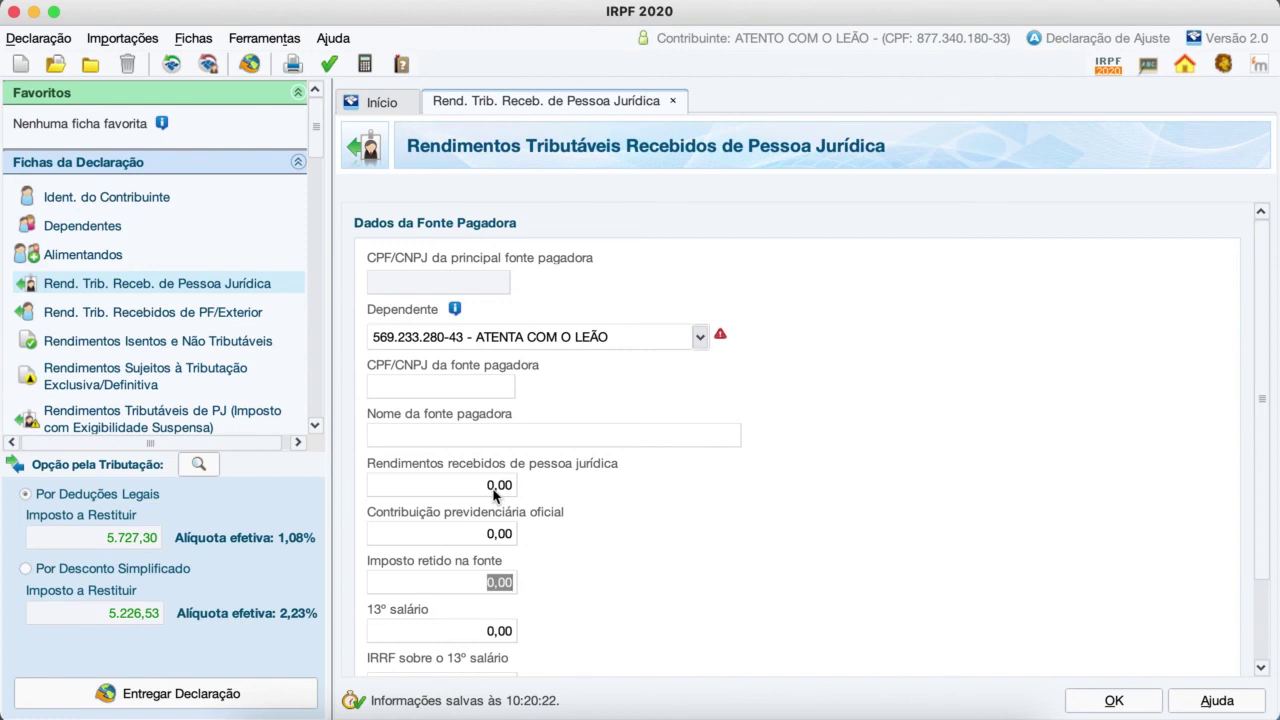
Step: Restore the income to 12.000,00 and the contribution to 2.200,00, then review the refund
click(493, 487)
text(1299)
key(BackSpace)
key(BackSpace)
text(000)
key(Tab)
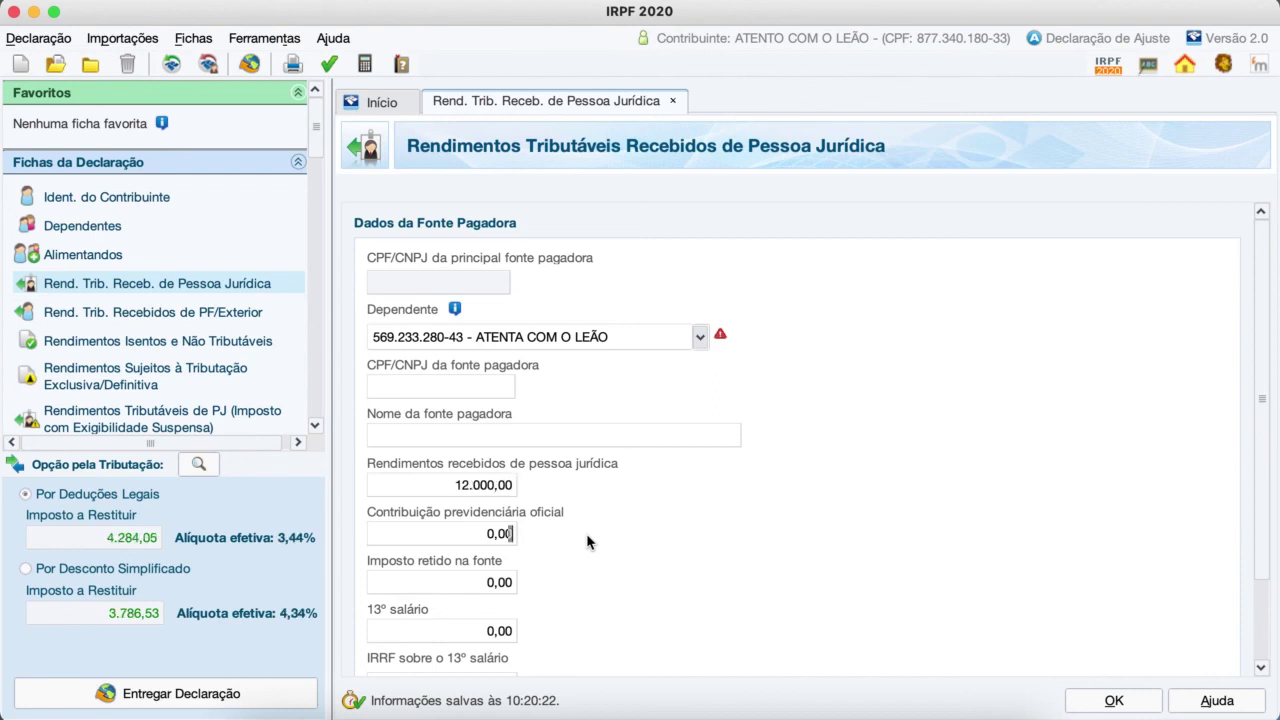
text(2200)
key(Tab)
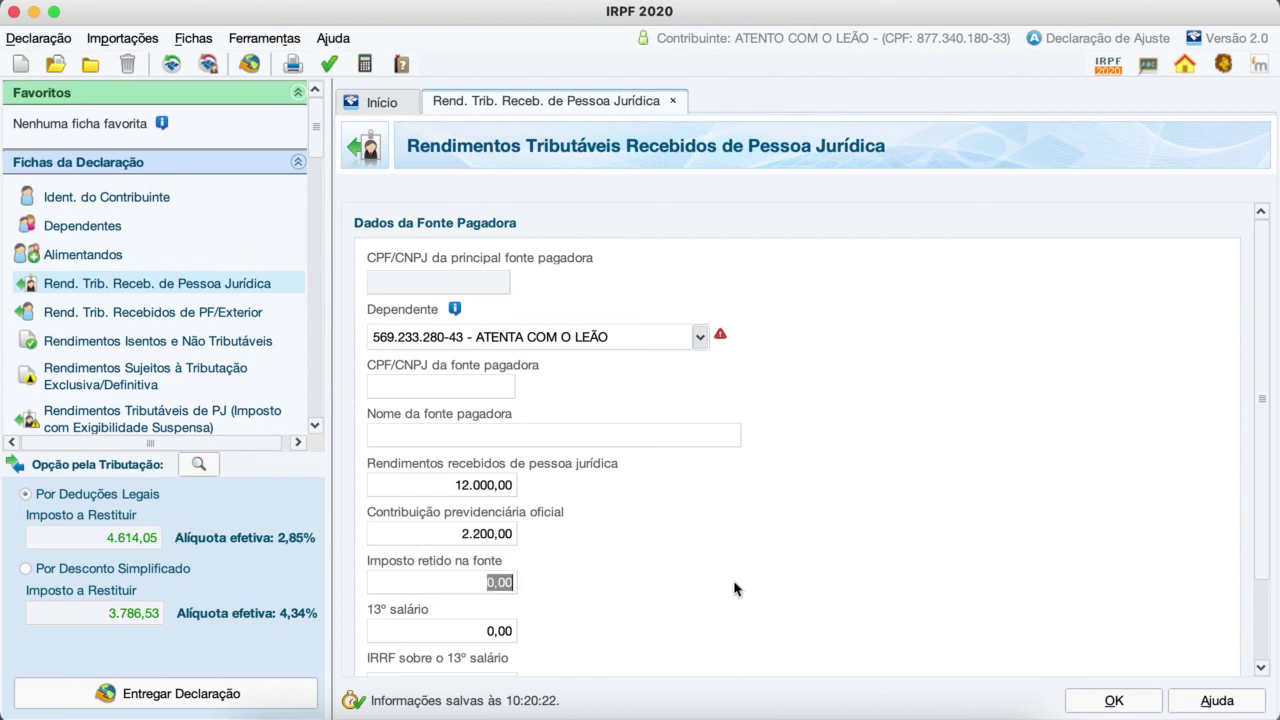
scroll(735, 587, down, 1)
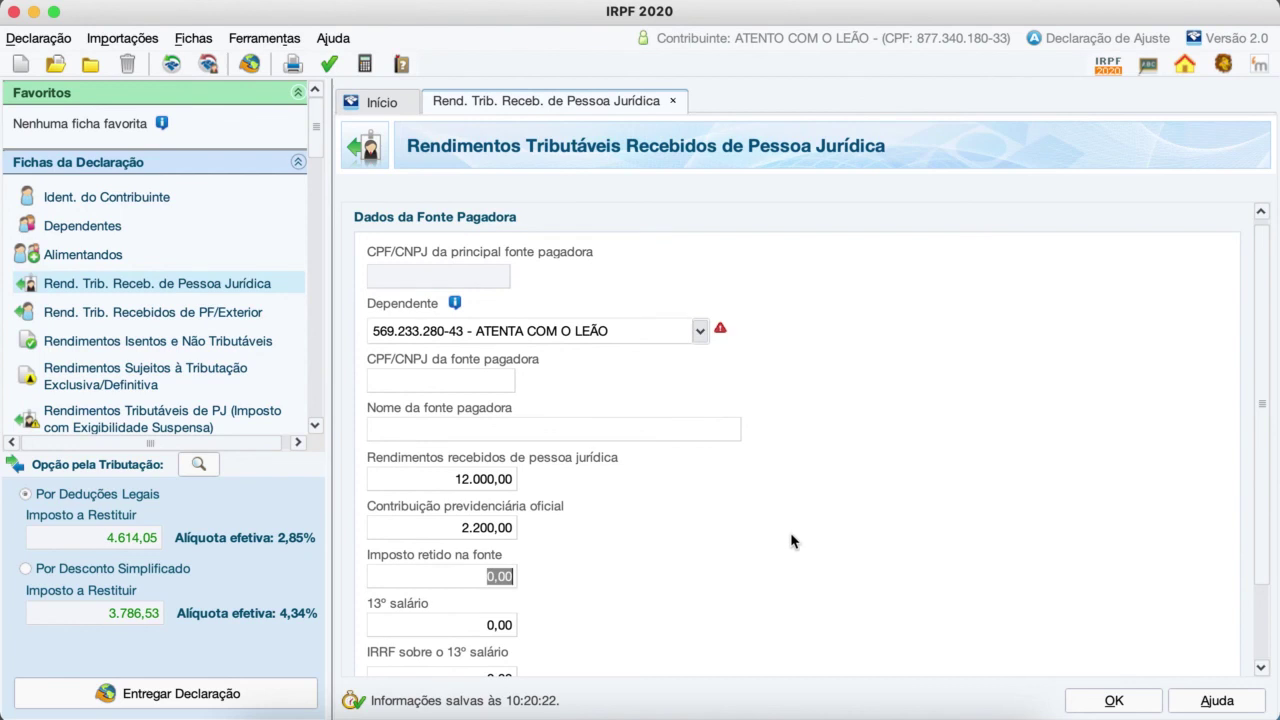
scroll(800, 533, down, 1)
scroll(806, 535, down, 5)
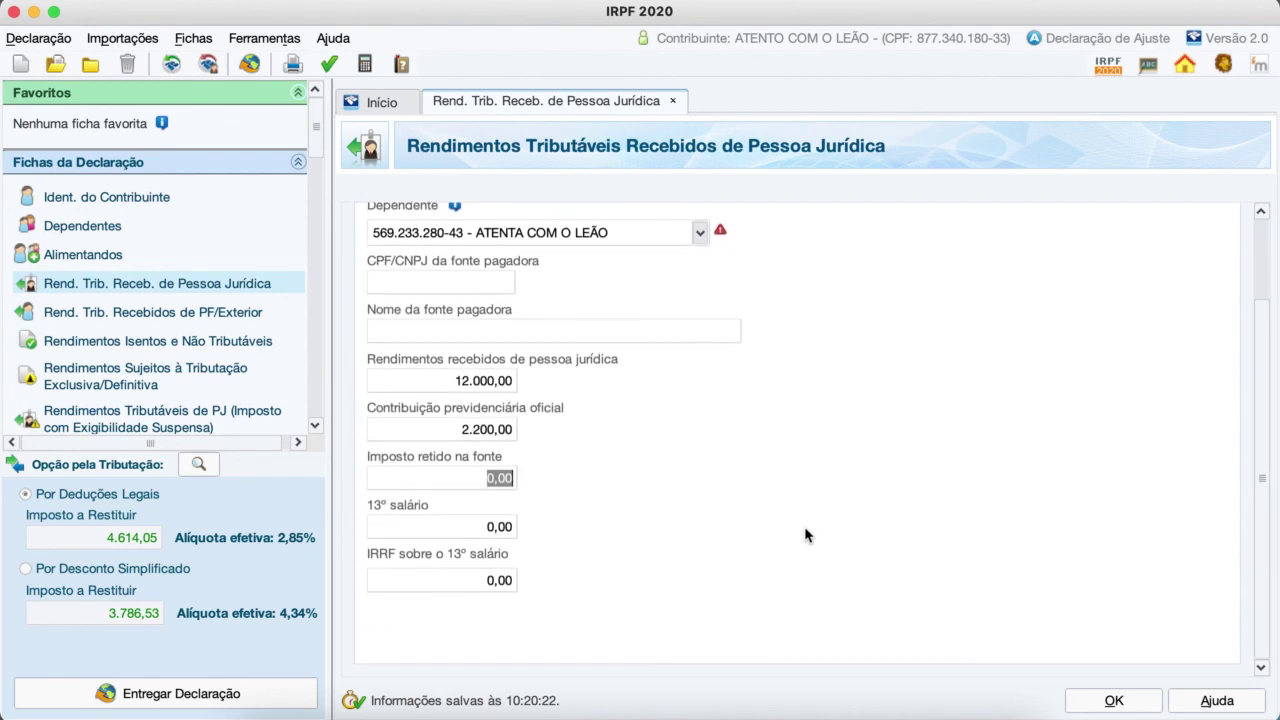